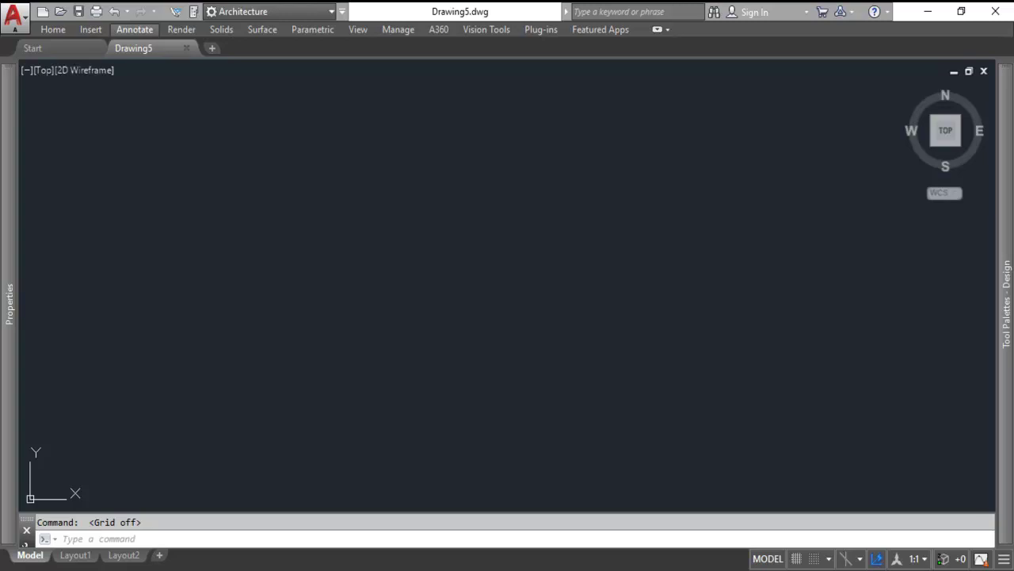
Ready the ViewCube's southwest corner to turn the Top plan into an isometric view
{"action": "mouse_move", "coordinate": [9, 260]}
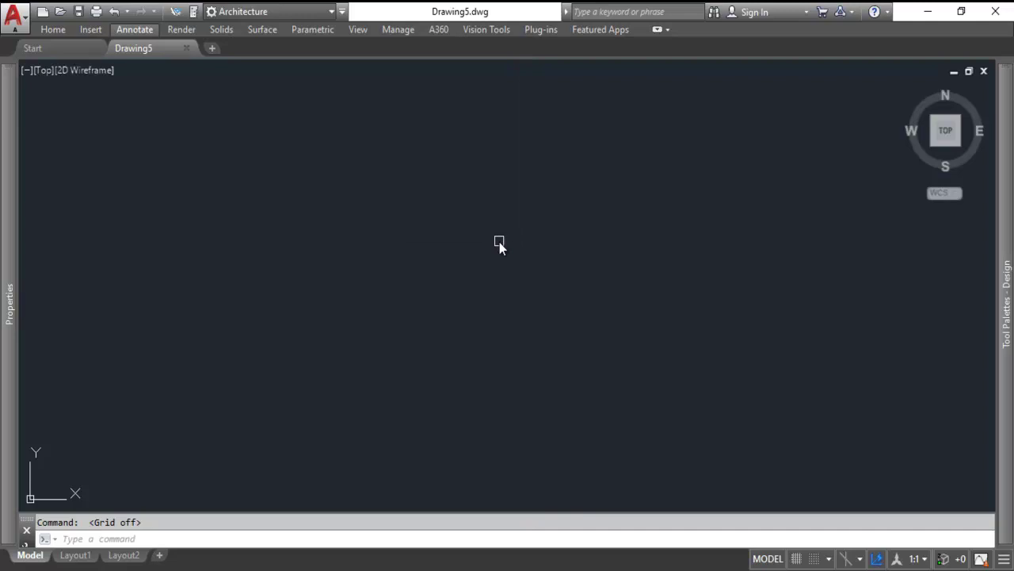
{"action": "mouse_move", "coordinate": [949, 143]}
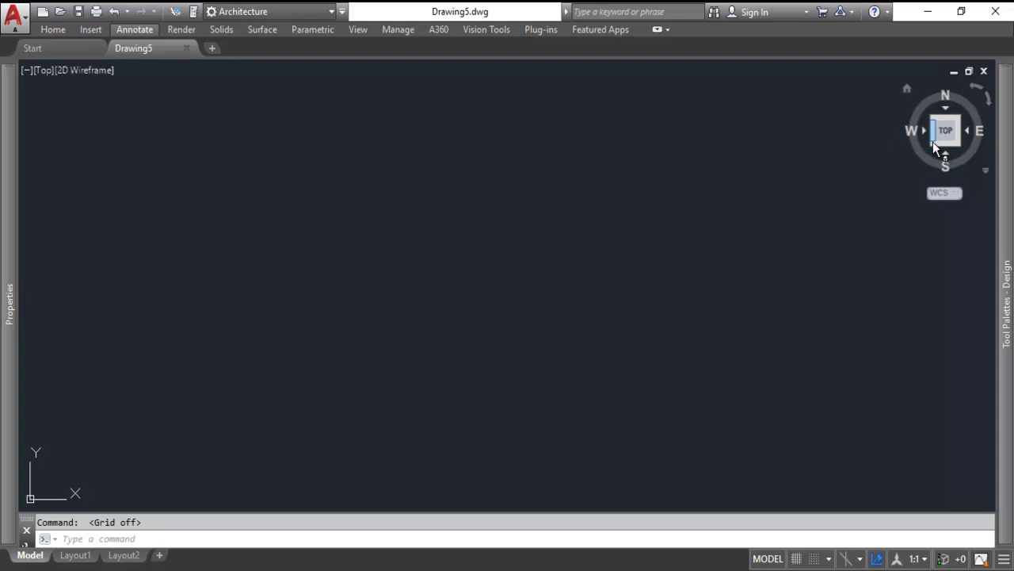
Switch the model view to the SW Isometric preset from the View tab's Views gallery
{"action": "left_click", "coordinate": [933, 147]}
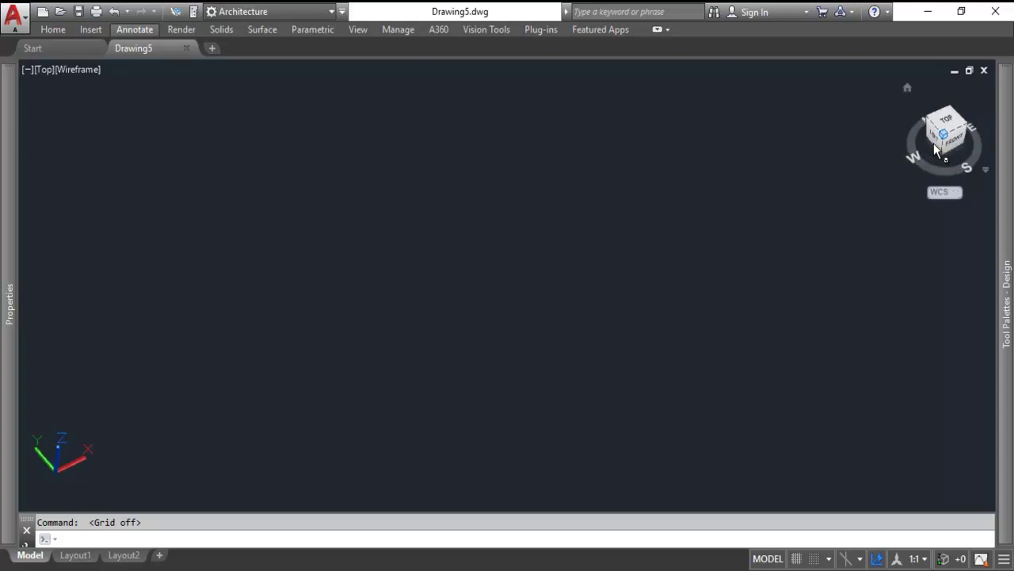
{"action": "left_click", "coordinate": [357, 32]}
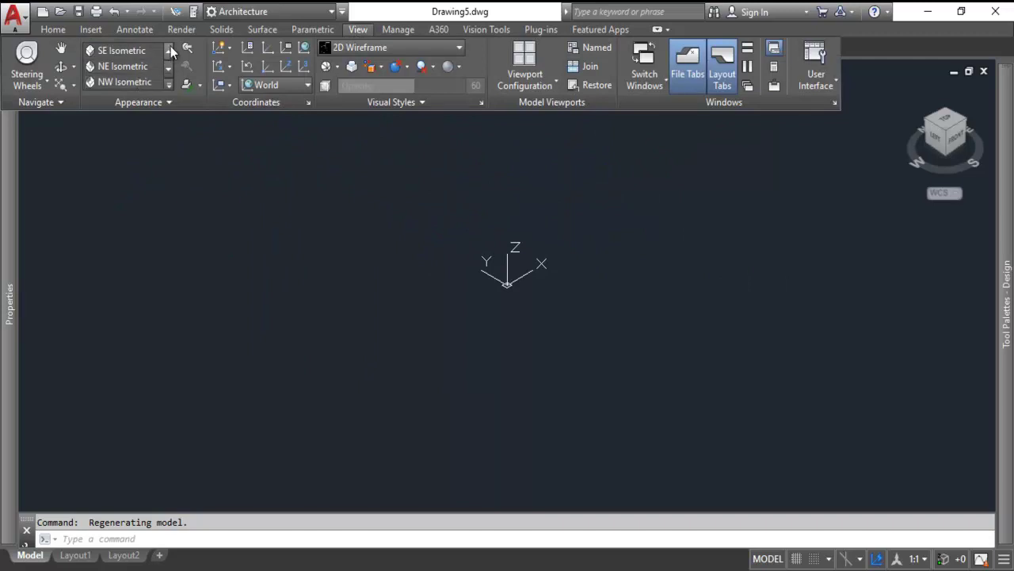
{"action": "left_click", "coordinate": [118, 81]}
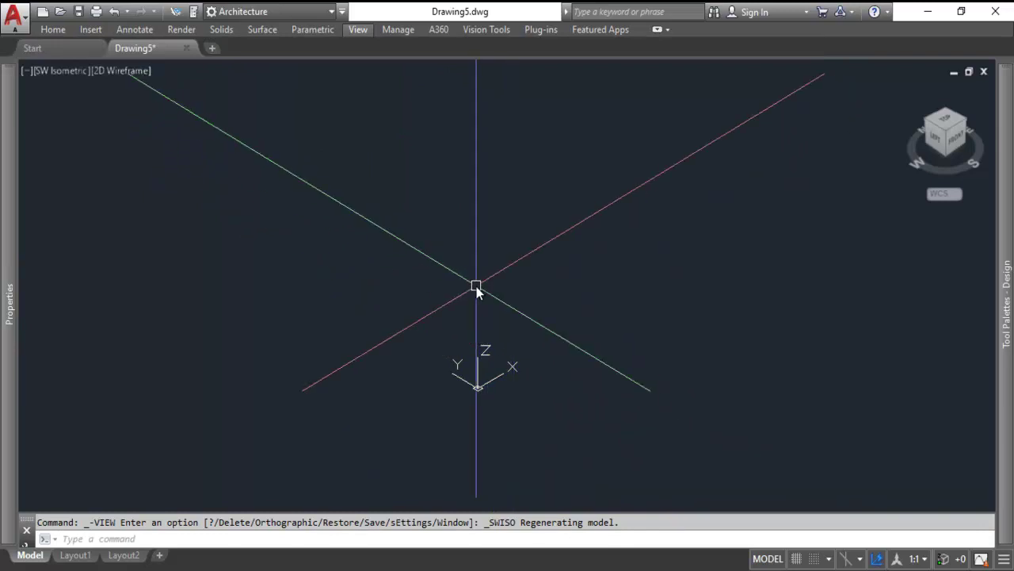
Draw a 55 by 110 rectangle with its first corner at the origin
{"action": "type", "text": "rec"}
{"action": "key", "text": "Return"}
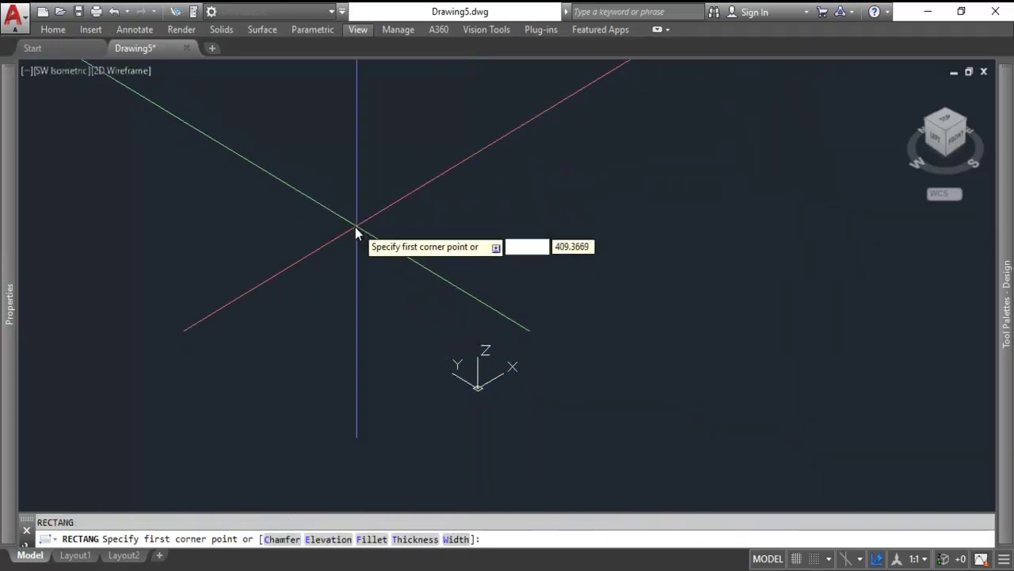
{"action": "left_click", "coordinate": [340, 264]}
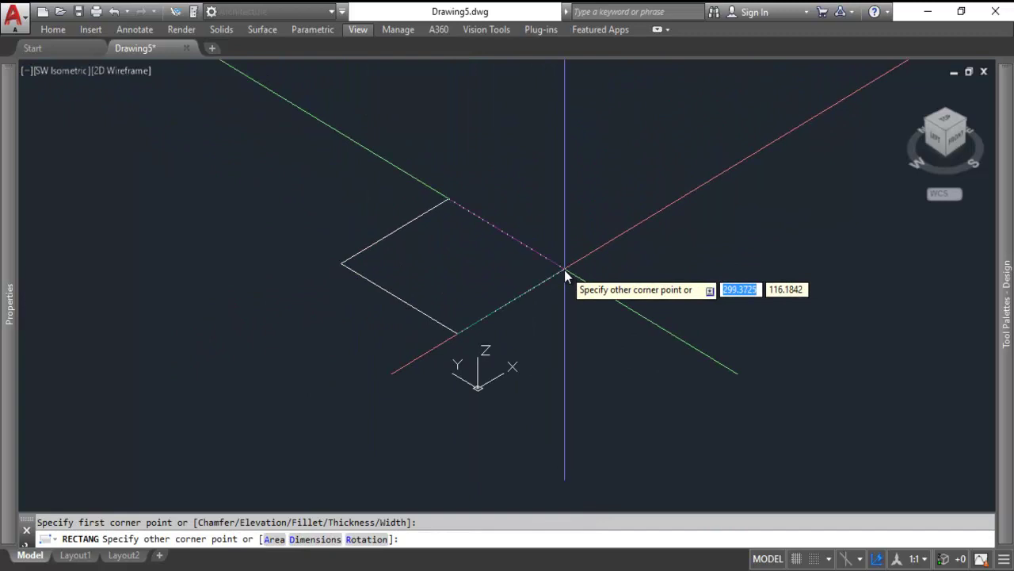
{"action": "type", "text": "d"}
{"action": "key", "text": "Return"}
{"action": "type", "text": "55"}
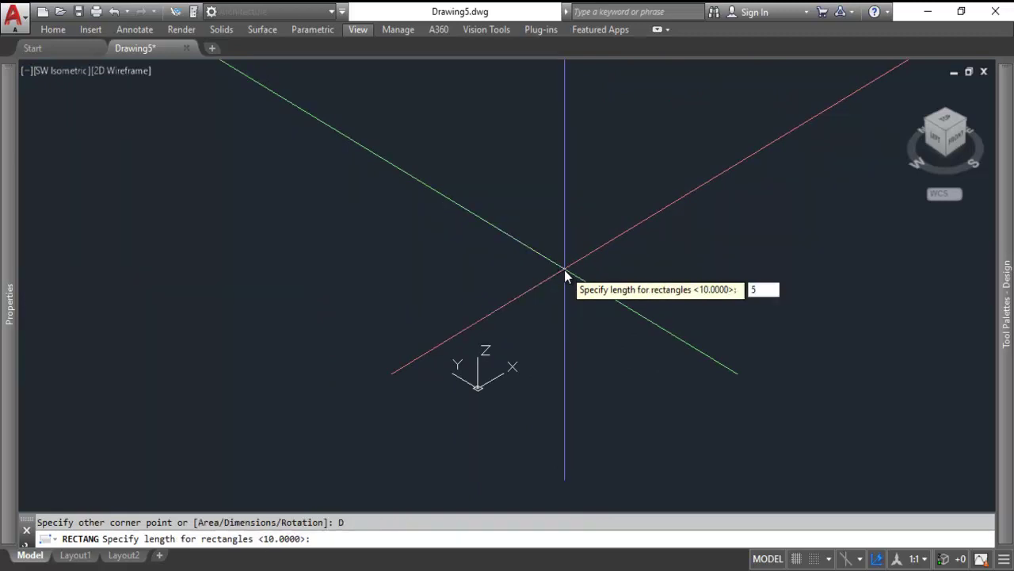
{"action": "key", "text": "Return"}
{"action": "type", "text": "110"}
{"action": "key", "text": "Return"}
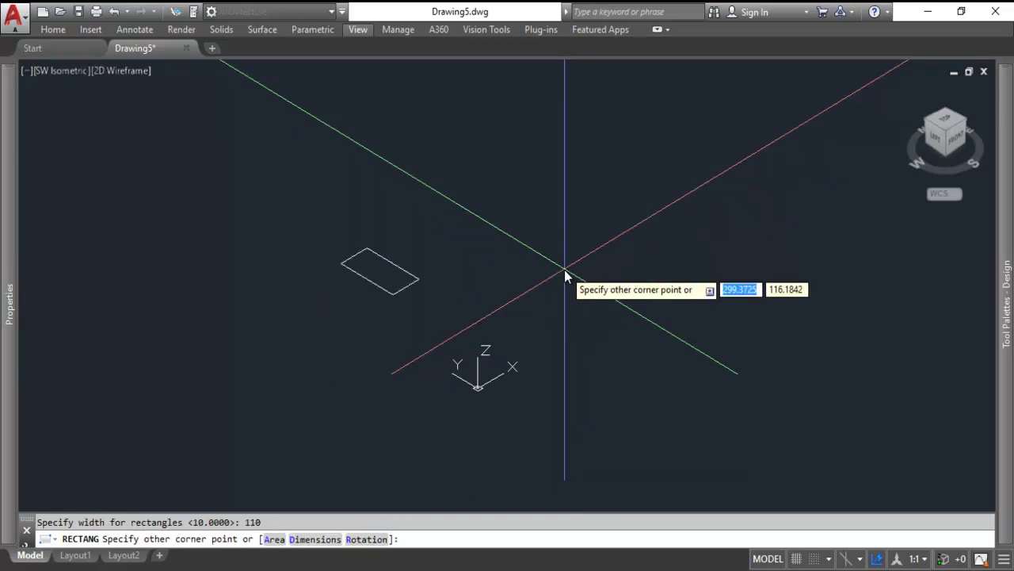
{"action": "left_click", "coordinate": [564, 269]}
Extrude the rectangle to a height of 15 to form the base plate
{"action": "scroll", "coordinate": [385, 331], "scroll_direction": "up", "scroll_amount": 4}
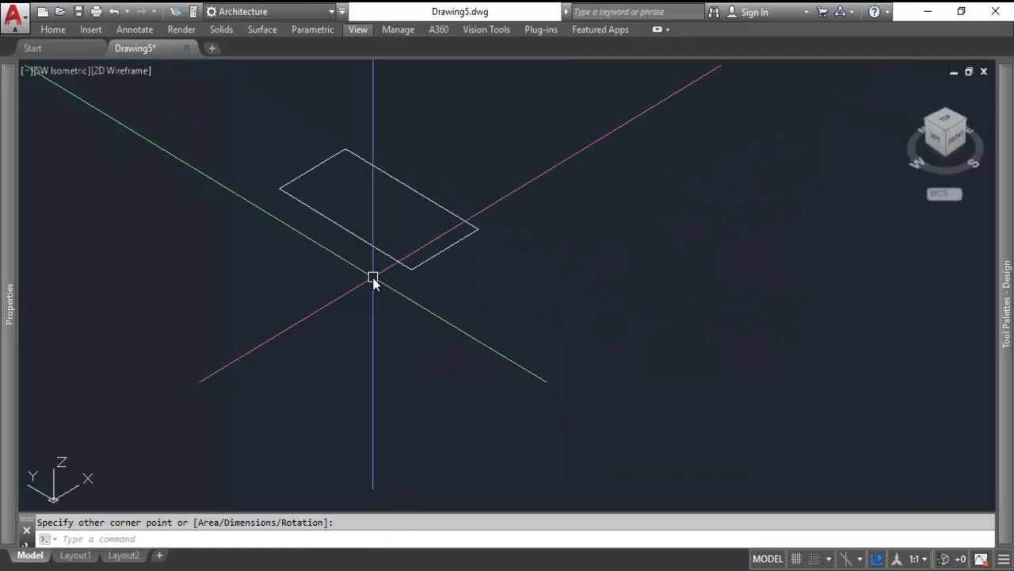
{"action": "type", "text": "EXTRUDE"}
{"action": "key", "text": "Return"}
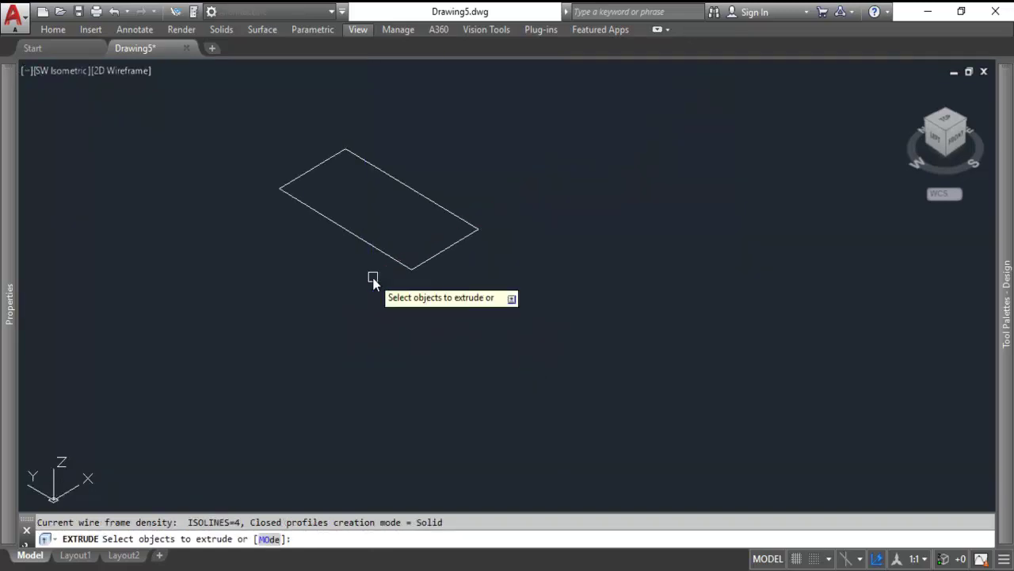
{"action": "left_click", "coordinate": [388, 257]}
{"action": "key", "text": "Return"}
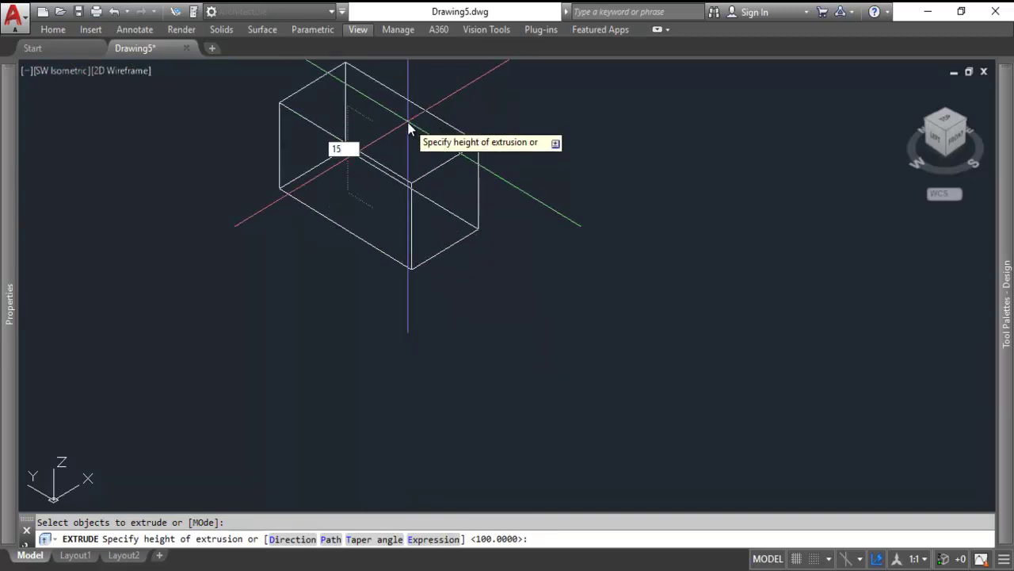
{"action": "key", "text": "Return"}
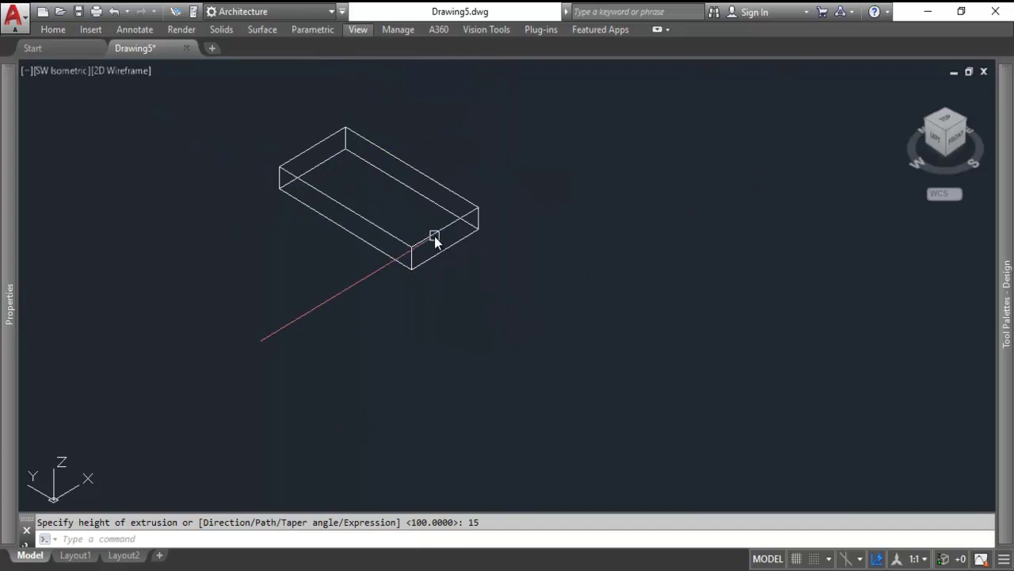
{"action": "key", "text": "Escape"}
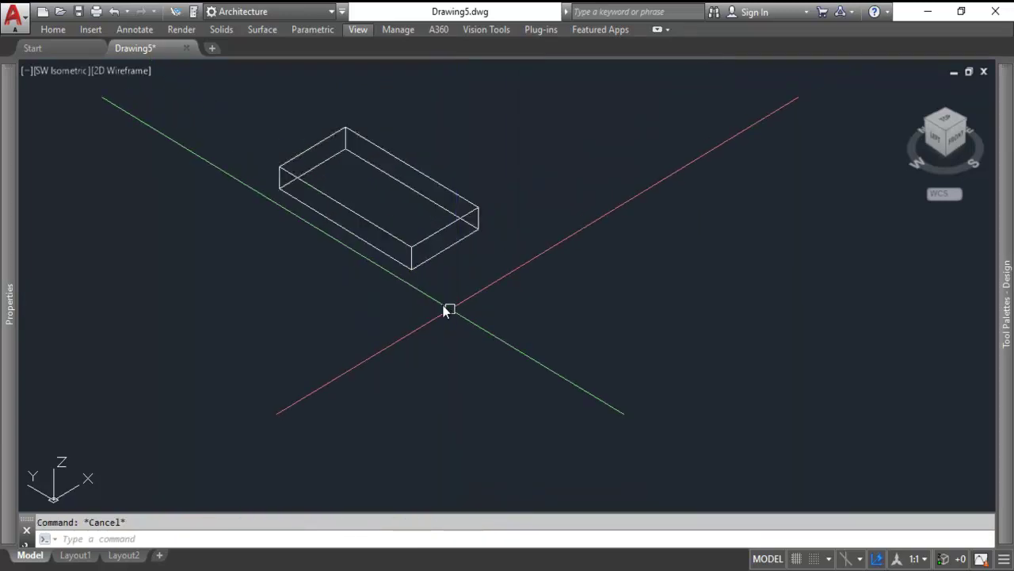
Draw a 46-diameter circle centred on the midpoint of the plate's end edge
{"action": "scroll", "coordinate": [337, 178], "scroll_direction": "up", "scroll_amount": 2}
{"action": "type", "text": "ci"}
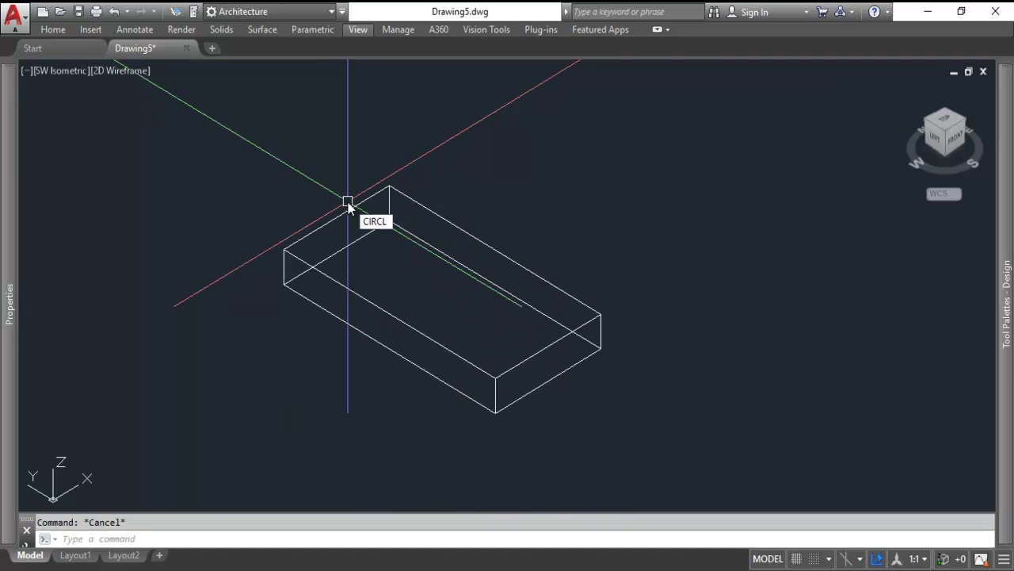
{"action": "key", "text": "Return"}
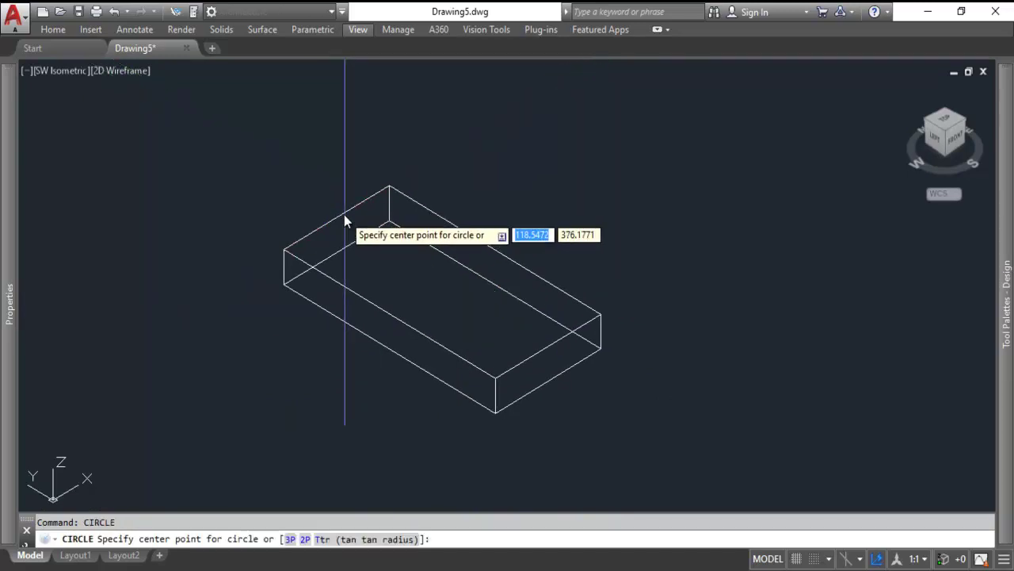
{"action": "left_click", "coordinate": [338, 218]}
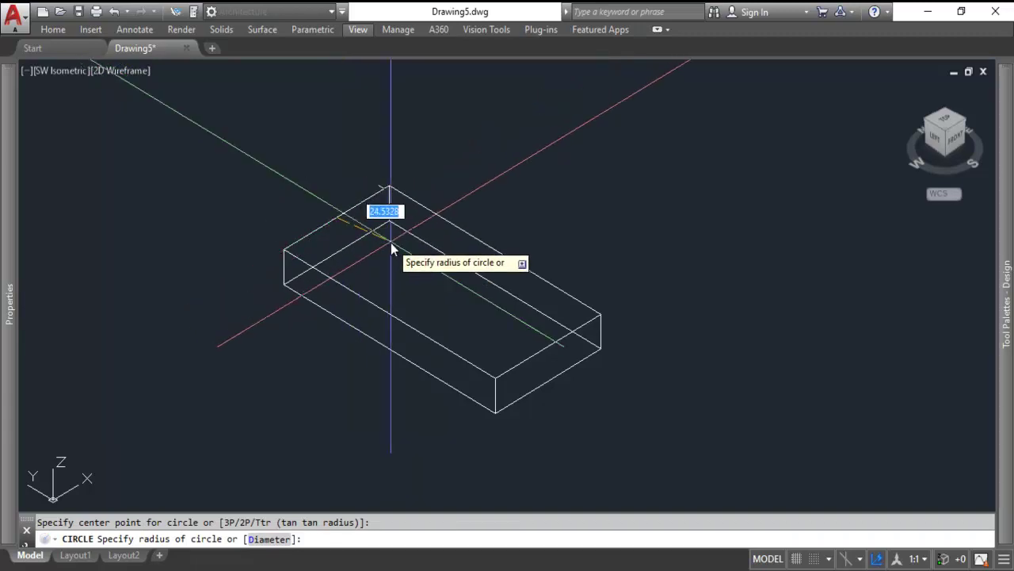
{"action": "type", "text": "D"}
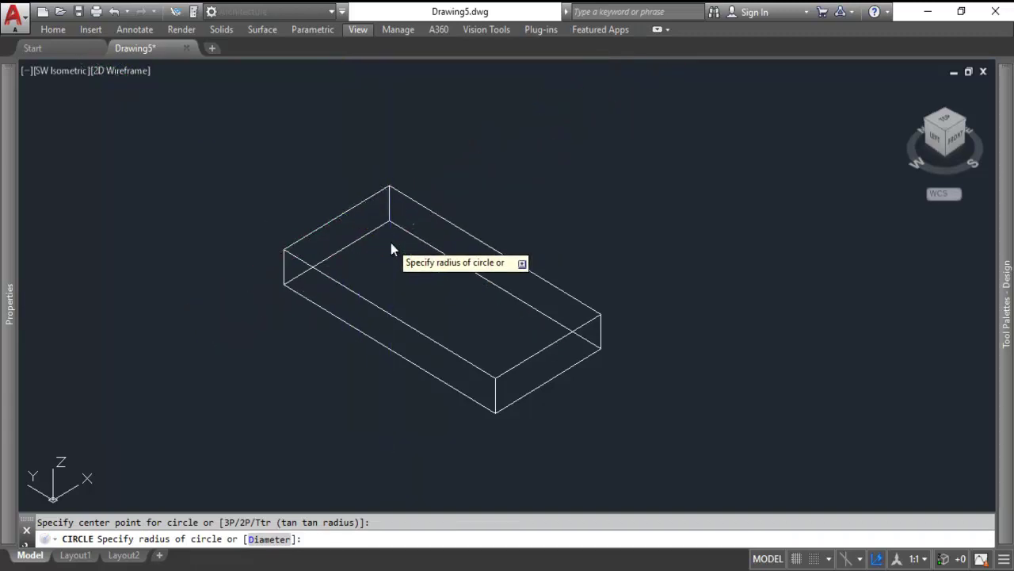
{"action": "key", "text": "Return"}
{"action": "type", "text": "46"}
{"action": "key", "text": "Return"}
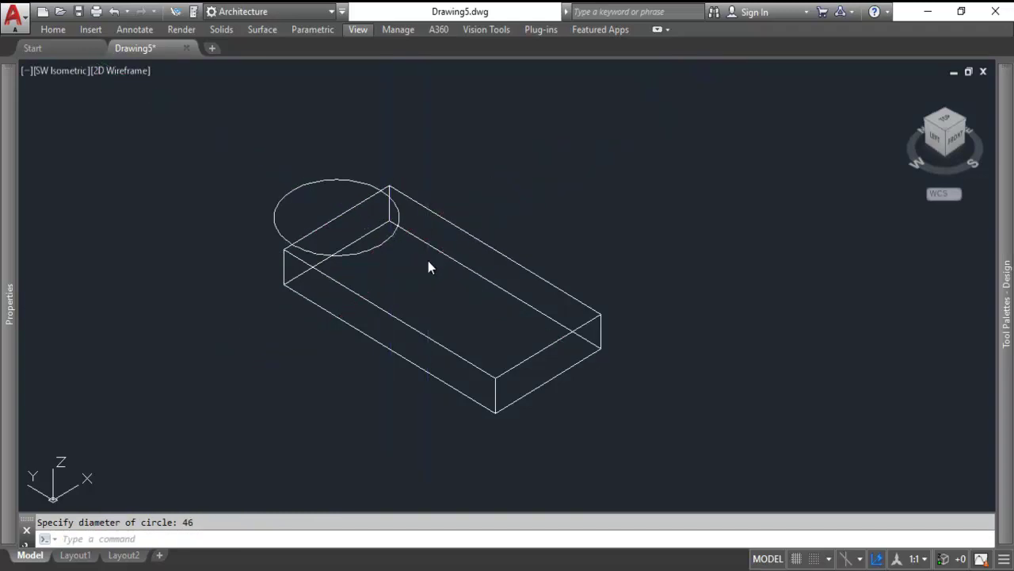
Draw a concentric 16-diameter circle at the same centre
{"action": "key", "text": "Return"}
{"action": "left_click", "coordinate": [333, 218]}
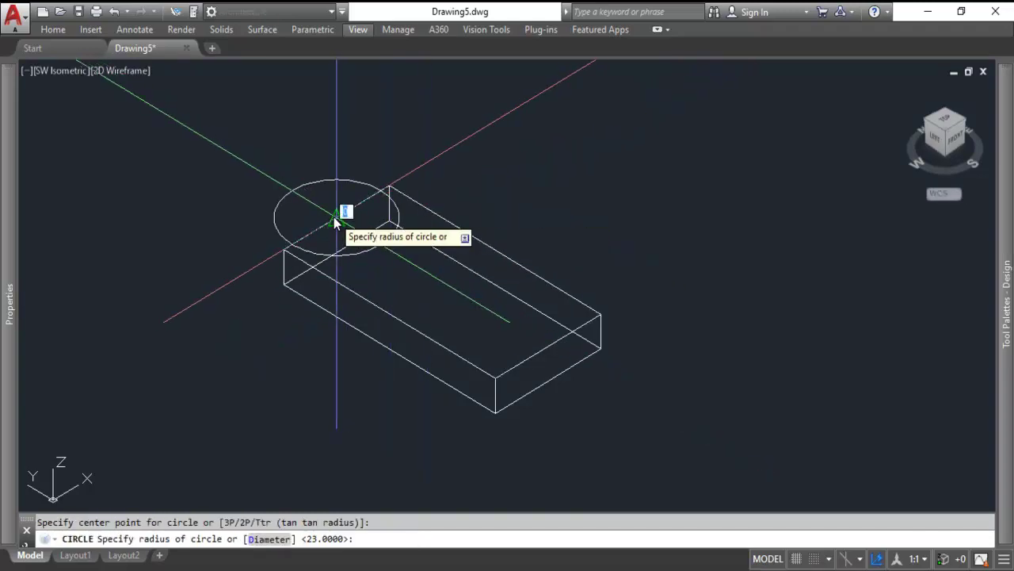
{"action": "type", "text": "D"}
{"action": "key", "text": "Return"}
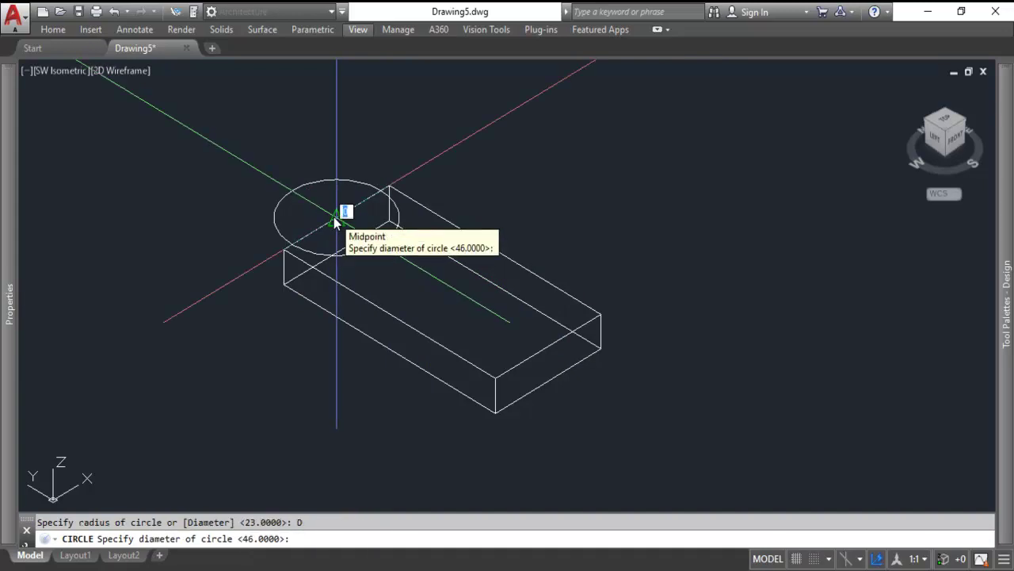
{"action": "type", "text": "16"}
{"action": "key", "text": "Return"}
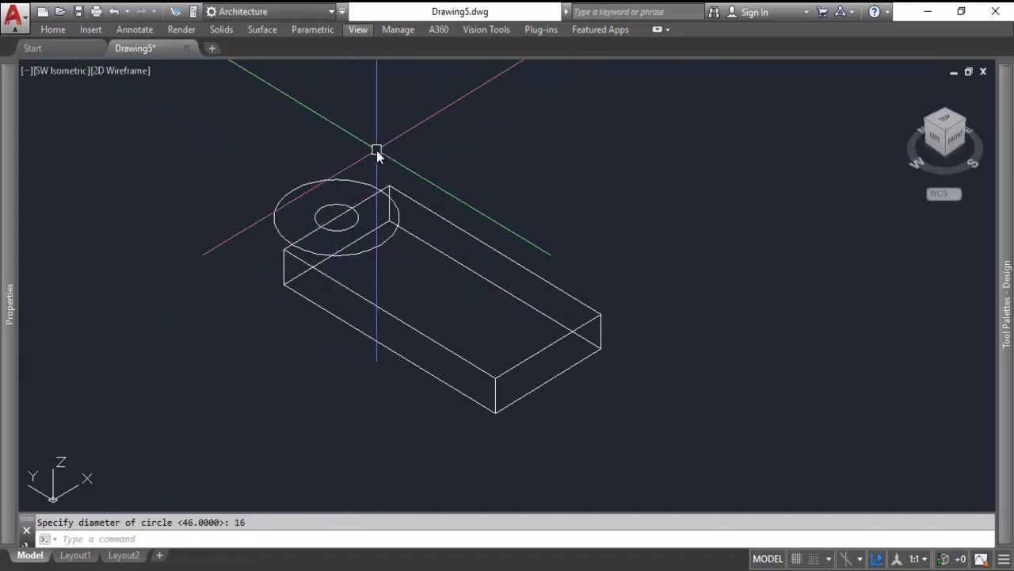
Extrude both circles to a height of 35
{"action": "type", "text": "EXTRUDE"}
{"action": "key", "text": "Return"}
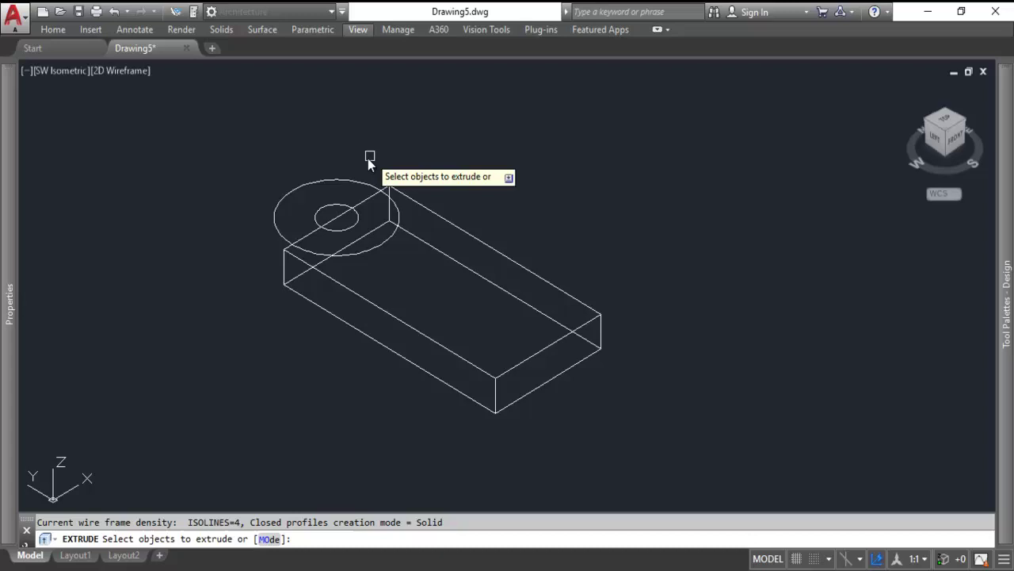
{"action": "left_click", "coordinate": [325, 209]}
{"action": "left_click", "coordinate": [330, 181]}
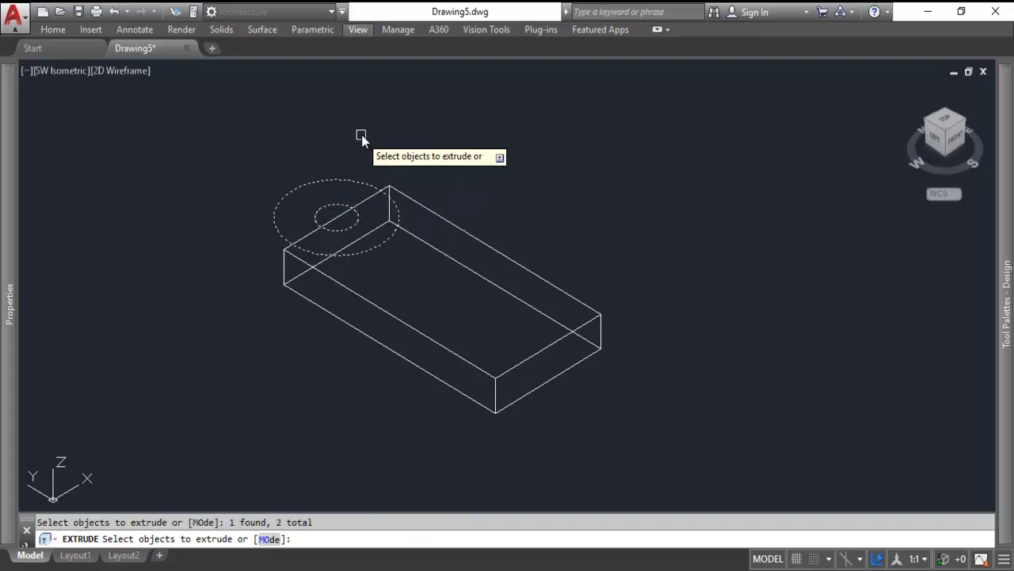
{"action": "key", "text": "Return"}
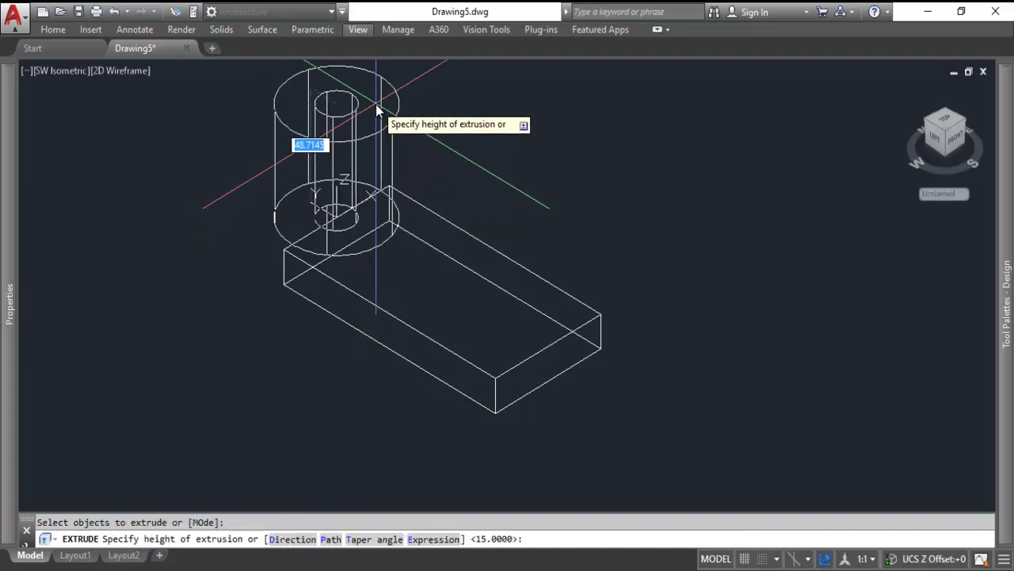
{"action": "type", "text": "35"}
{"action": "key", "text": "Return"}
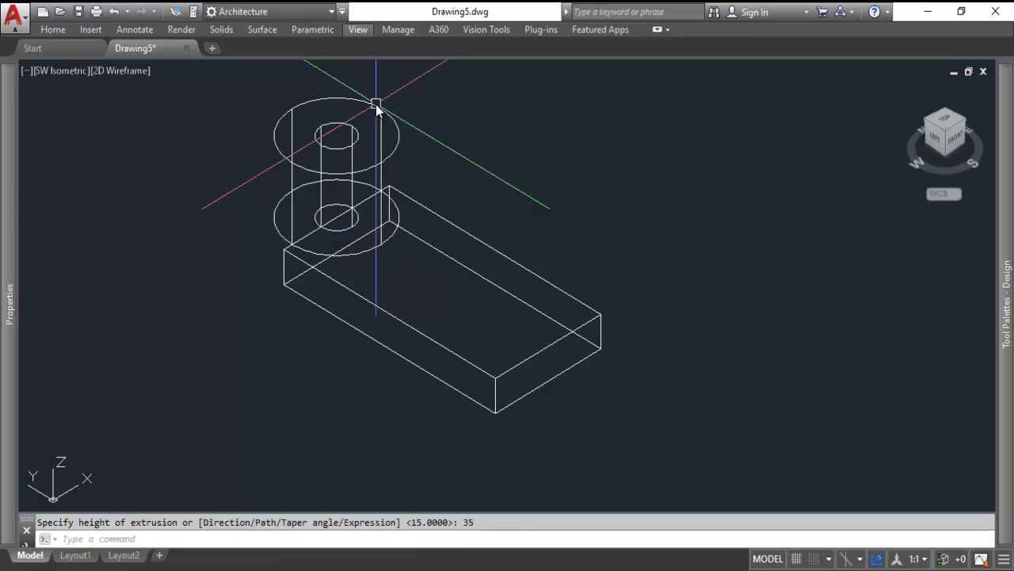
Move both cylinders 30 units along the axis to seat them on the block
{"action": "type", "text": "m"}
{"action": "key", "text": "Return"}
{"action": "left_click", "coordinate": [346, 124]}
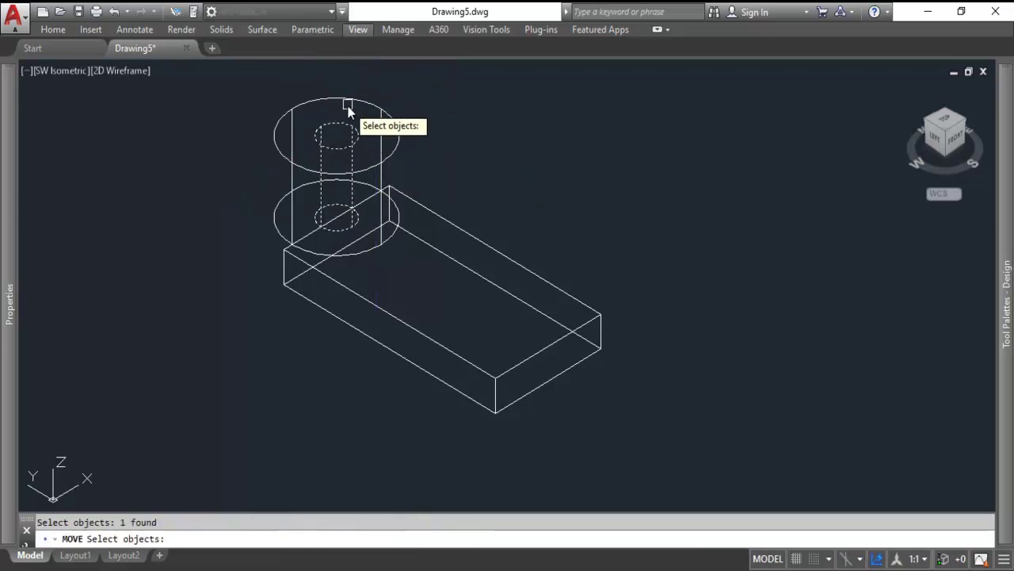
{"action": "left_click", "coordinate": [350, 105]}
{"action": "key", "text": "Return"}
{"action": "left_click", "coordinate": [455, 98]}
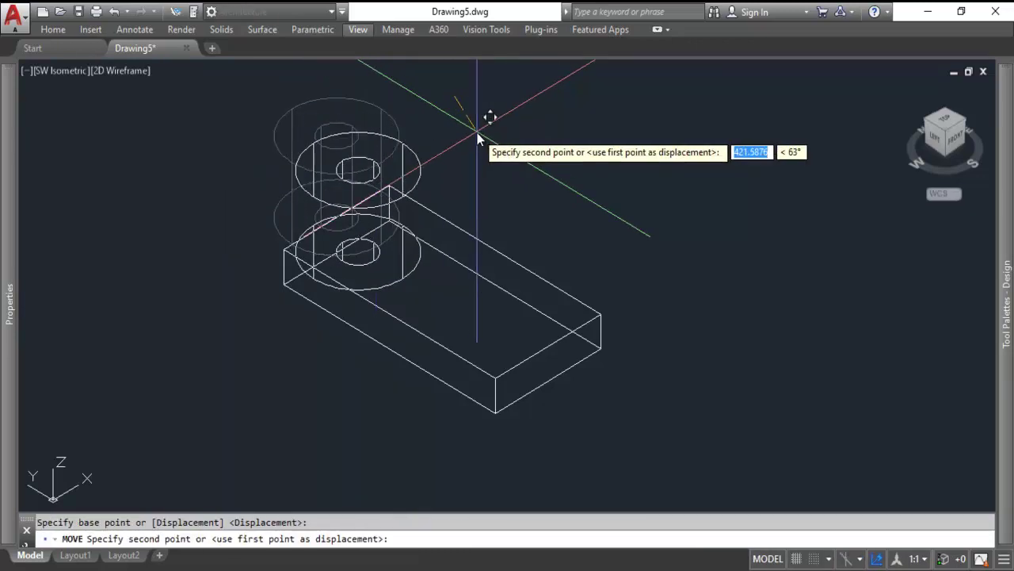
{"action": "key", "text": "F8"}
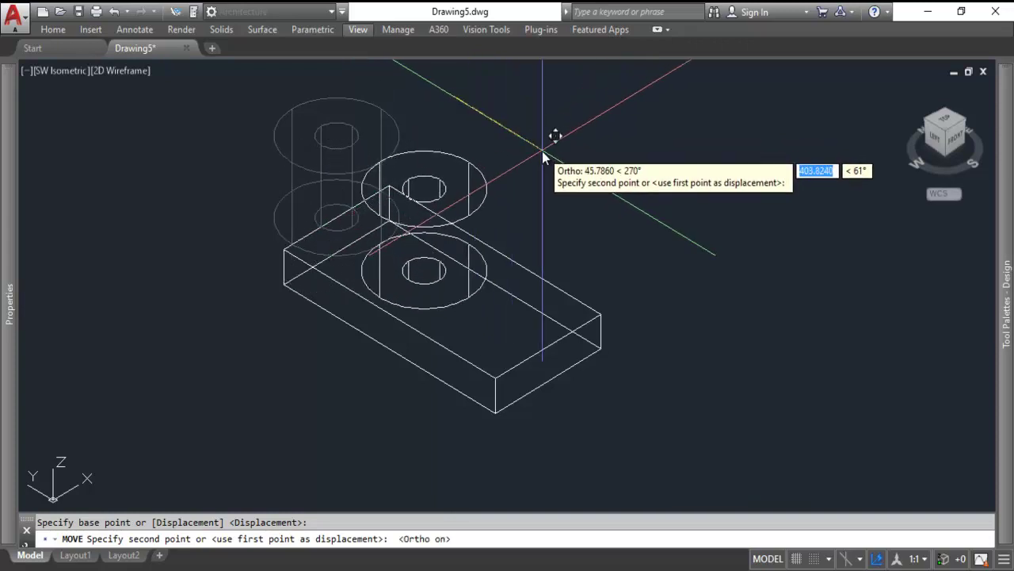
{"action": "type", "text": "30"}
{"action": "key", "text": "Return"}
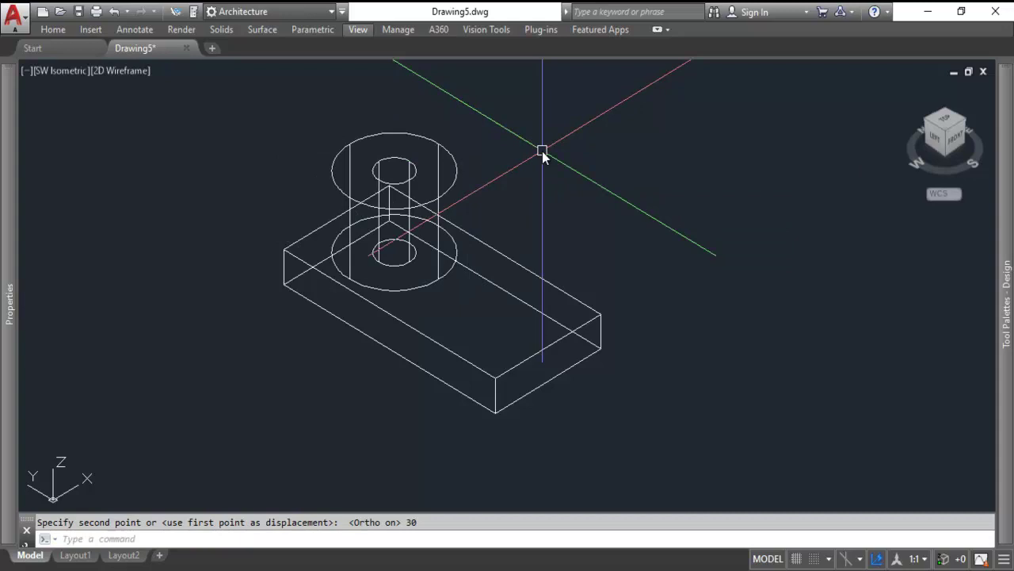
Stretch the 16-diameter inner cylinder's top grip upward to lengthen it
{"action": "left_click", "coordinate": [413, 178]}
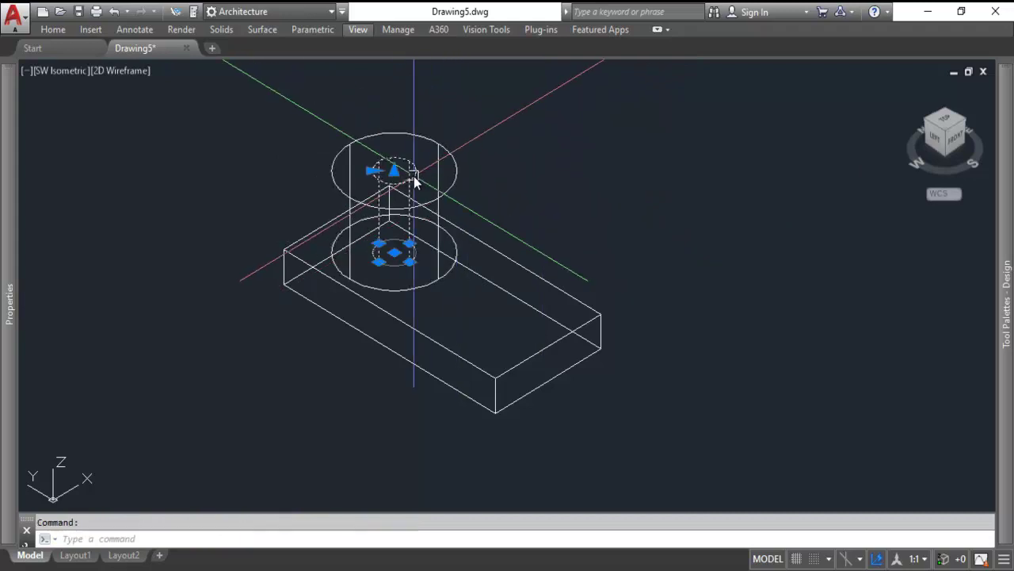
{"action": "middle_click_drag", "start_coordinate": [514, 129], "coordinate": [502, 193]}
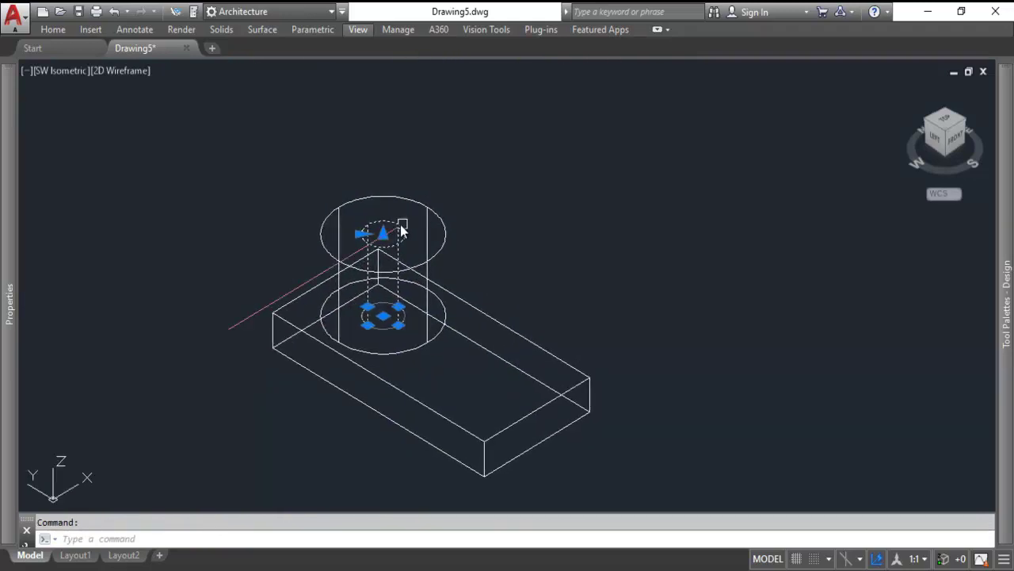
{"action": "left_click", "coordinate": [382, 235]}
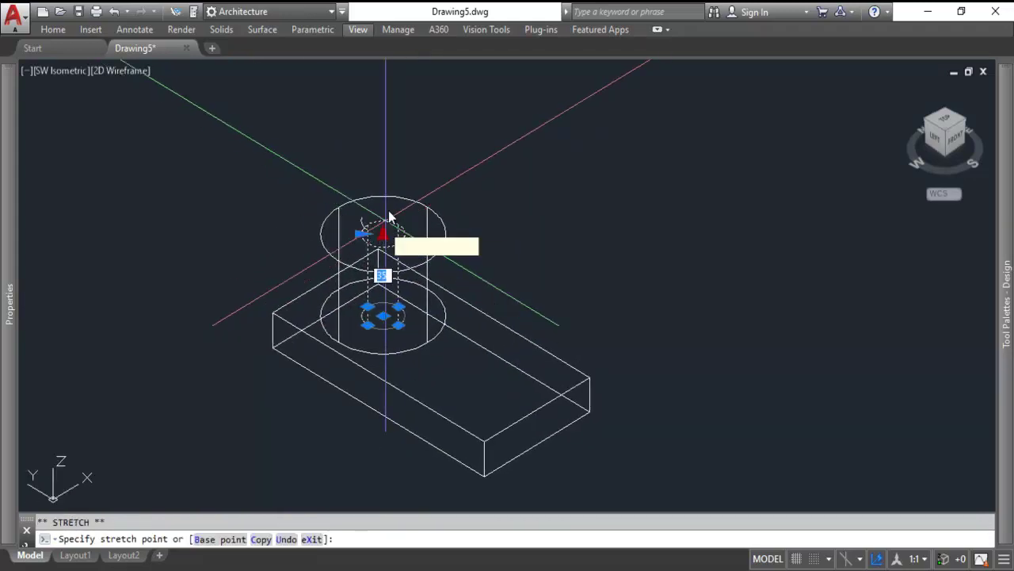
{"action": "left_click", "coordinate": [423, 87]}
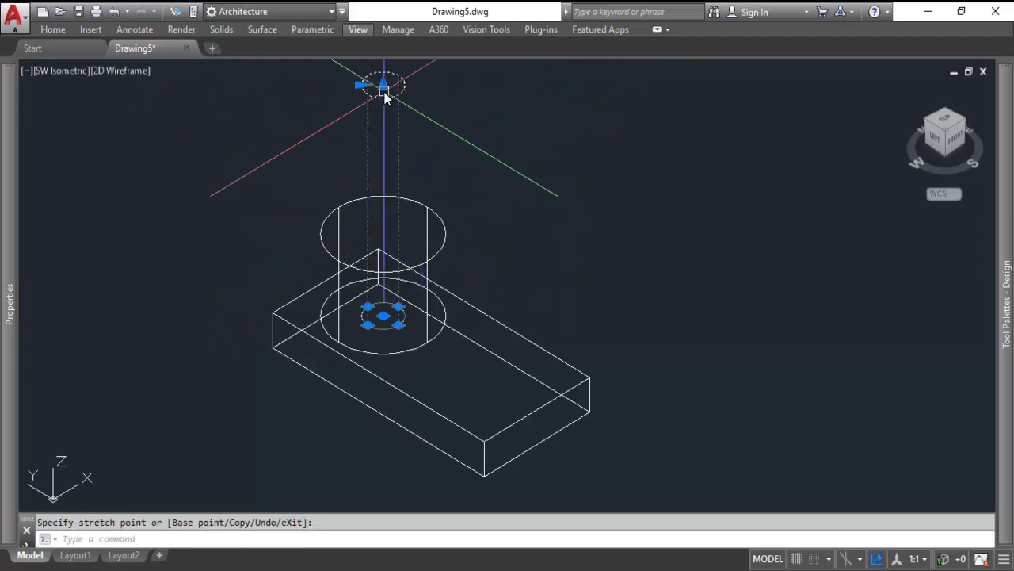
Move the inner cylinder down along Z through the block
{"action": "type", "text": "m"}
{"action": "key", "text": "Return"}
{"action": "left_click", "coordinate": [502, 112]}
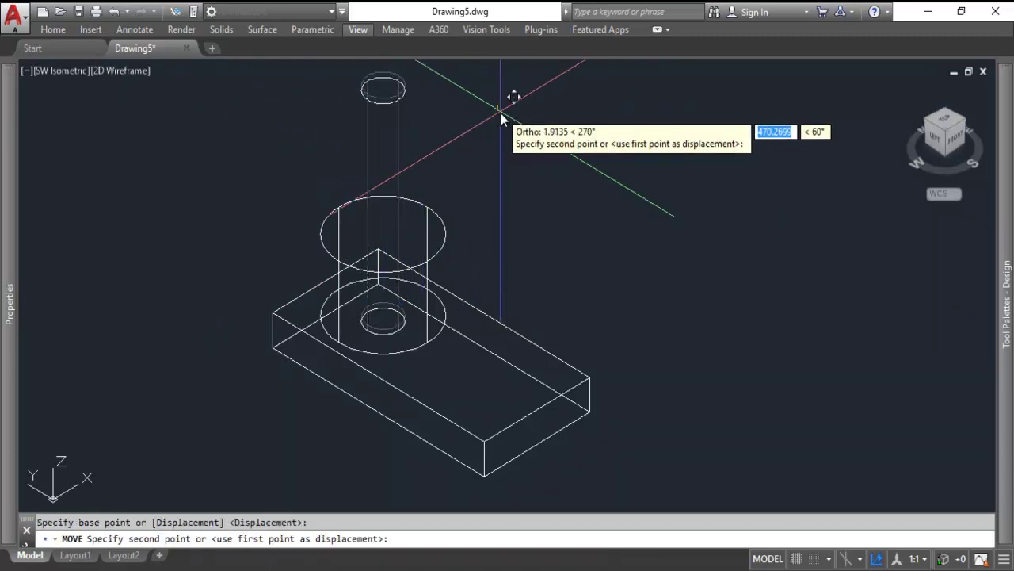
{"action": "key", "text": "Escape"}
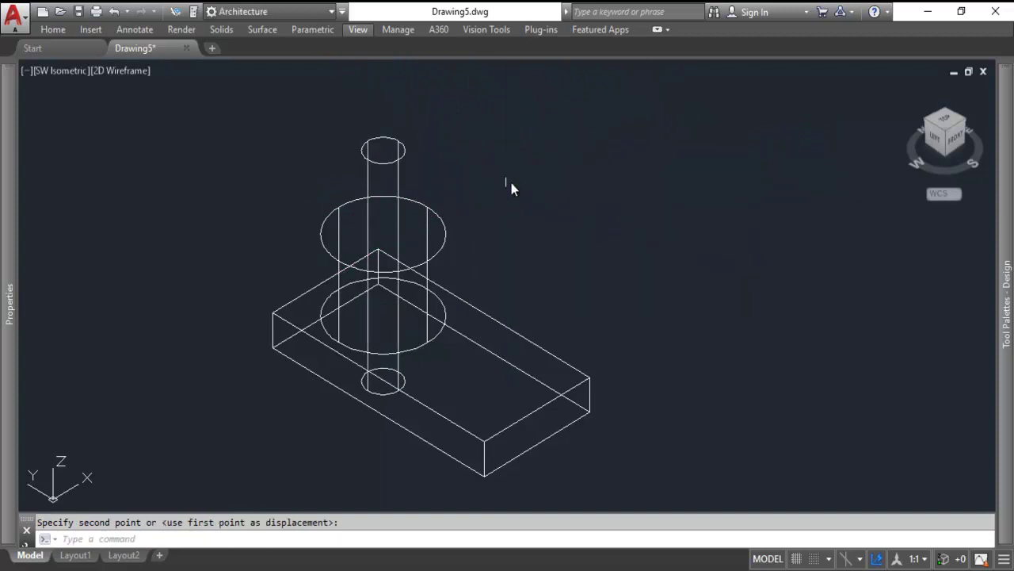
{"action": "scroll", "coordinate": [516, 211], "scroll_direction": "up", "scroll_amount": 3}
{"action": "scroll", "coordinate": [508, 208], "scroll_direction": "down", "scroll_amount": 3}
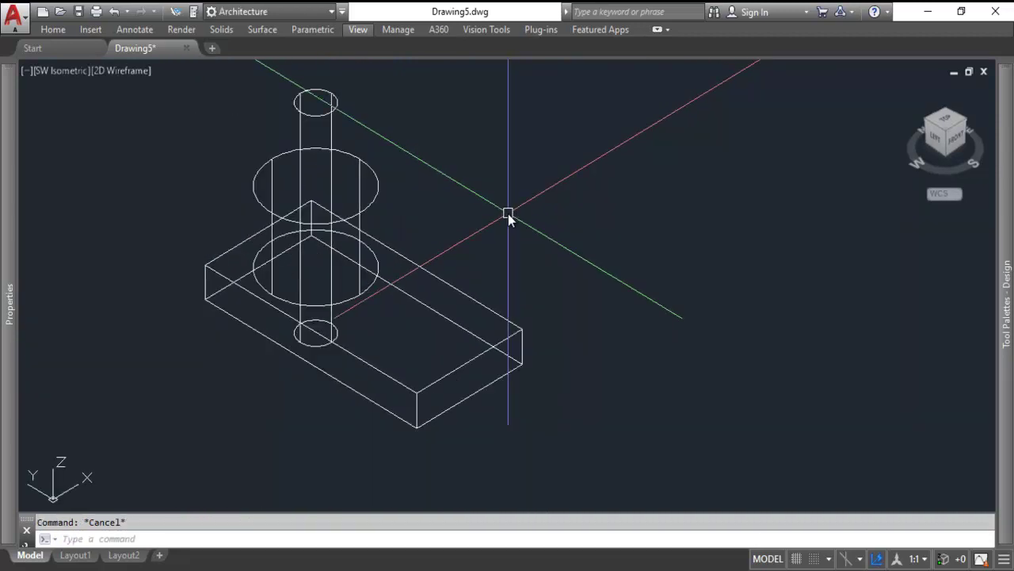
Draw a 20-diameter circle centred on the block's edge midpoint
{"action": "type", "text": "circle"}
{"action": "key", "text": "Return"}
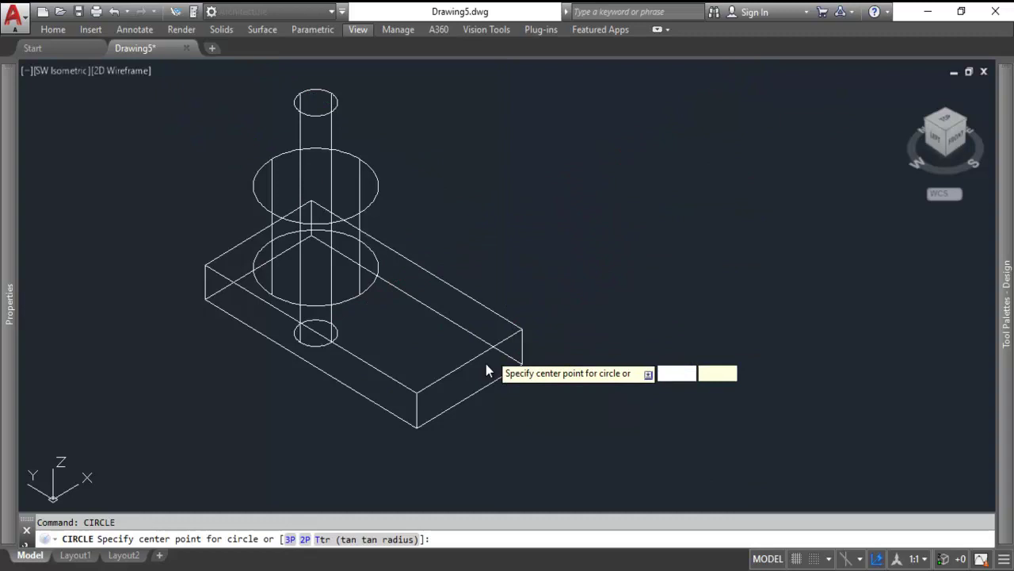
{"action": "left_click", "coordinate": [471, 365]}
{"action": "type", "text": "d"}
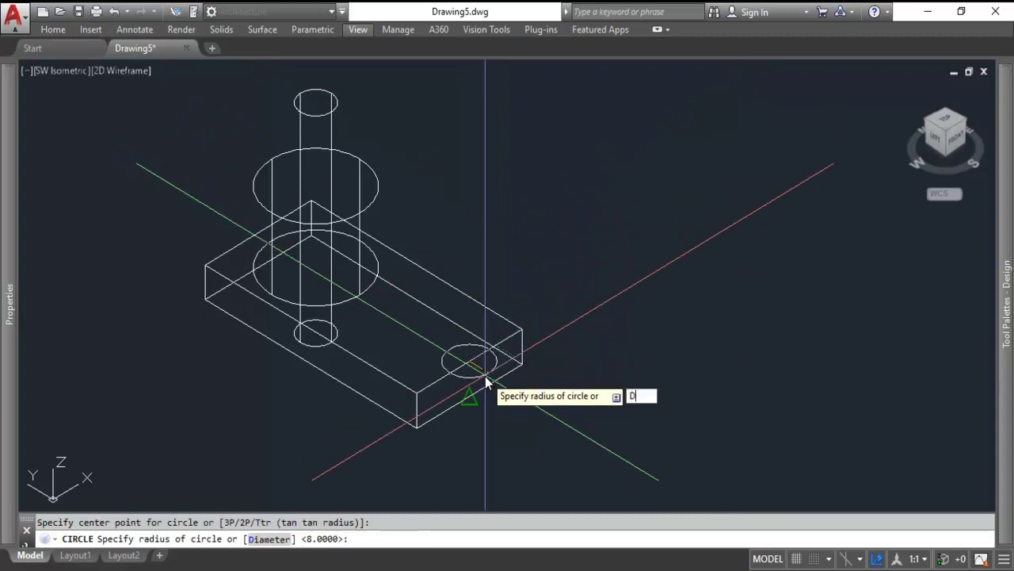
{"action": "key", "text": "Return"}
{"action": "type", "text": "20"}
{"action": "key", "text": "Return"}
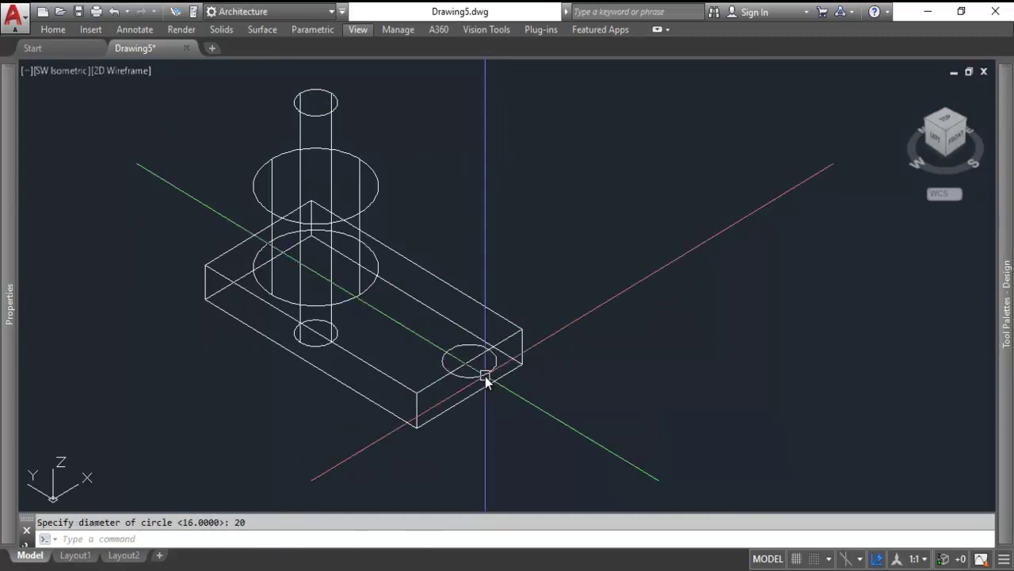
Move the 20-diameter circle 35 units toward the plate's far end
{"action": "type", "text": "m"}
{"action": "key", "text": "Return"}
{"action": "left_click", "coordinate": [485, 375]}
{"action": "key", "text": "Return"}
{"action": "left_click", "coordinate": [596, 211]}
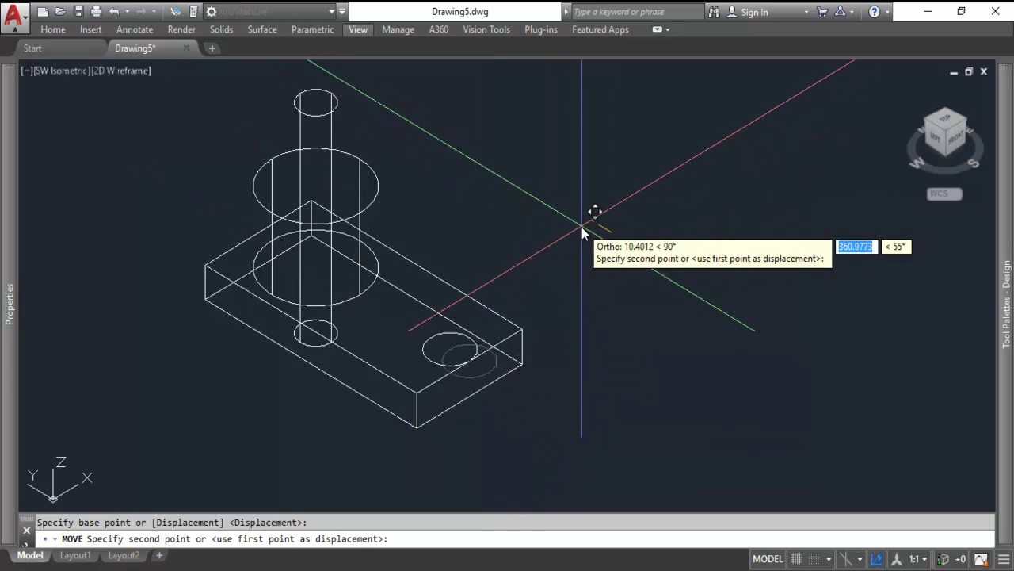
{"action": "type", "text": "35"}
{"action": "key", "text": "Return"}
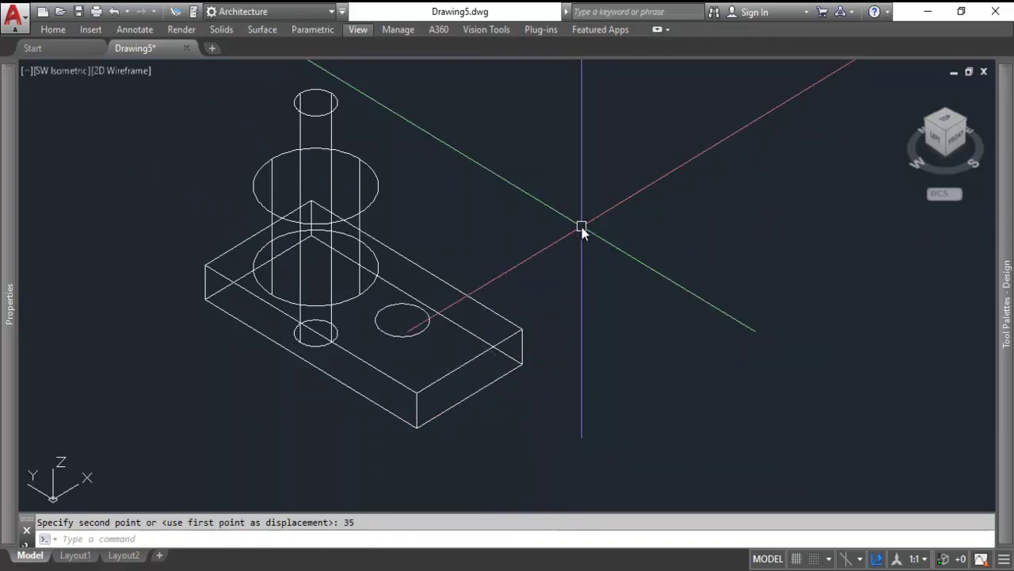
Extrude the 20-diameter circle into a cylinder
{"action": "type", "text": "EXTRUDE"}
{"action": "key", "text": "Return"}
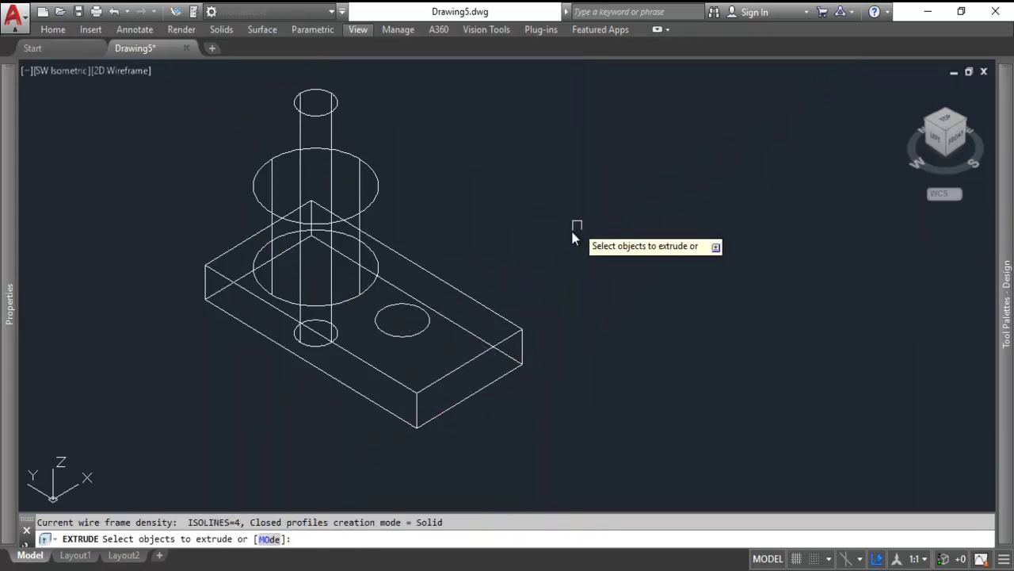
{"action": "left_click", "coordinate": [402, 330]}
{"action": "key", "text": "Return"}
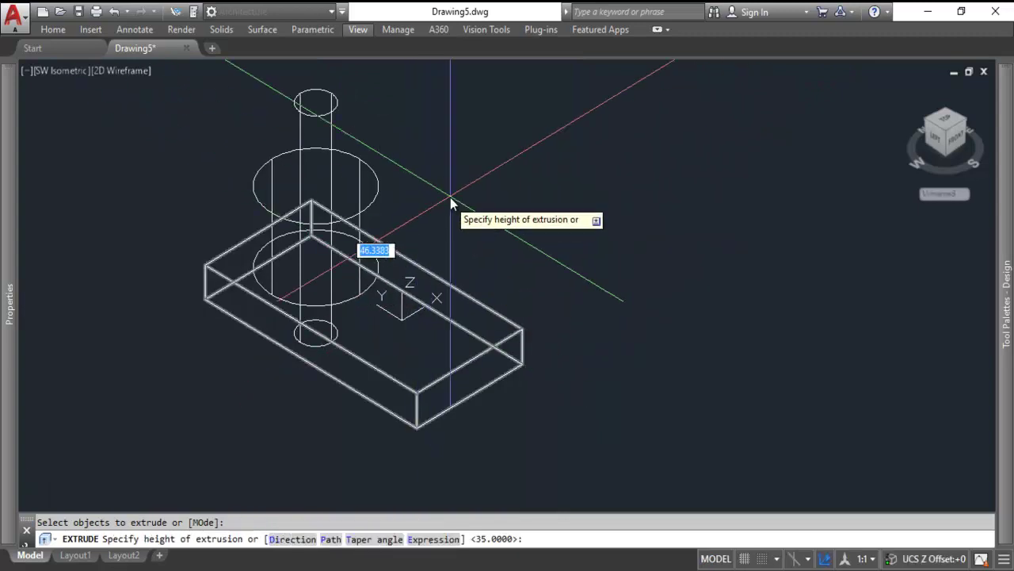
{"action": "left_click", "coordinate": [456, 178]}
Lower the new cylinder along Z so it passes through the block
{"action": "type", "text": "m"}
{"action": "key", "text": "Return"}
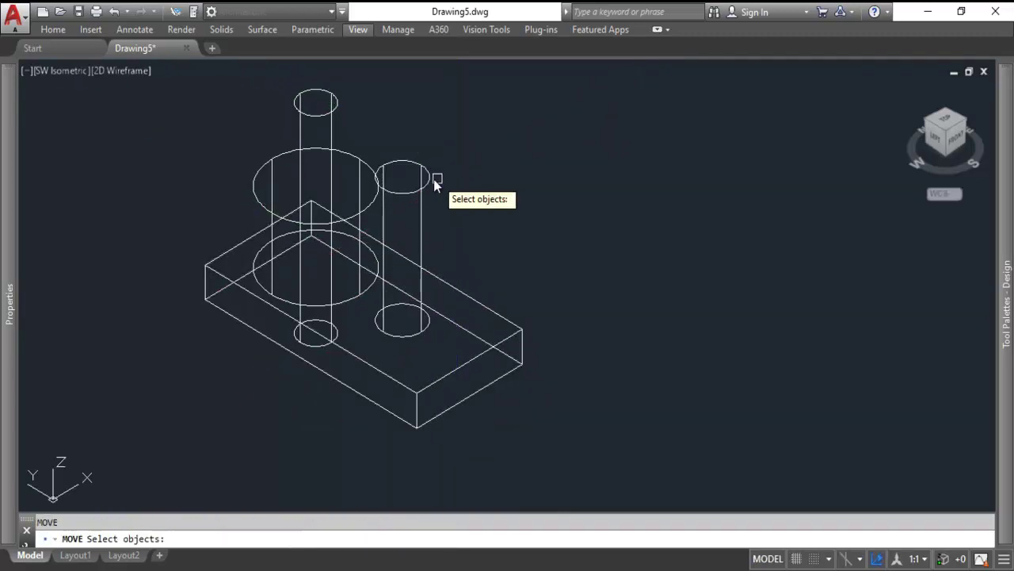
{"action": "left_click", "coordinate": [433, 179]}
{"action": "key", "text": "Return"}
{"action": "left_click", "coordinate": [564, 150]}
{"action": "left_click", "coordinate": [559, 212]}
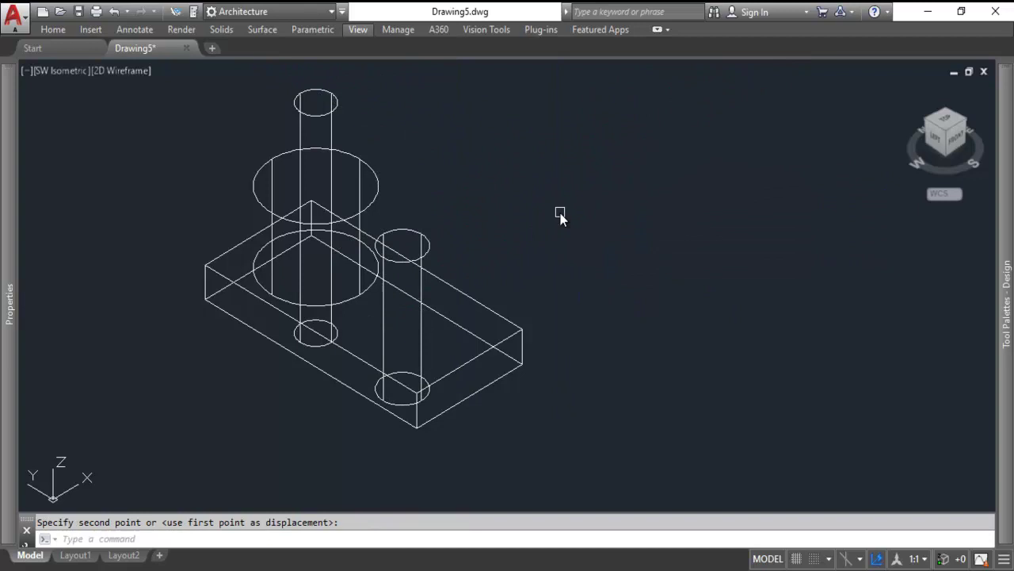
{"action": "key", "text": "Escape"}
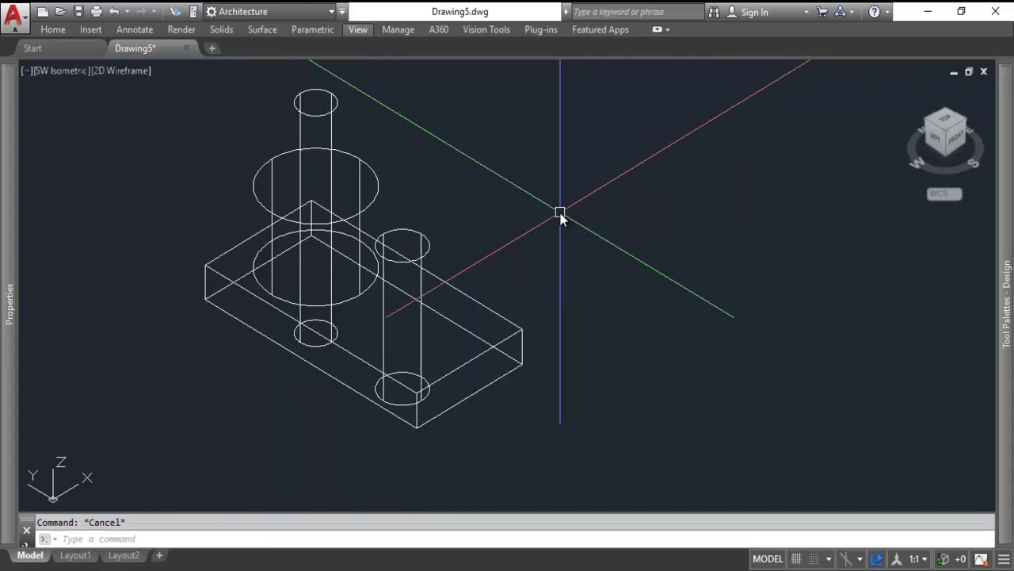
Union the base block with the 46-diameter cylinder into one solid
{"action": "type", "text": "UN"}
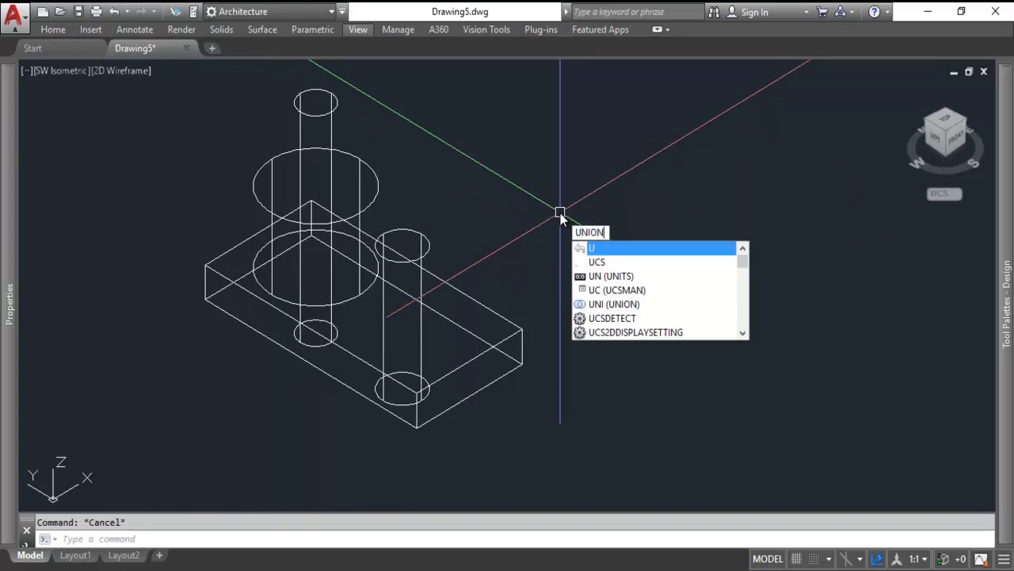
{"action": "type", "text": "ION"}
{"action": "key", "text": "Return"}
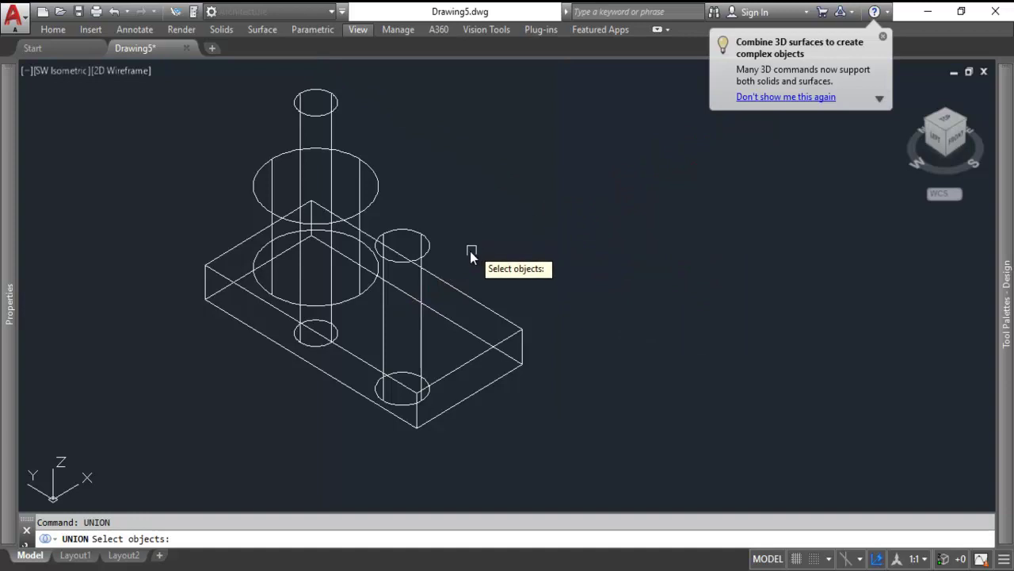
{"action": "left_click", "coordinate": [463, 285]}
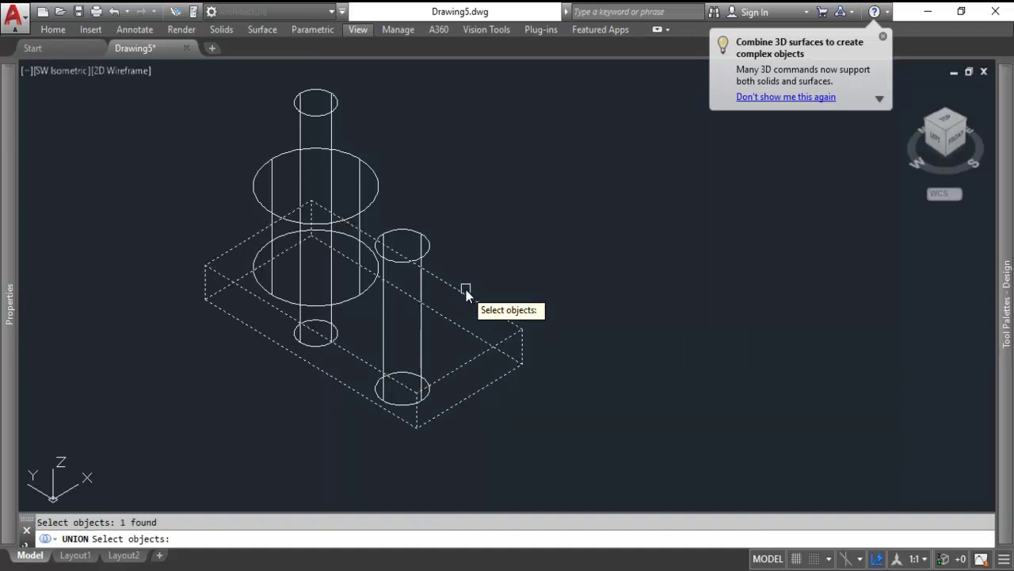
{"action": "left_click", "coordinate": [377, 185]}
{"action": "key", "text": "Return"}
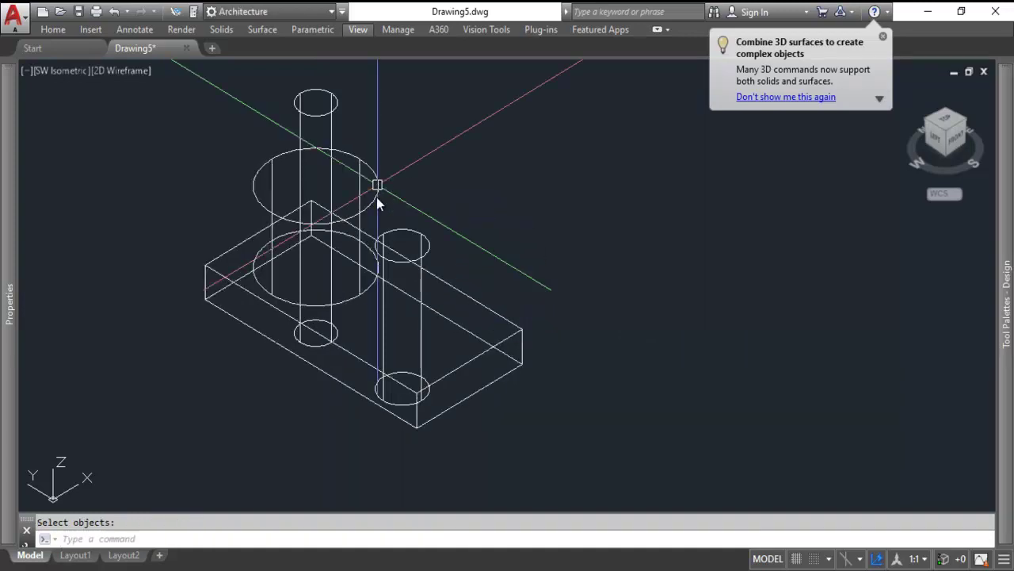
{"action": "key", "text": "Escape"}
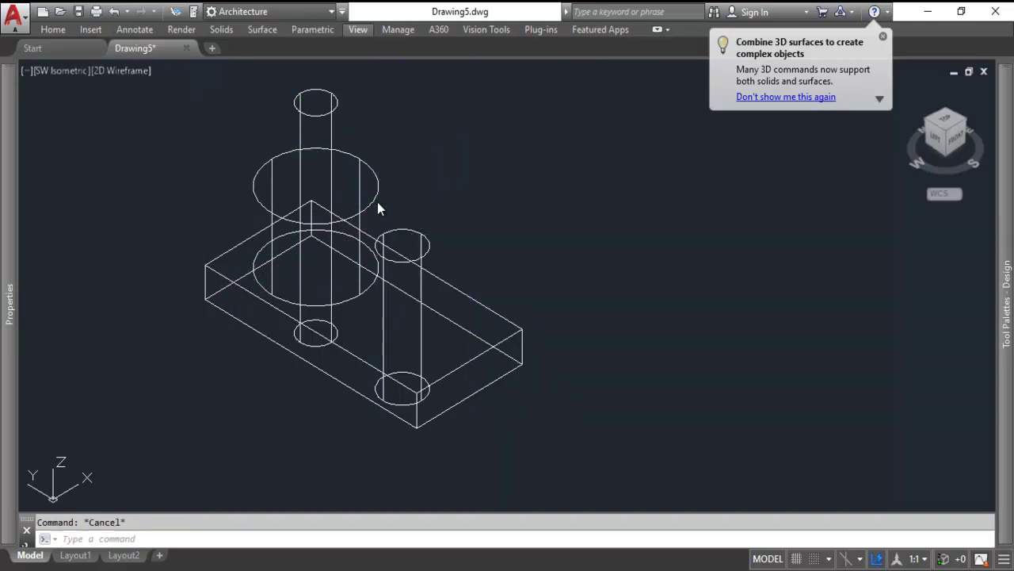
{"action": "left_click", "coordinate": [382, 203]}
{"action": "key", "text": "Escape"}
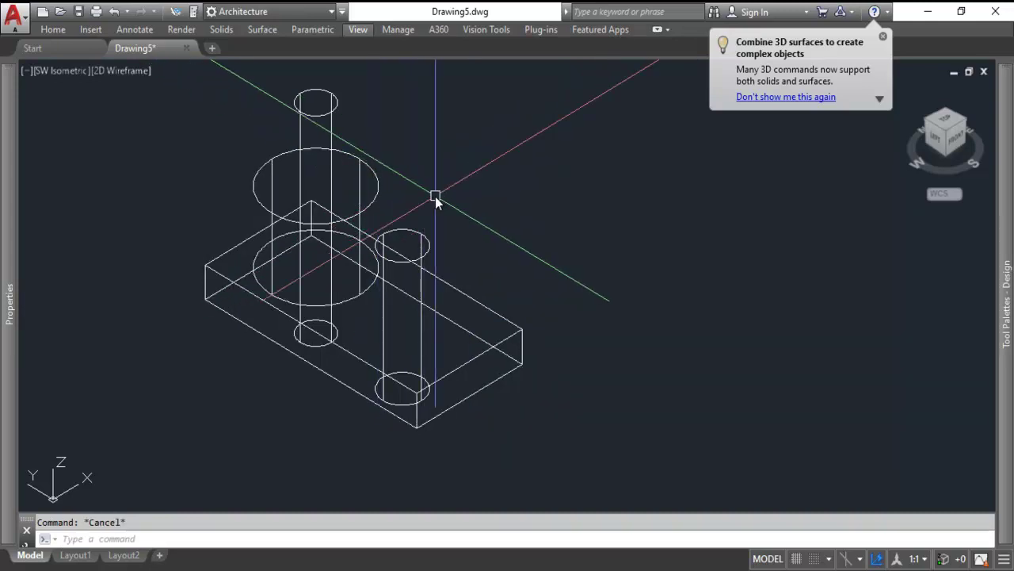
Subtract the 16 and 20 diameter cylinders from the merged solid, leaving two holes
{"action": "type", "text": "SUBTRACT"}
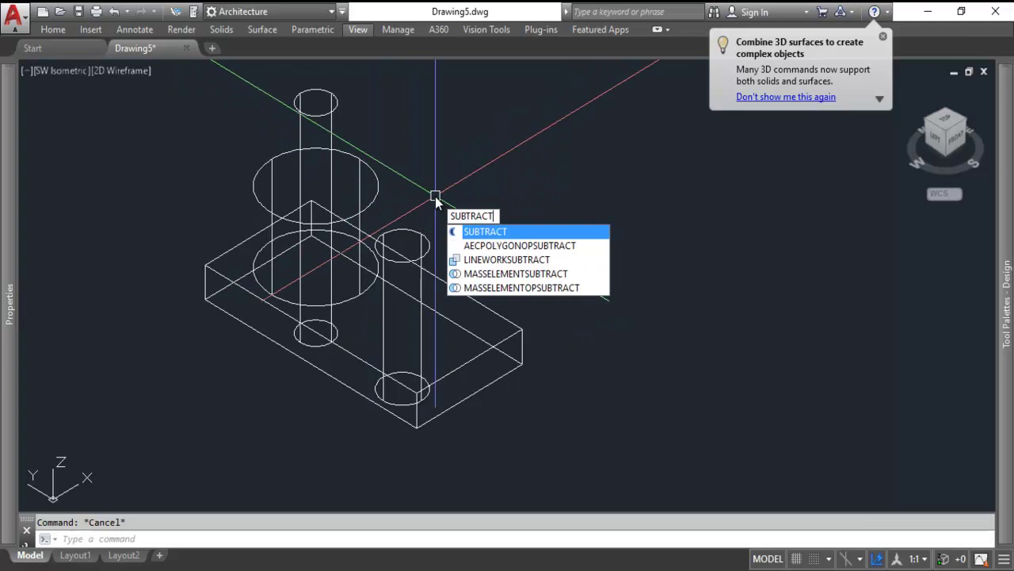
{"action": "key", "text": "Return"}
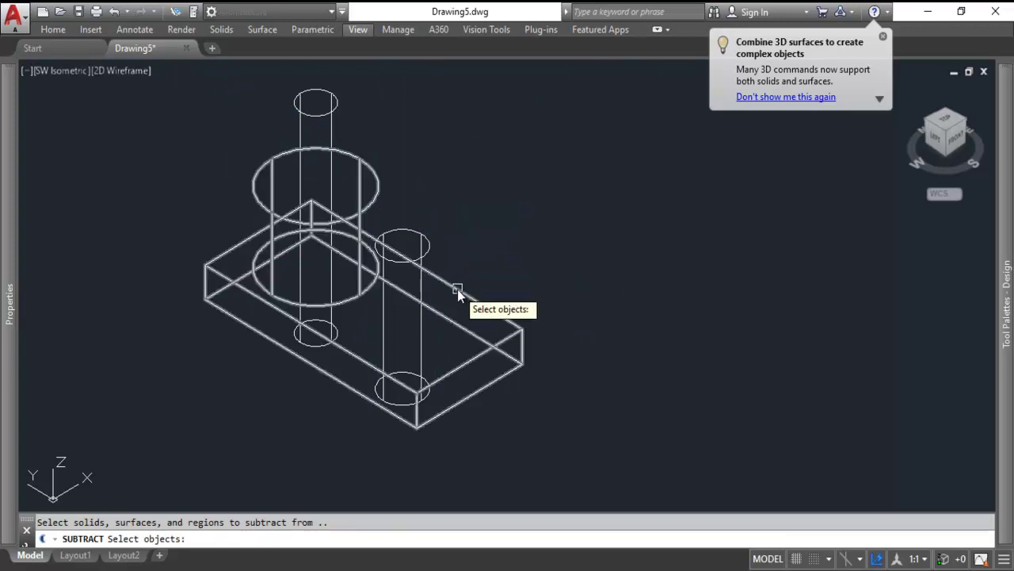
{"action": "left_click", "coordinate": [456, 286]}
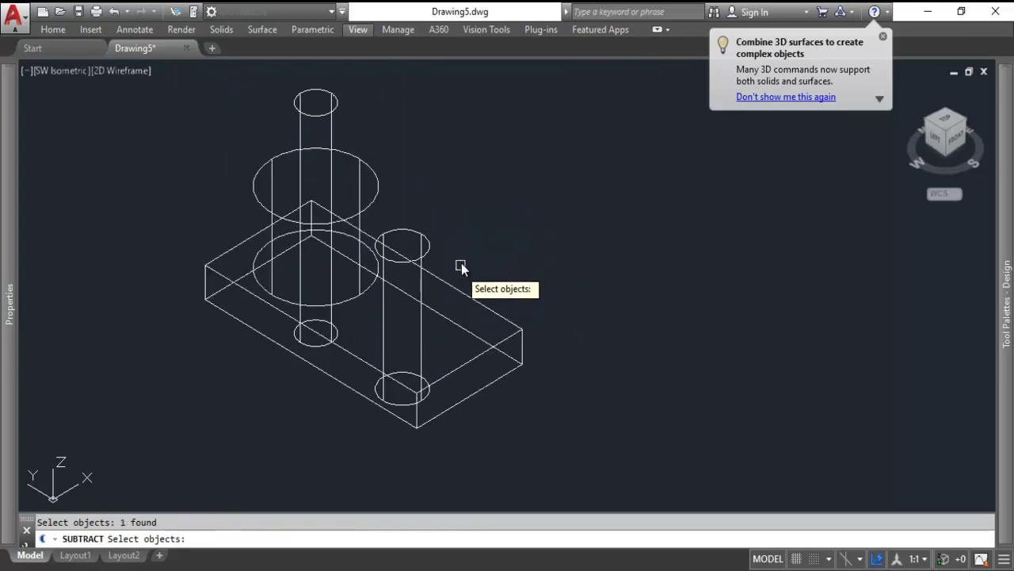
{"action": "key", "text": "Return"}
{"action": "left_click", "coordinate": [425, 238]}
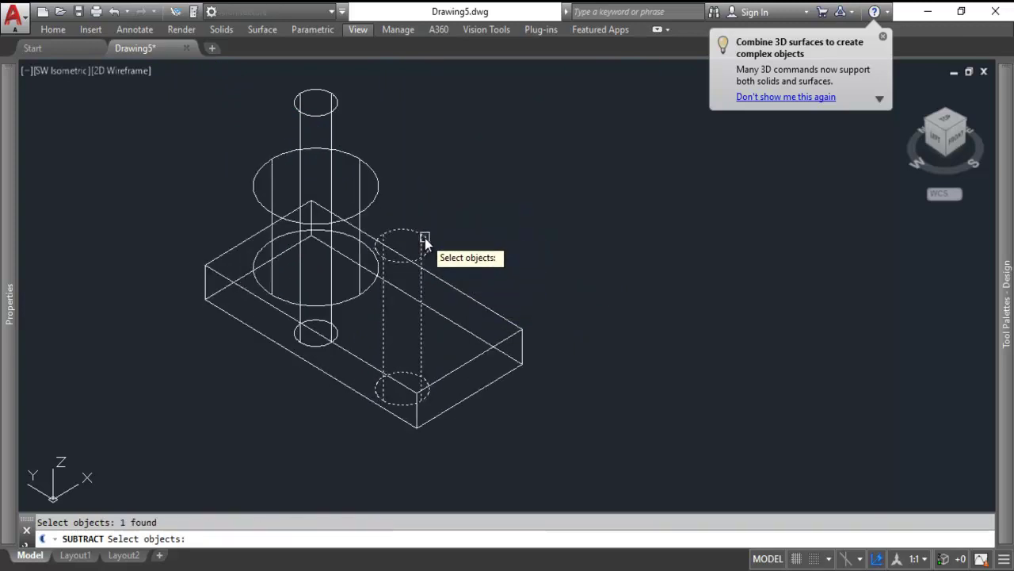
{"action": "left_click", "coordinate": [336, 103]}
{"action": "key", "text": "Return"}
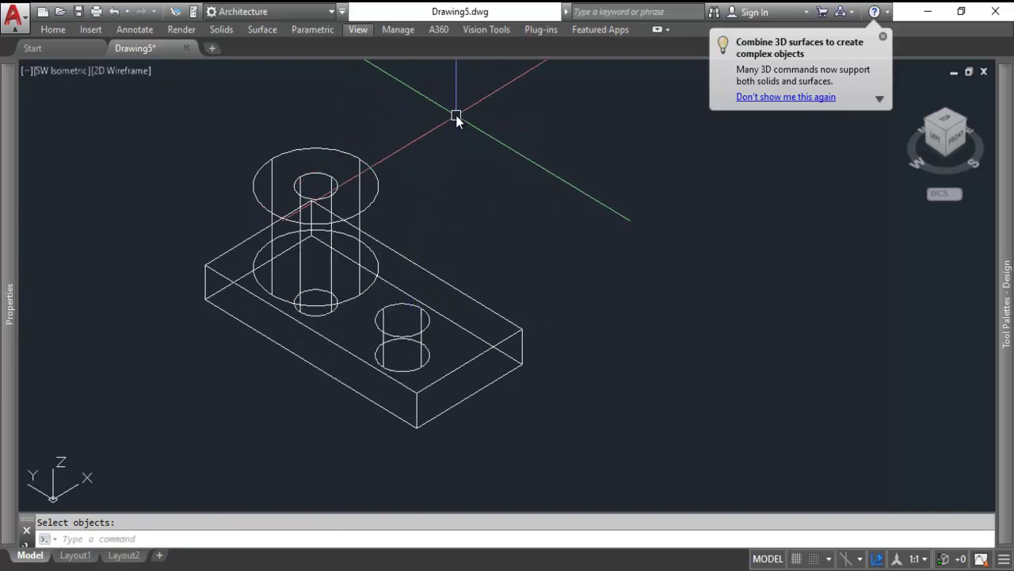
{"action": "key", "text": "Escape"}
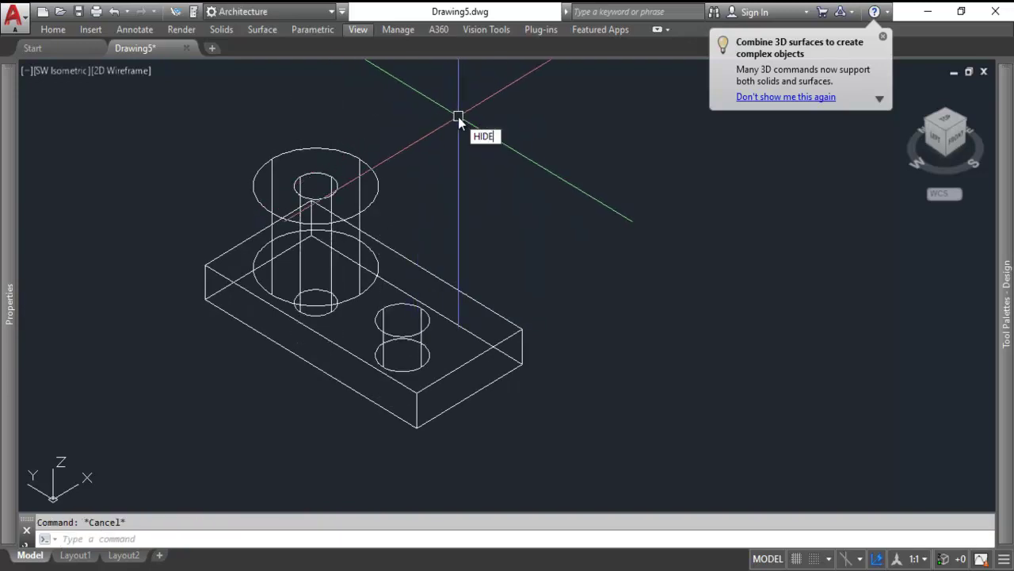
Show the bracket with hidden lines removed, snooze the reminder, then orbit and pan the view
{"action": "type", "text": "HIDE"}
{"action": "key", "text": "Return"}
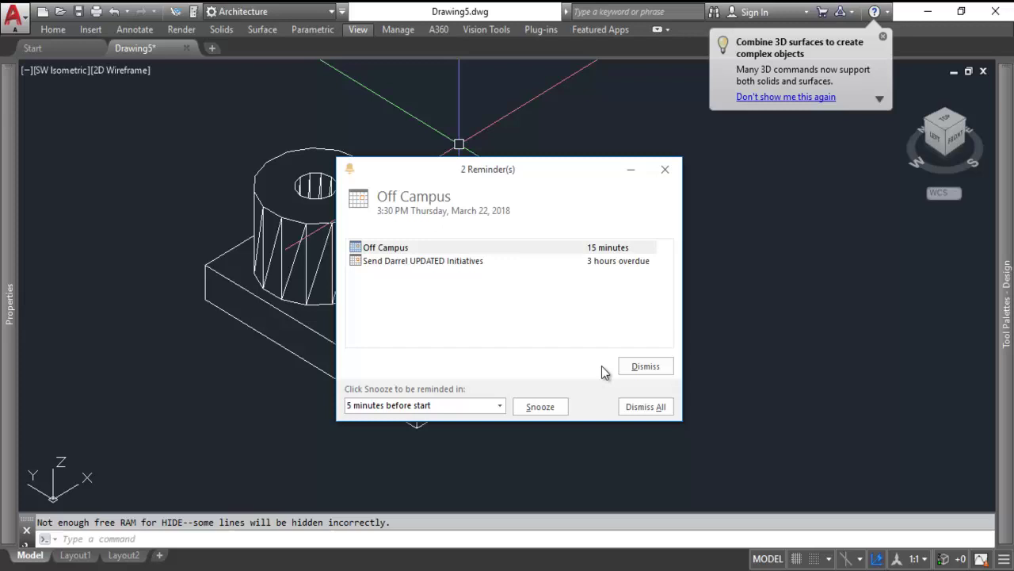
{"action": "left_click", "coordinate": [555, 406]}
{"action": "left_click", "coordinate": [544, 405]}
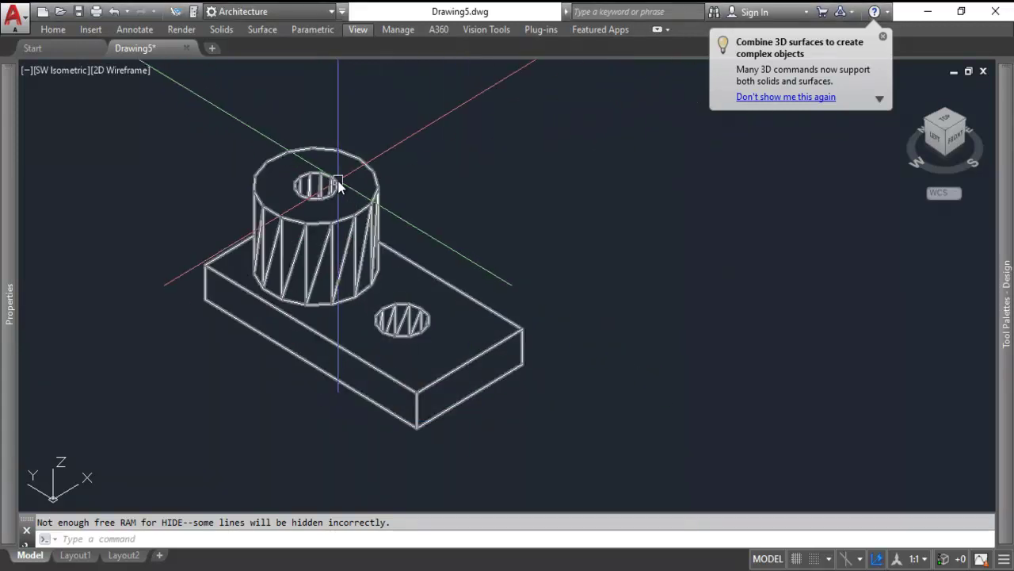
{"action": "mouse_move", "coordinate": [339, 184]}
{"action": "middle_mouse_down", "text": "shift"}
{"action": "mouse_move", "coordinate": [372, 277]}
{"action": "mouse_move", "coordinate": [357, 294]}
{"action": "mouse_move", "coordinate": [365, 317]}
{"action": "mouse_move", "coordinate": [328, 183]}
{"action": "mouse_move", "coordinate": [319, 194]}
{"action": "mouse_move", "coordinate": [332, 199]}
{"action": "middle_mouse_up", "text": "shift"}
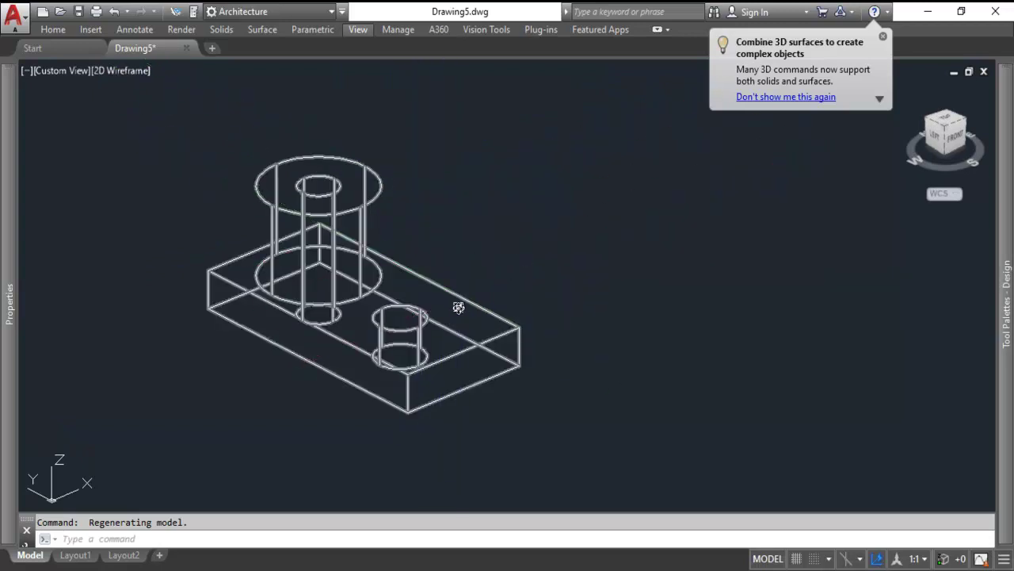
{"action": "middle_click_drag", "start_coordinate": [458, 301], "coordinate": [547, 235]}
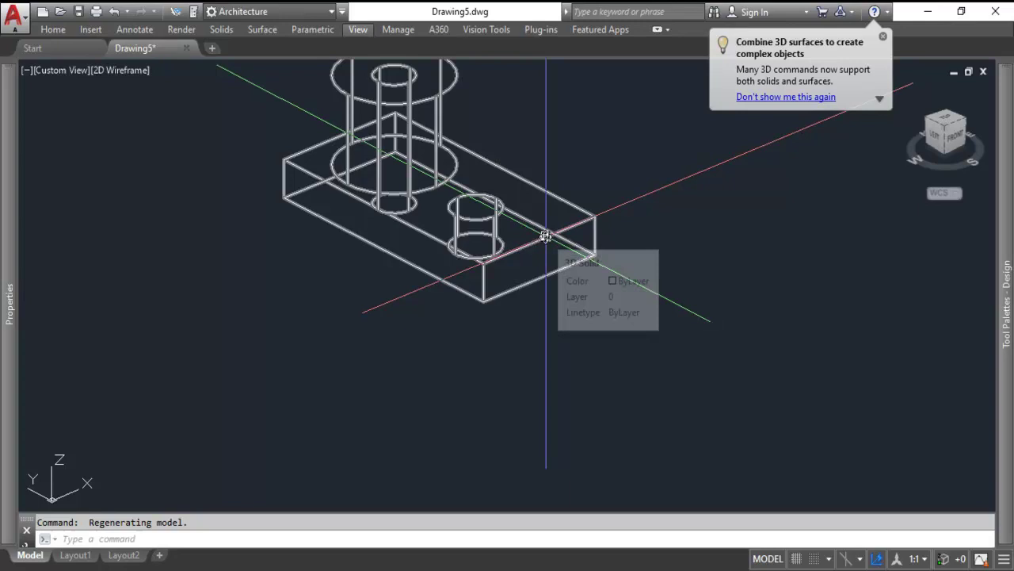
Rotate the UCS 90° about the X axis
{"action": "scroll", "coordinate": [493, 316], "scroll_direction": "down", "scroll_amount": 2}
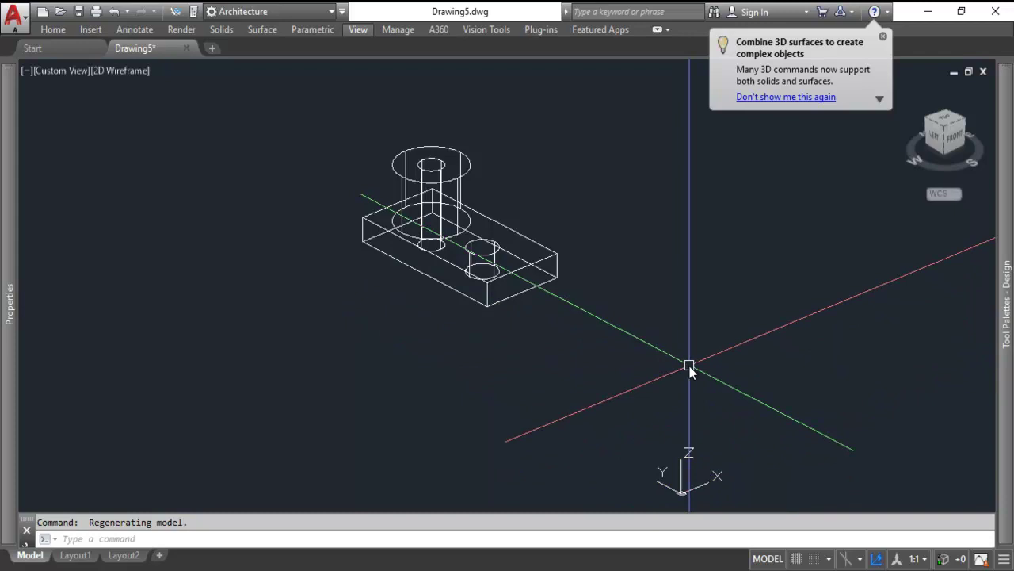
{"action": "key", "text": "Return"}
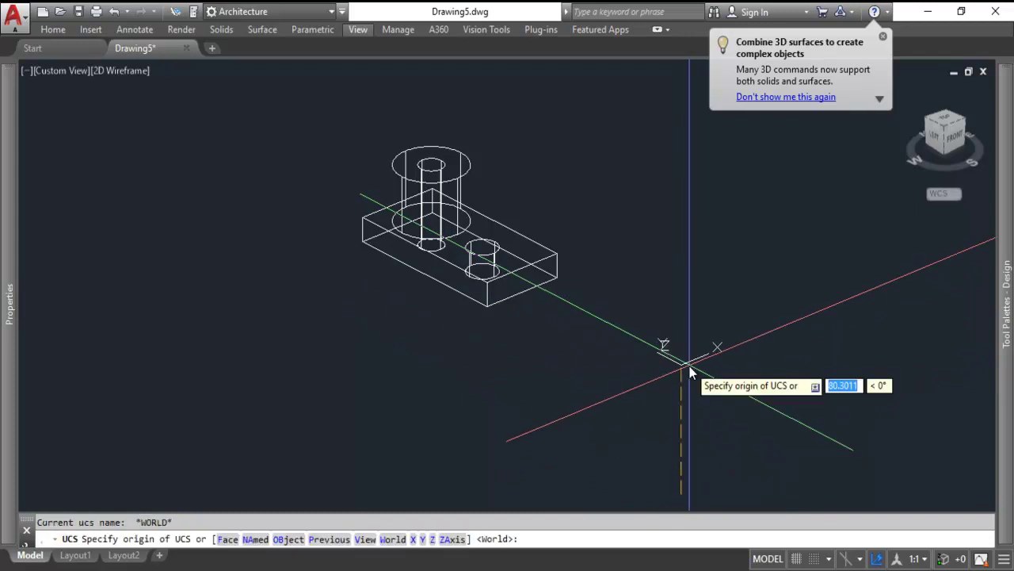
{"action": "key", "text": "Return"}
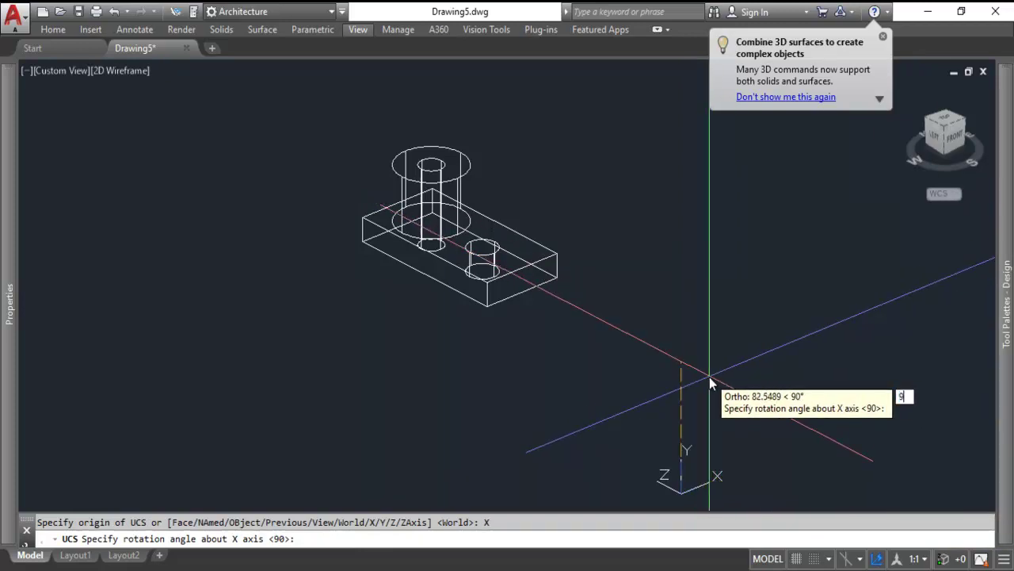
{"action": "type", "text": "0"}
{"action": "key", "text": "Return"}
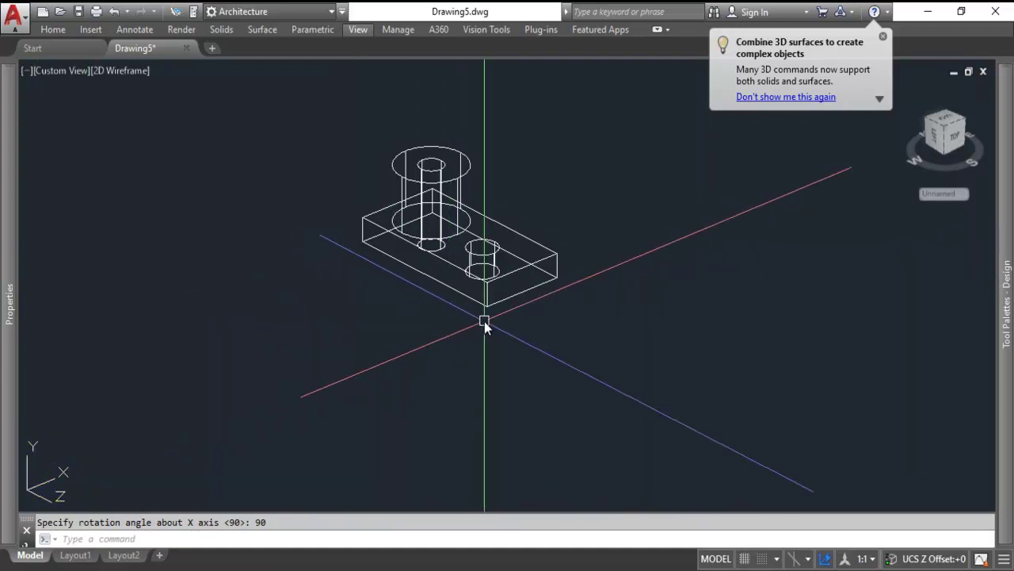
Start a polyline at the axis origin with sides of 50, 15, 20 and 25
{"action": "type", "text": "PLINE"}
{"action": "key", "text": "Return"}
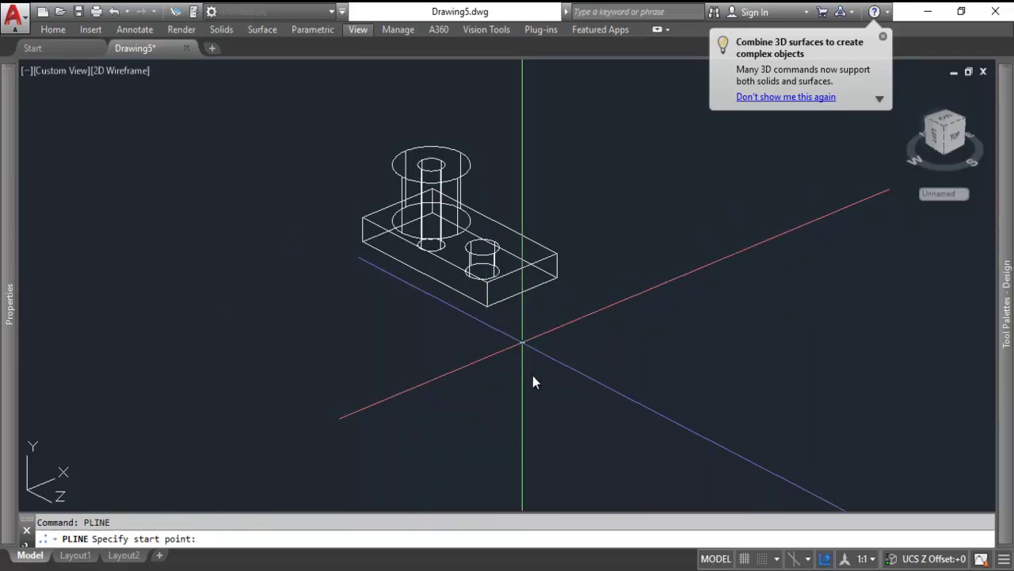
{"action": "left_click", "coordinate": [522, 344]}
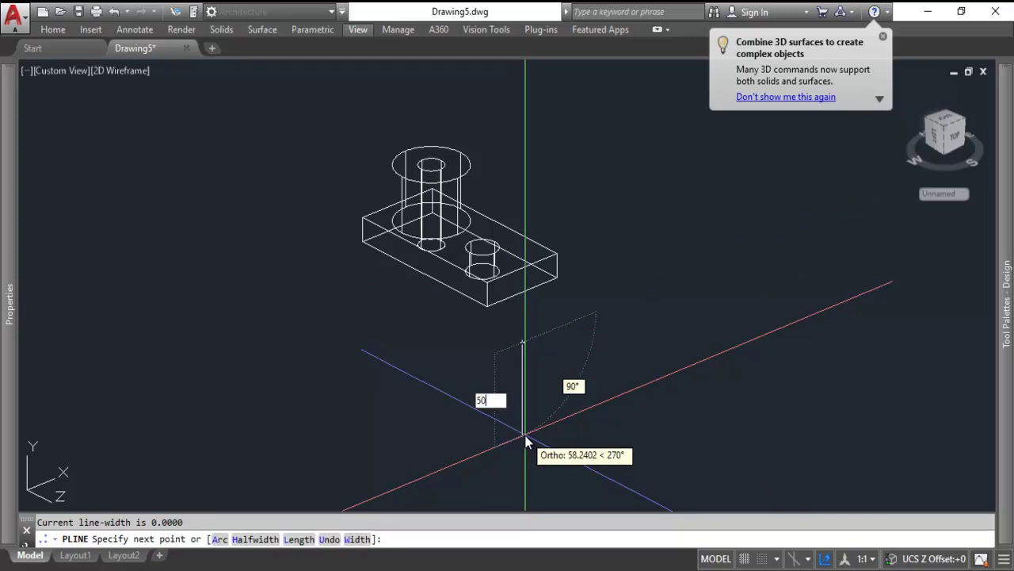
{"action": "key", "text": "Return"}
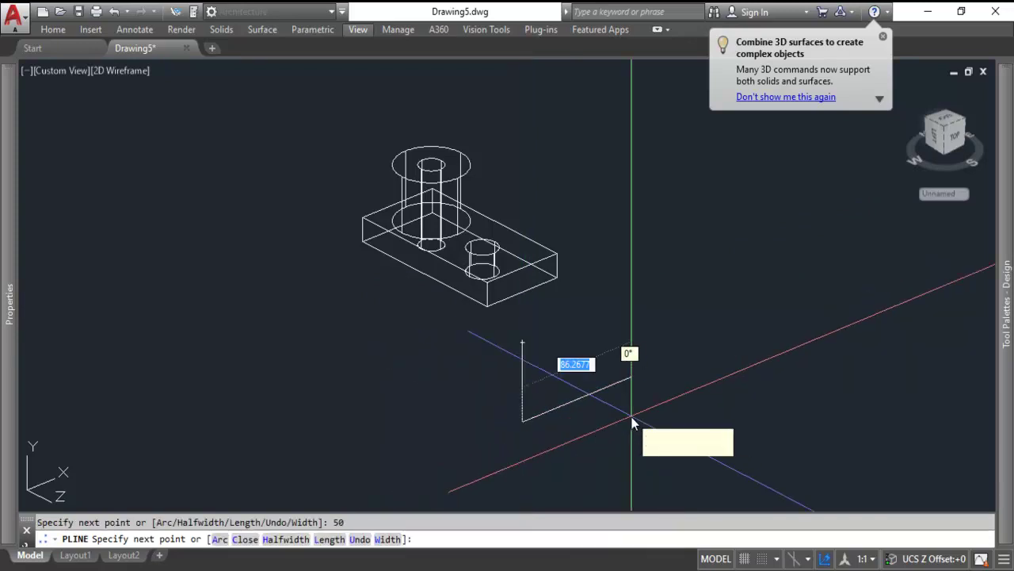
{"action": "key", "text": "Return"}
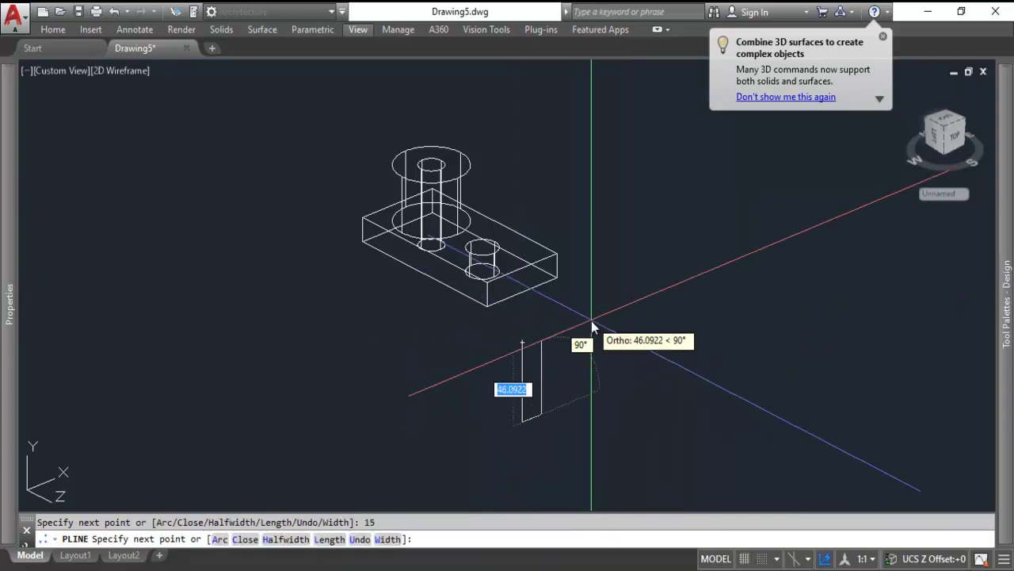
{"action": "key", "text": "Return"}
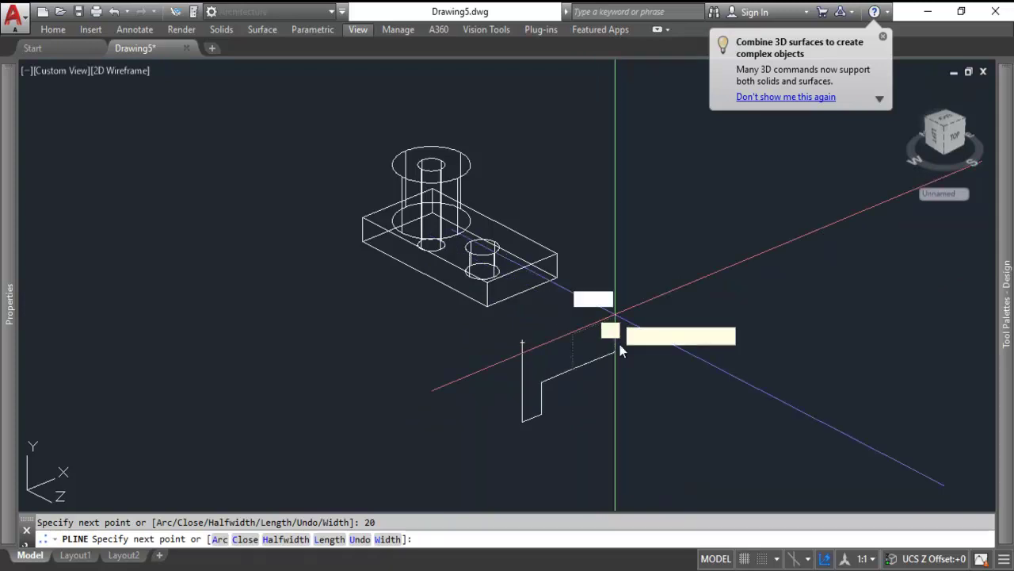
{"action": "type", "text": "25"}
{"action": "key", "text": "Return"}
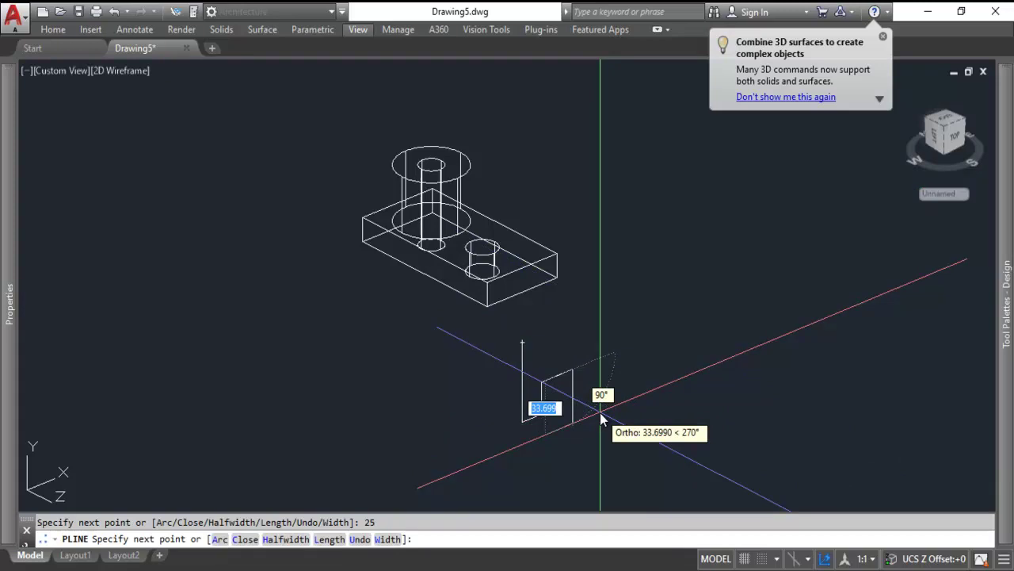
Finish the notched profile with sides of 20, 15 and 50, close it, and select it
{"action": "type", "text": "20"}
{"action": "key", "text": "Return"}
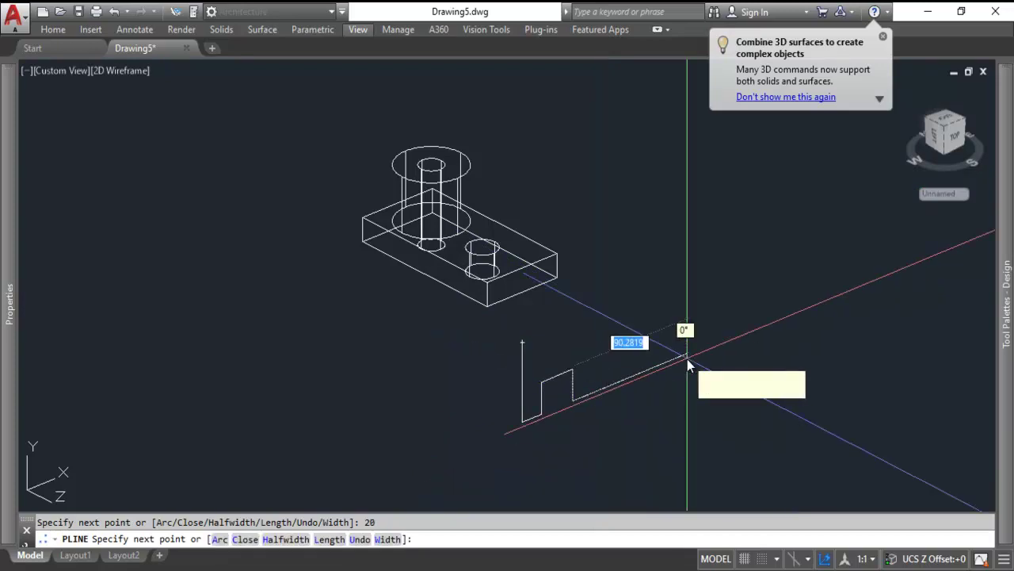
{"action": "type", "text": "15"}
{"action": "key", "text": "Return"}
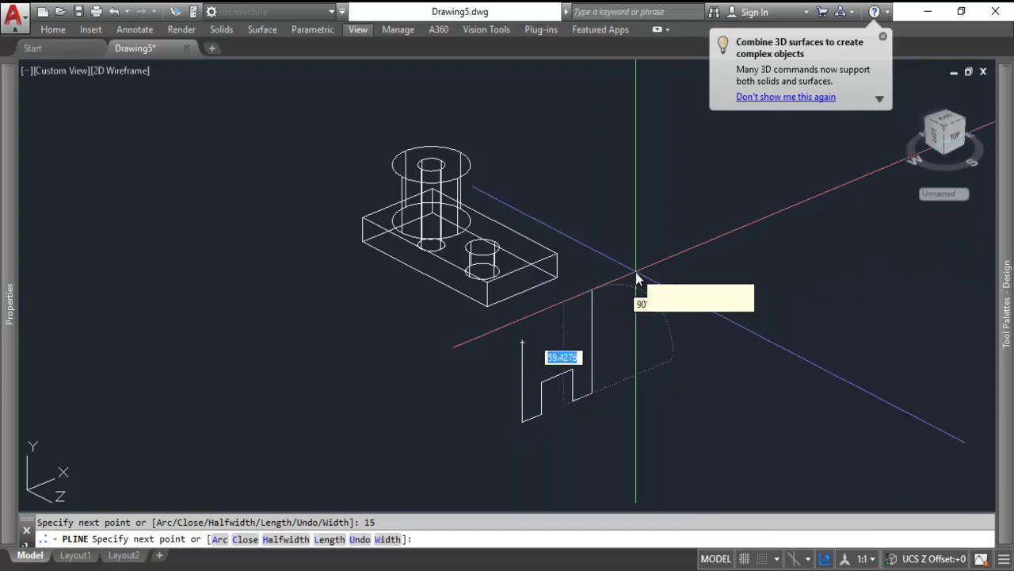
{"action": "type", "text": "50"}
{"action": "key", "text": "Return"}
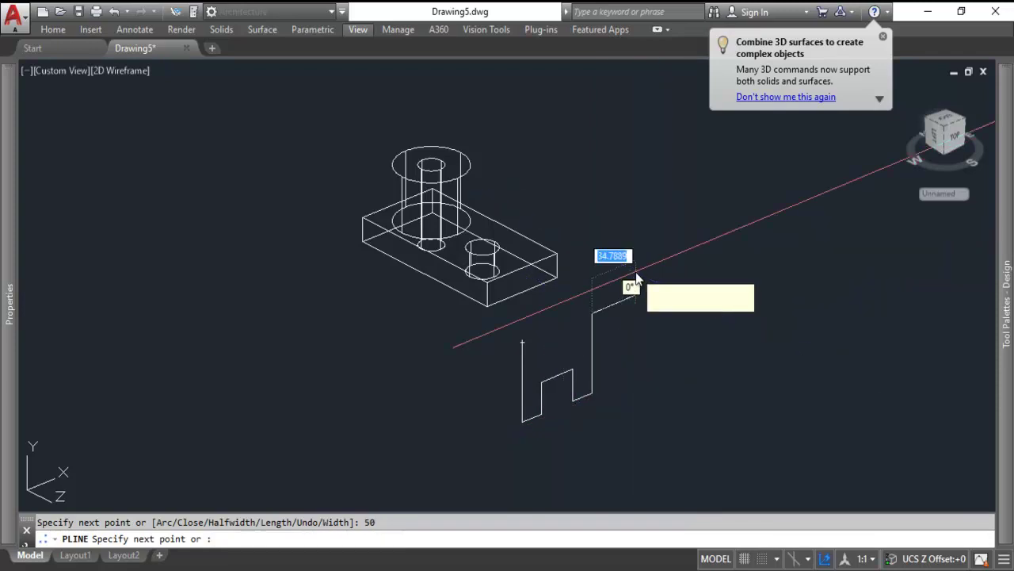
{"action": "type", "text": "C"}
{"action": "key", "text": "Return"}
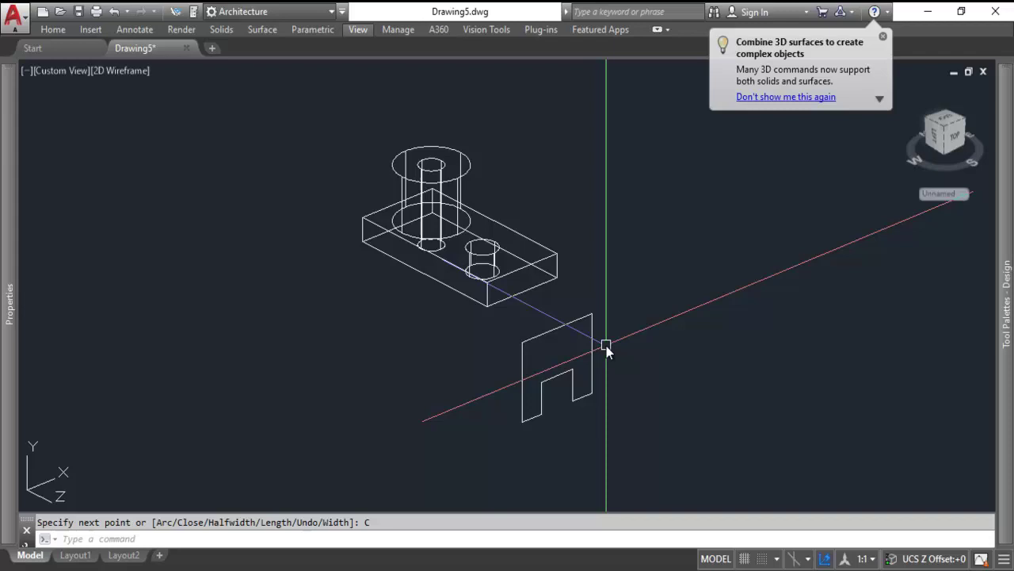
{"action": "left_click", "coordinate": [596, 343]}
Extrude the notched polyline profile 20 units into a U-shaped solid
{"action": "key", "text": "Escape"}
{"action": "type", "text": "EXTRUDE"}
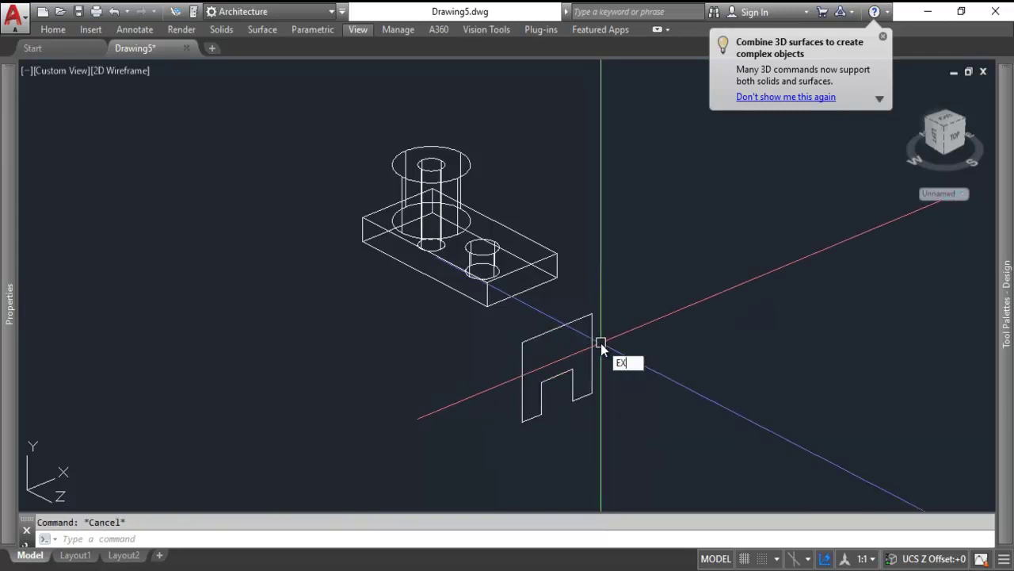
{"action": "key", "text": "Return"}
{"action": "left_click", "coordinate": [592, 338]}
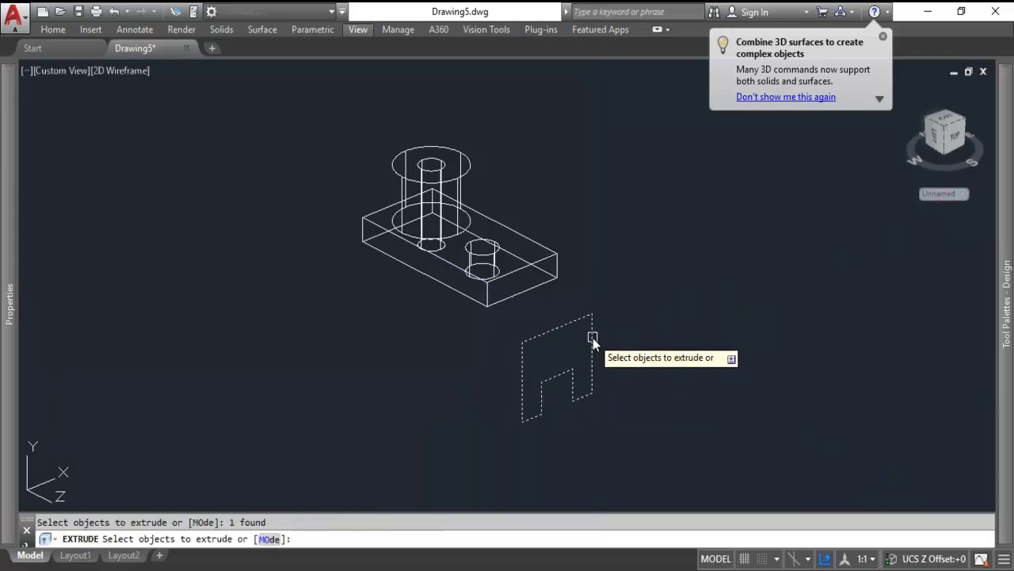
{"action": "key", "text": "Return"}
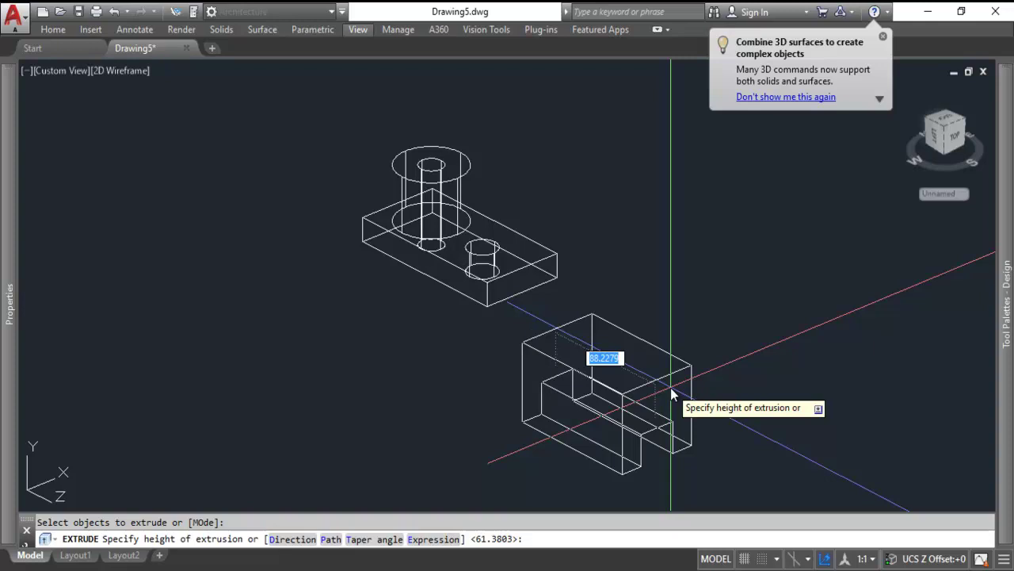
{"action": "type", "text": "20"}
{"action": "key", "text": "Return"}
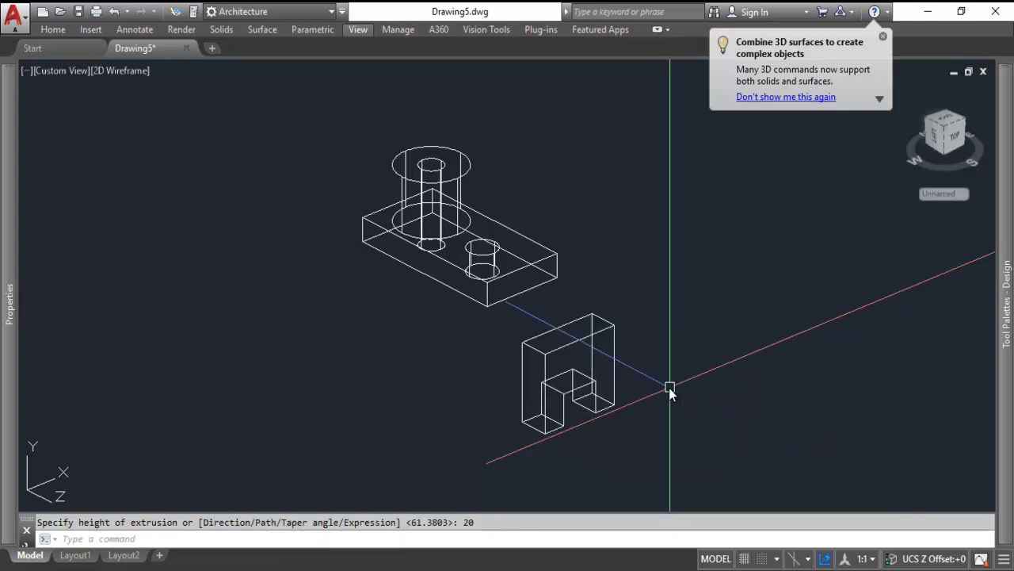
{"action": "type", "text": "MOVE"}
{"action": "key", "text": "Return"}
Move the extruded leg from its corner onto the base block's corner
{"action": "left_click", "coordinate": [612, 342]}
{"action": "key", "text": "Return"}
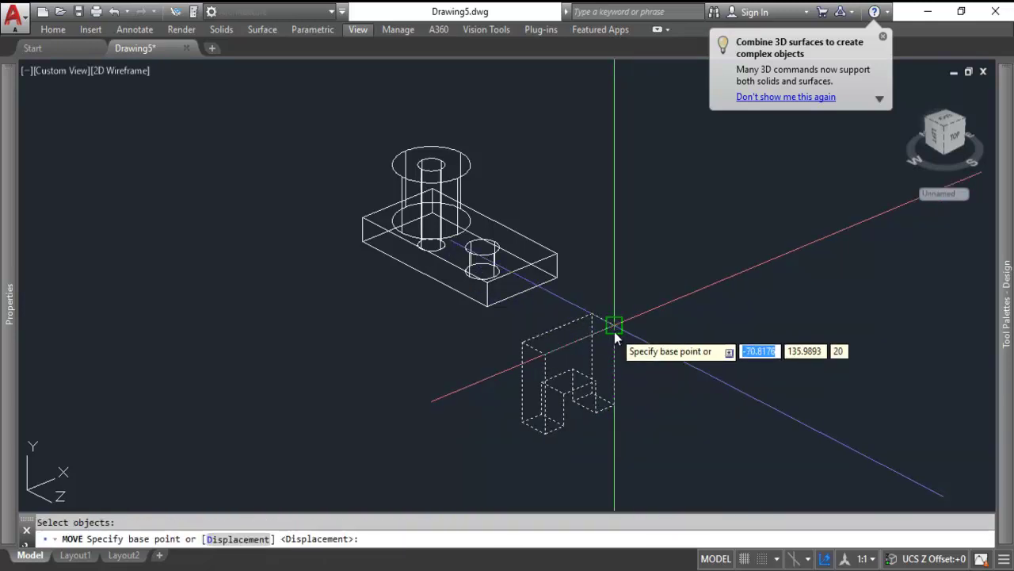
{"action": "left_click", "coordinate": [614, 331]}
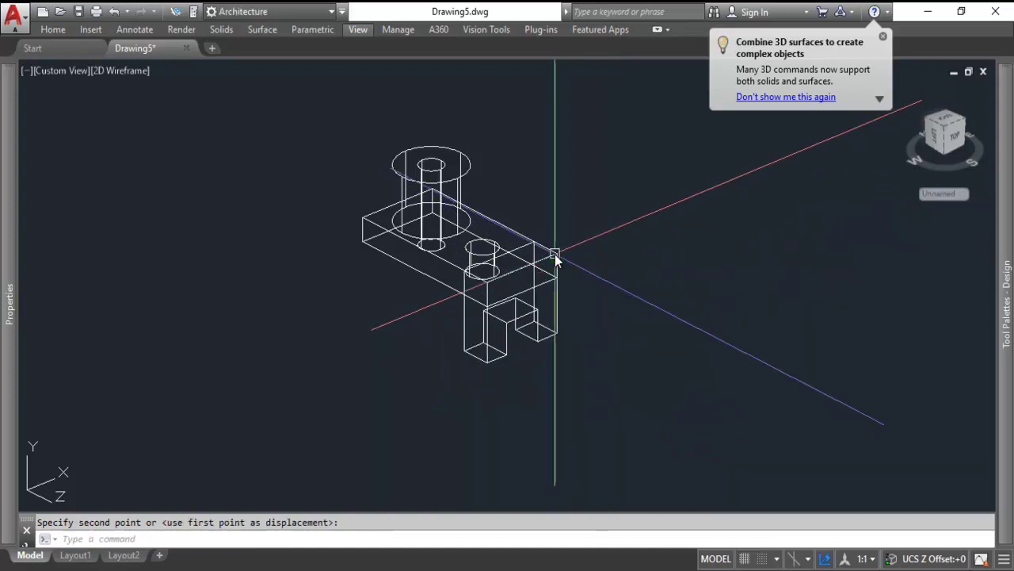
{"action": "left_click", "coordinate": [554, 258]}
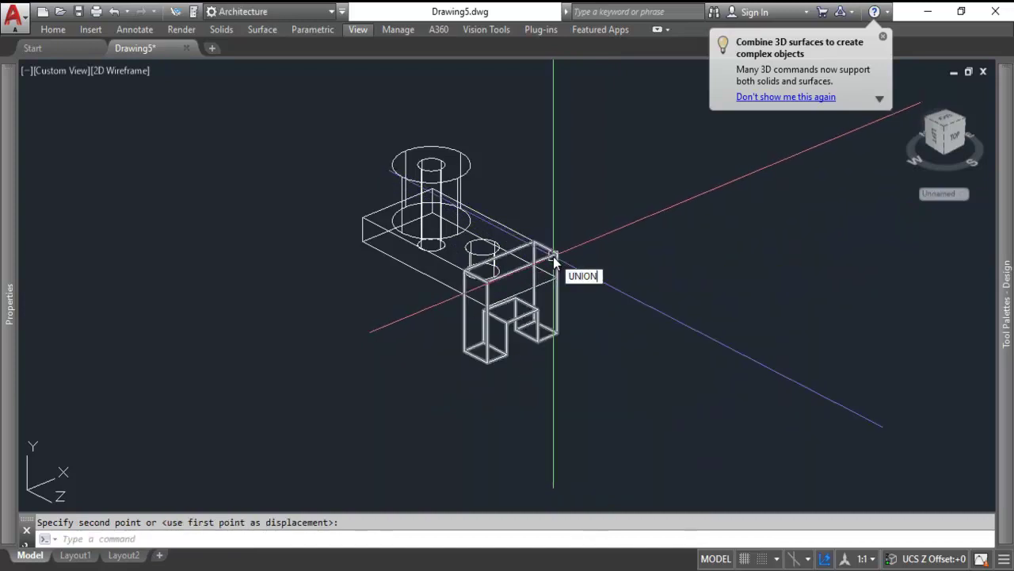
Union the leg and the base block into one solid
{"action": "type", "text": "UNION"}
{"action": "key", "text": "Return"}
{"action": "left_click", "coordinate": [565, 237]}
{"action": "left_click", "coordinate": [549, 268]}
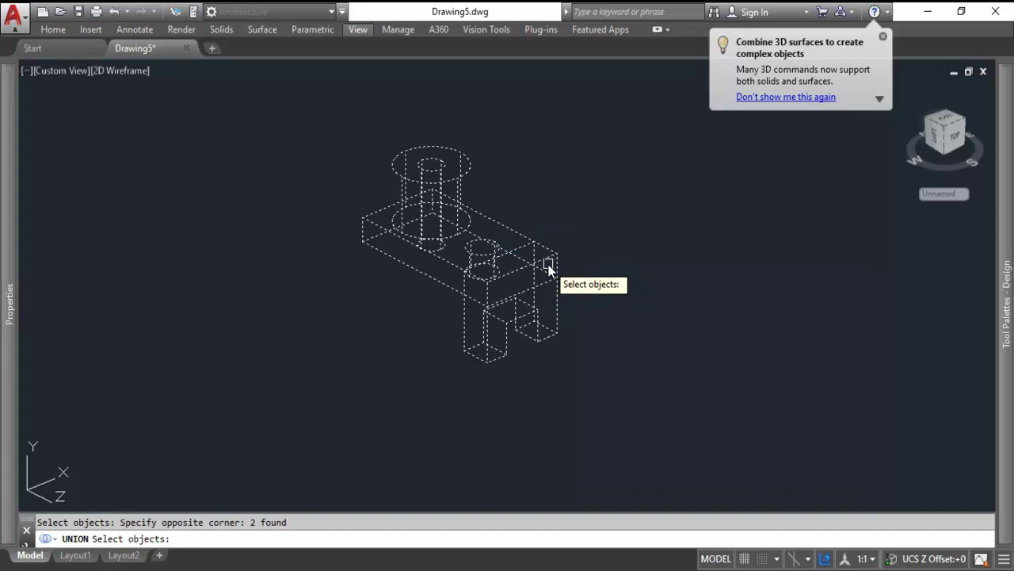
{"action": "key", "text": "Return"}
Close the 'Combine 3D surfaces' notification balloon
{"action": "scroll", "coordinate": [475, 235], "scroll_direction": "up", "scroll_amount": 3}
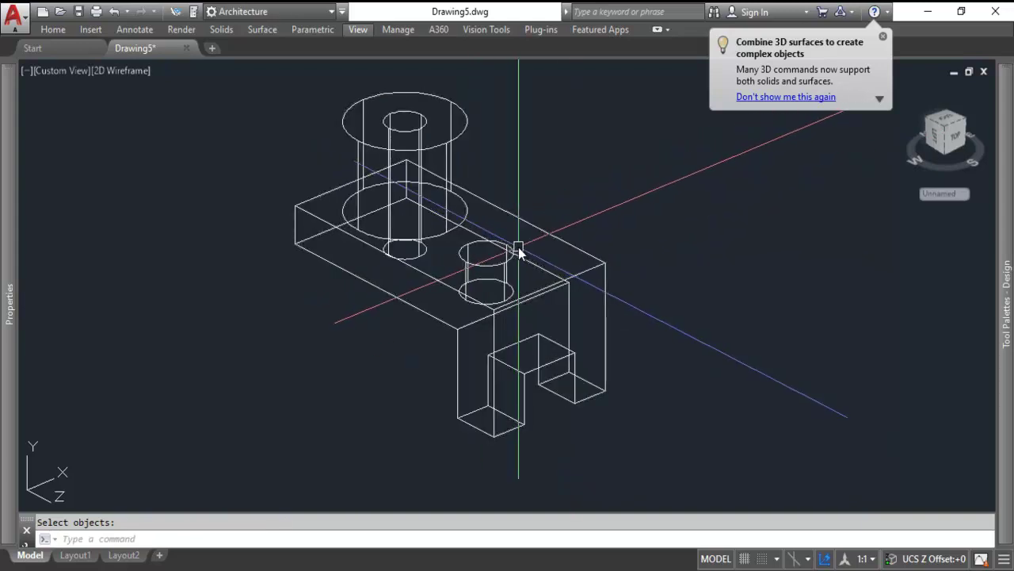
{"action": "middle_click_drag", "start_coordinate": [519, 252], "coordinate": [533, 285]}
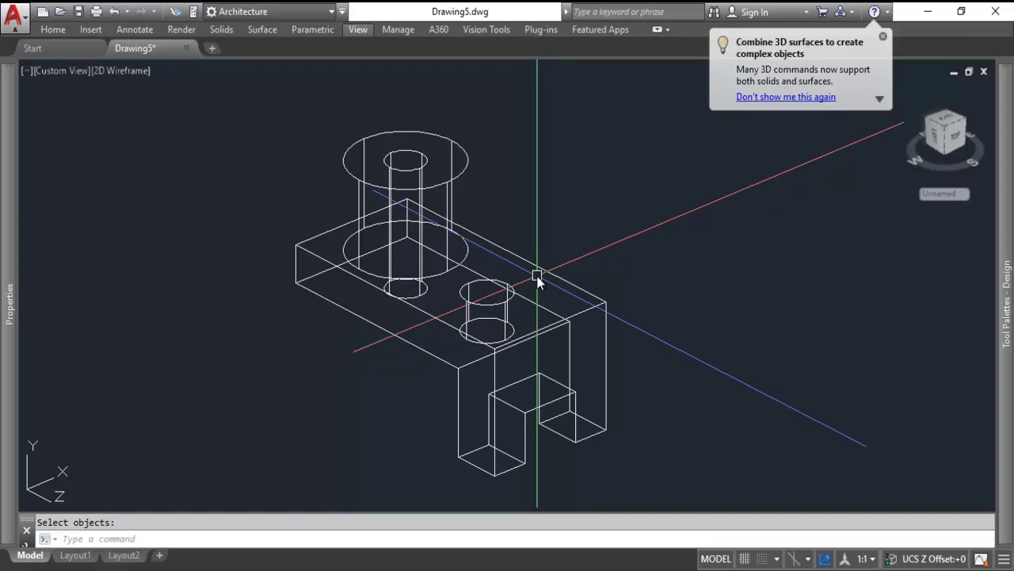
{"action": "scroll", "coordinate": [537, 279], "scroll_direction": "down", "scroll_amount": 5}
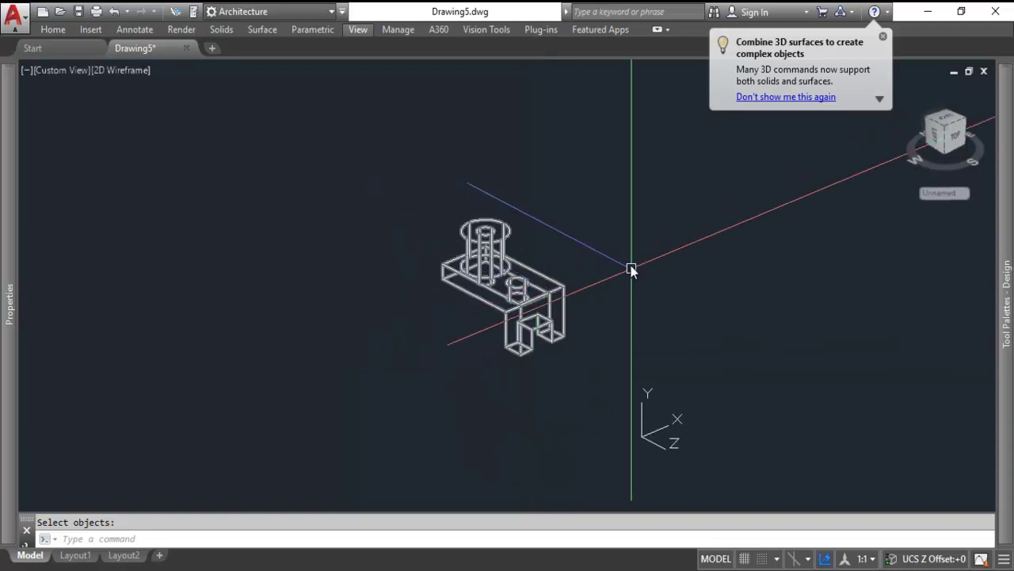
{"action": "scroll", "coordinate": [499, 297], "scroll_direction": "up", "scroll_amount": 2}
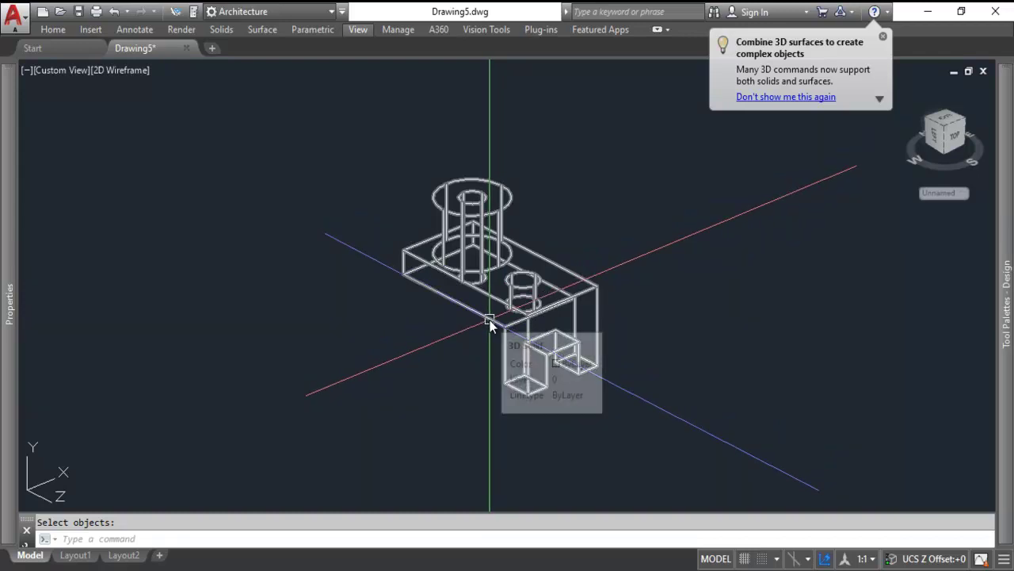
{"action": "left_click", "coordinate": [883, 37]}
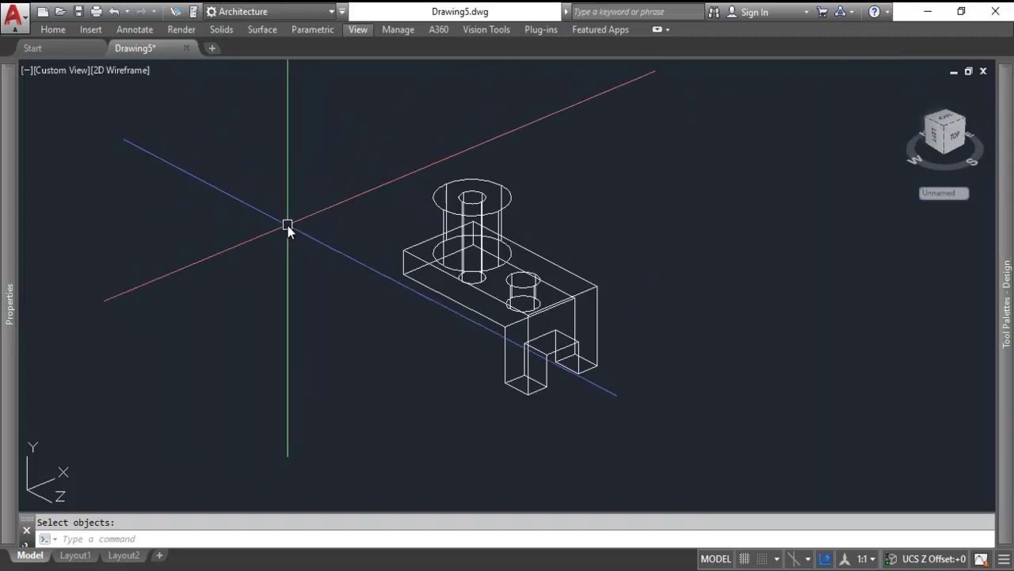
Apply the Hidden visual style to the bracket
{"action": "left_click", "coordinate": [361, 30]}
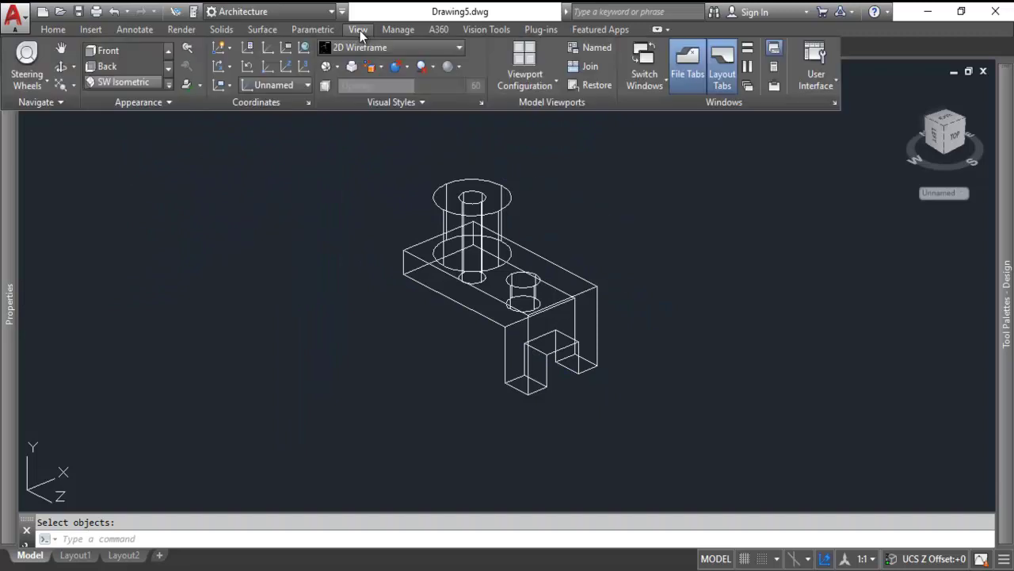
{"action": "left_click", "coordinate": [460, 50]}
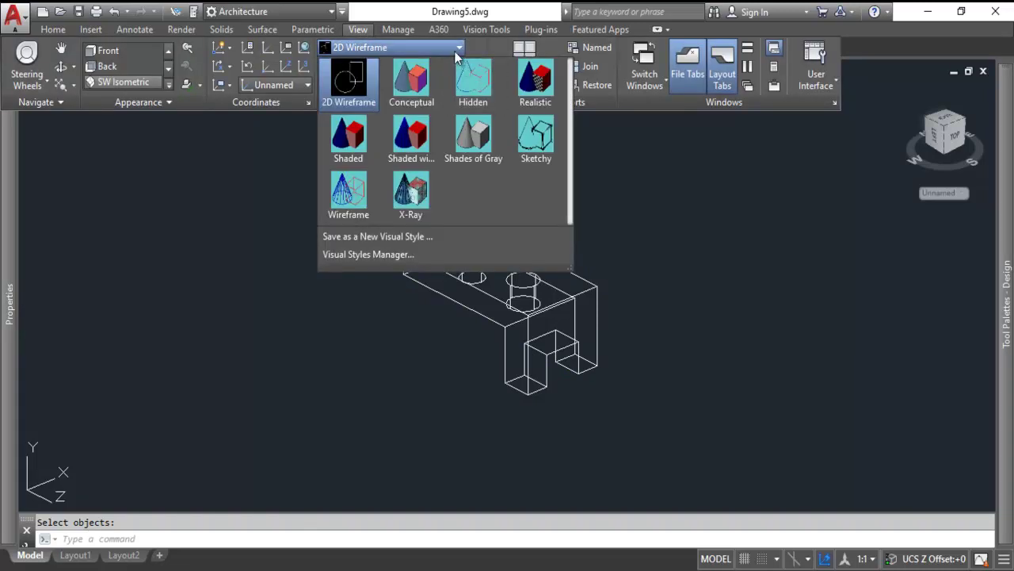
{"action": "left_click", "coordinate": [473, 83]}
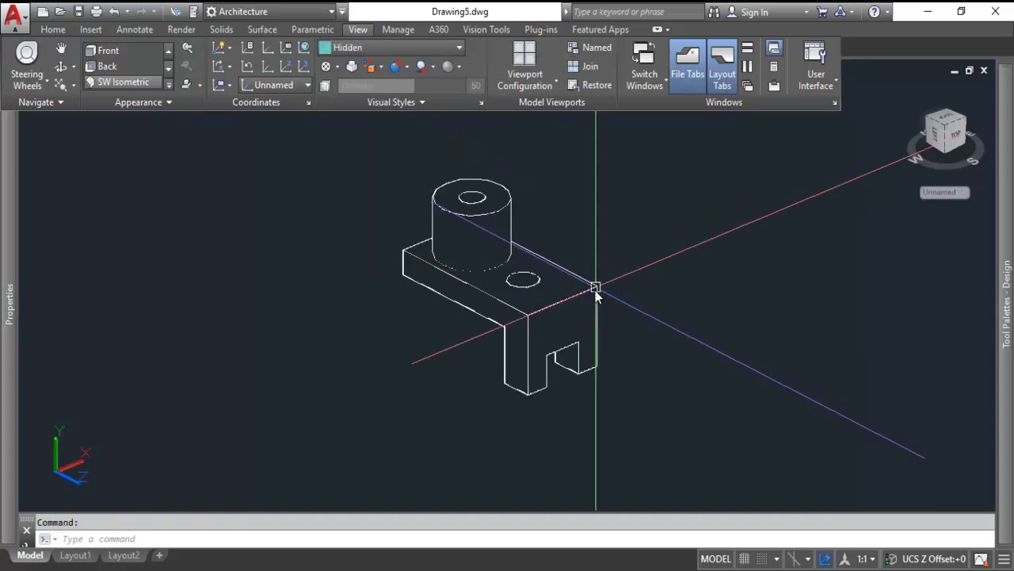
{"action": "scroll", "coordinate": [595, 291], "scroll_direction": "up", "scroll_amount": 3}
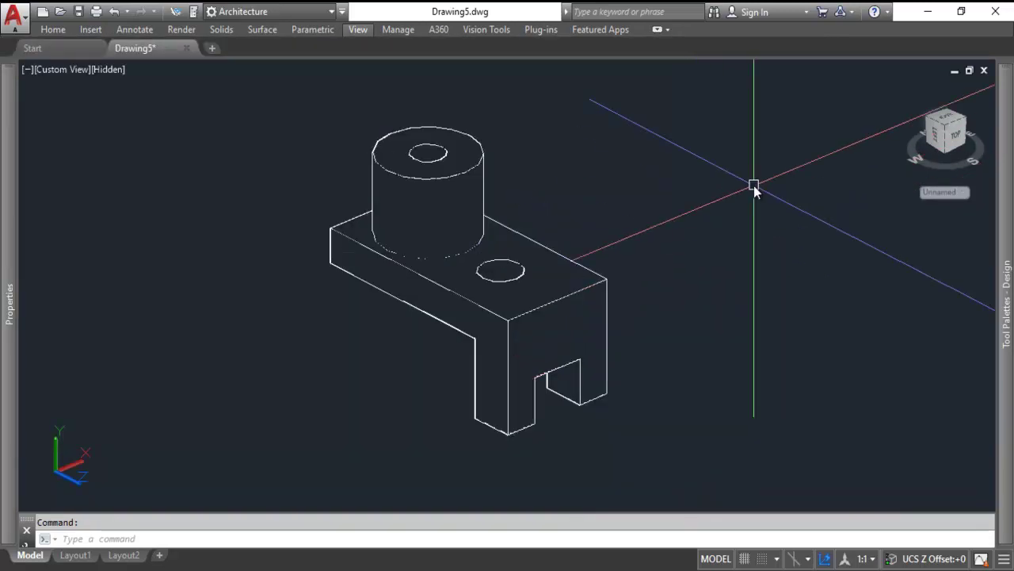
Shade the bracket in Shades of Gray and switch to the Layout1 sheet
{"action": "left_click", "coordinate": [357, 29]}
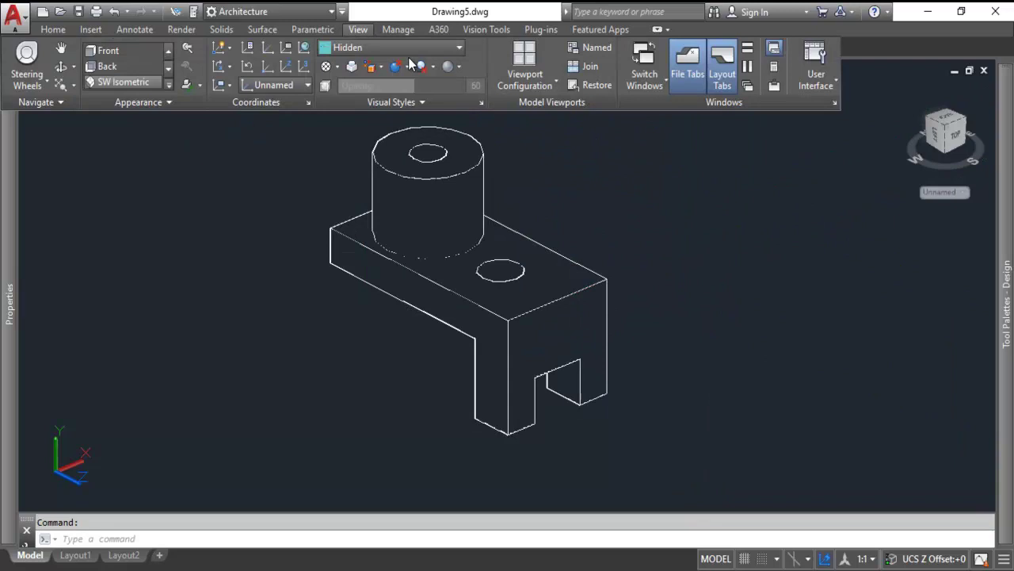
{"action": "left_click", "coordinate": [409, 46]}
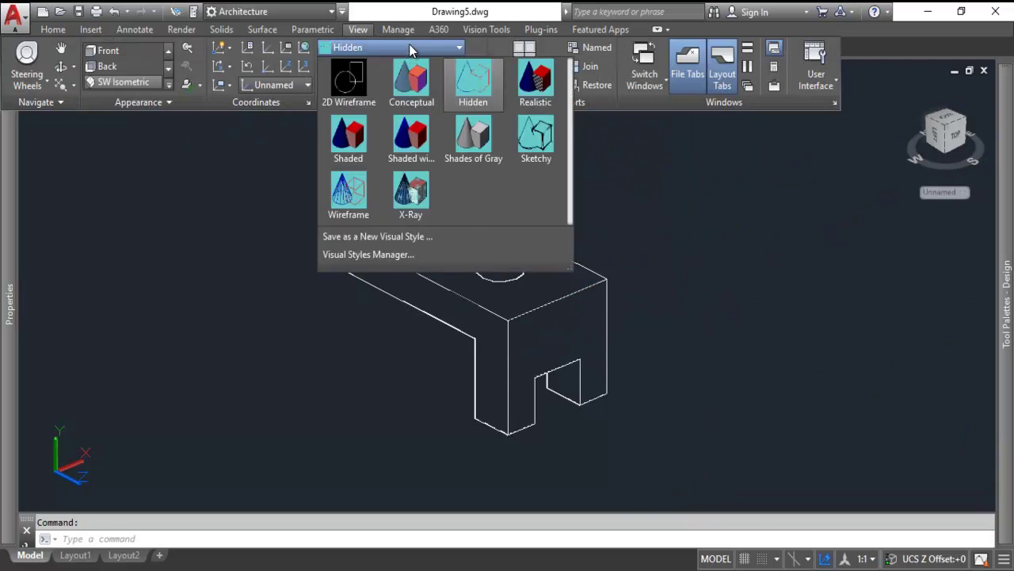
{"action": "left_click", "coordinate": [473, 137]}
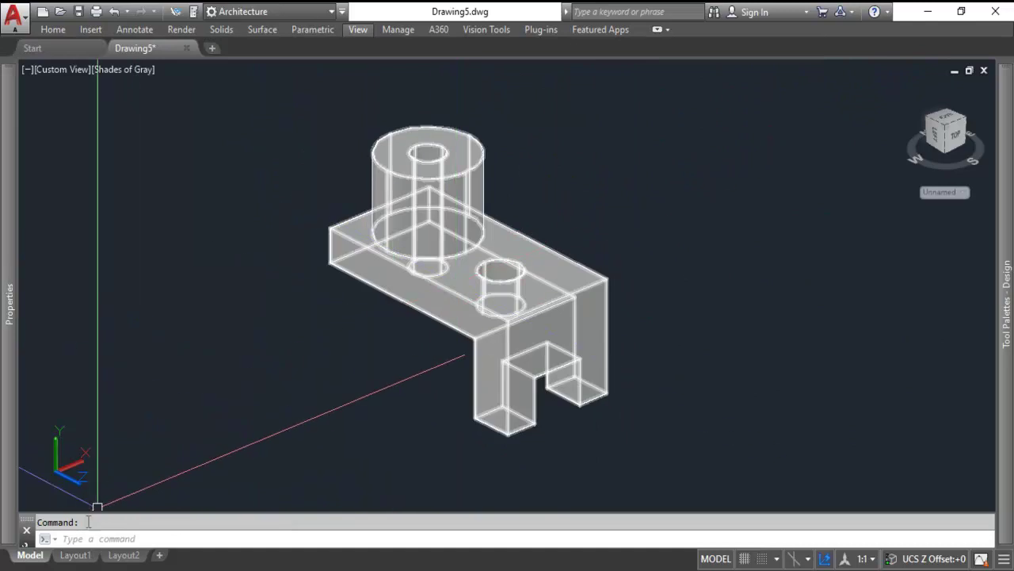
{"action": "left_click", "coordinate": [76, 555]}
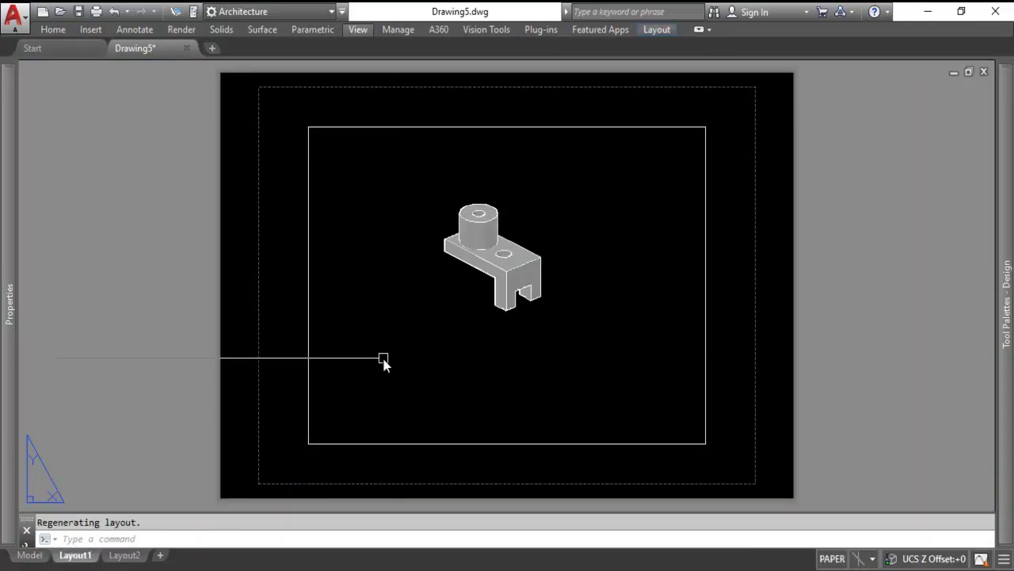
Stretch the viewport's left and bottom edges inward
{"action": "type", "text": "s"}
{"action": "key", "text": "Return"}
{"action": "left_click", "coordinate": [349, 424]}
{"action": "left_click", "coordinate": [306, 458]}
{"action": "key", "text": "Return"}
{"action": "left_click", "coordinate": [383, 432]}
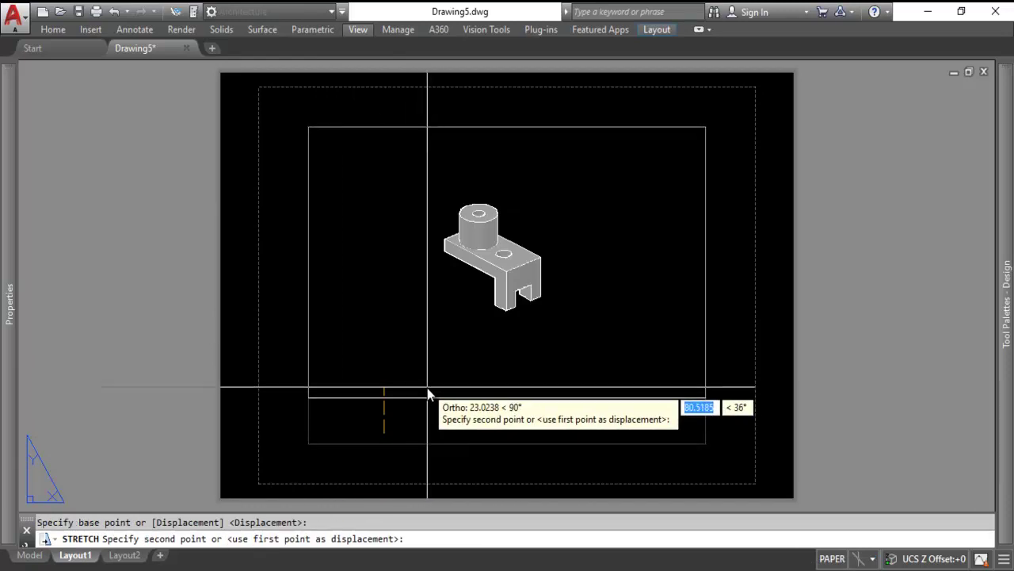
{"action": "key", "text": "F8"}
{"action": "left_click", "coordinate": [498, 342]}
{"action": "key", "text": "Escape"}
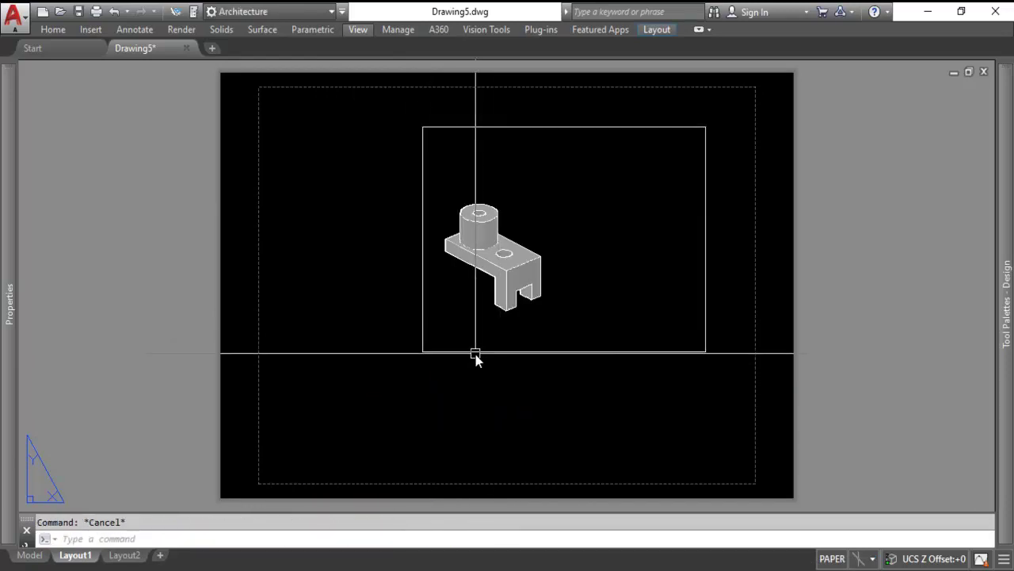
Shrink the viewport to quarter size and fit it into the sheet's upper-right quarter
{"action": "left_click", "coordinate": [473, 353]}
{"action": "left_click", "coordinate": [422, 351]}
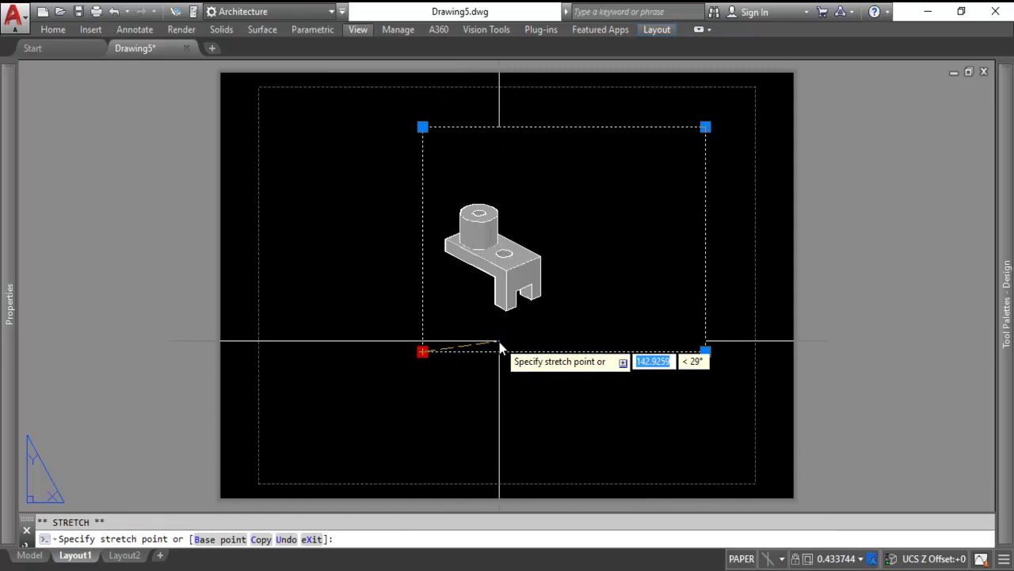
{"action": "left_click", "coordinate": [502, 340]}
{"action": "key", "text": "Escape"}
{"action": "type", "text": "m"}
{"action": "key", "text": "Return"}
{"action": "left_click", "coordinate": [587, 401]}
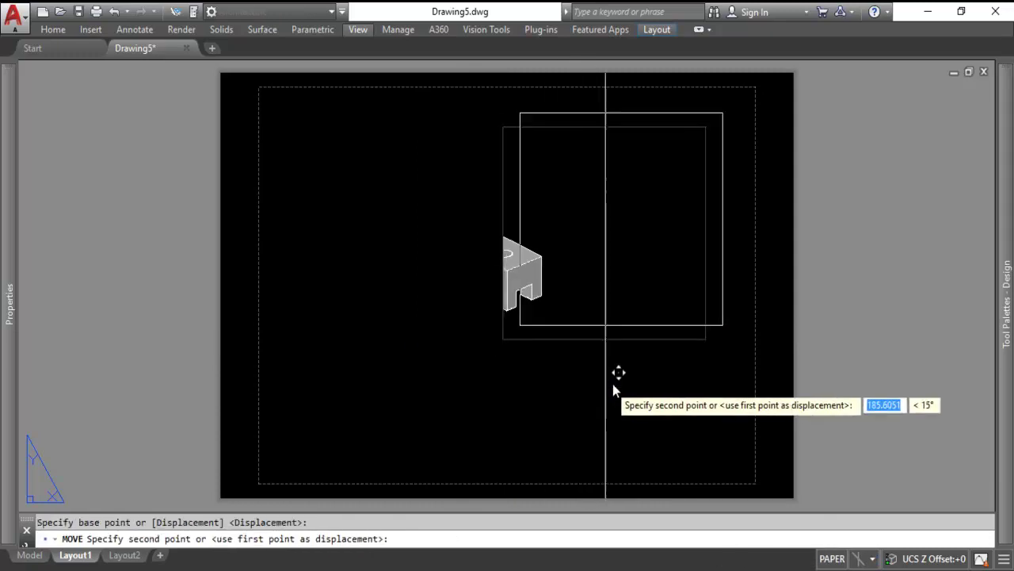
{"action": "left_click", "coordinate": [631, 370]}
{"action": "left_click", "coordinate": [623, 305]}
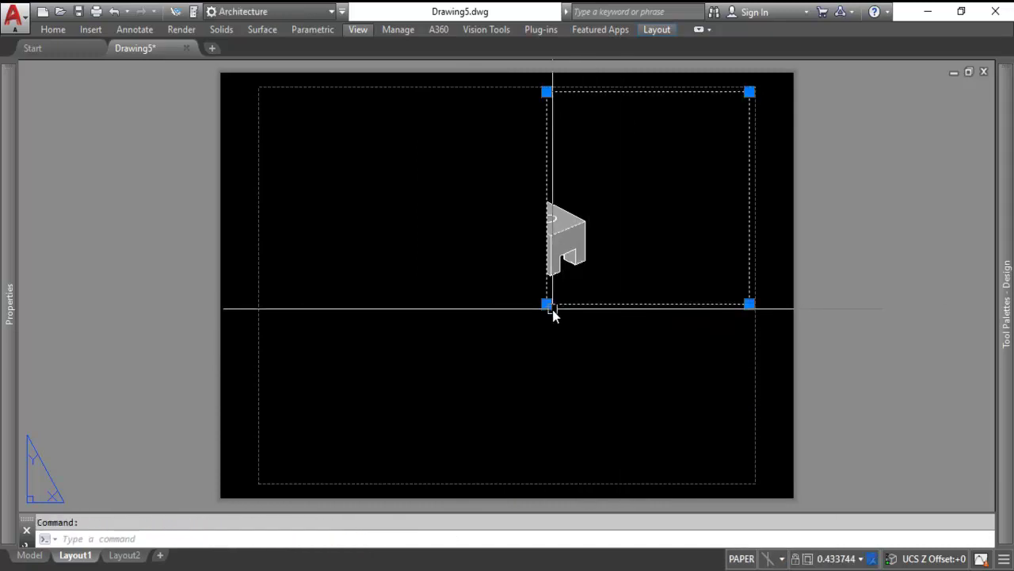
{"action": "left_click", "coordinate": [546, 304]}
{"action": "left_click", "coordinate": [513, 282]}
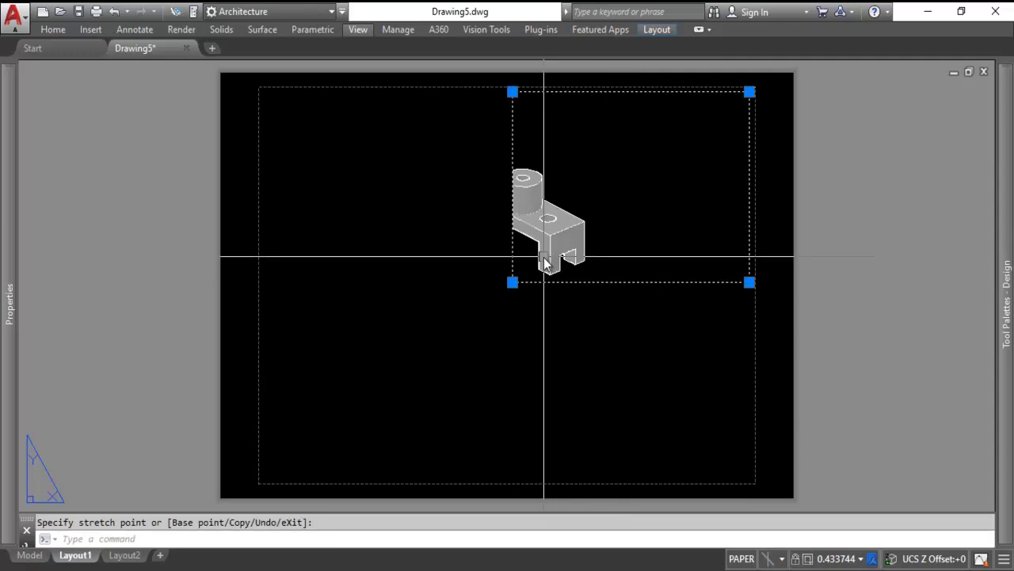
Copy the viewport into the lower-right, upper-left and lower-left quarters
{"action": "type", "text": "c"}
{"action": "key", "text": "Return"}
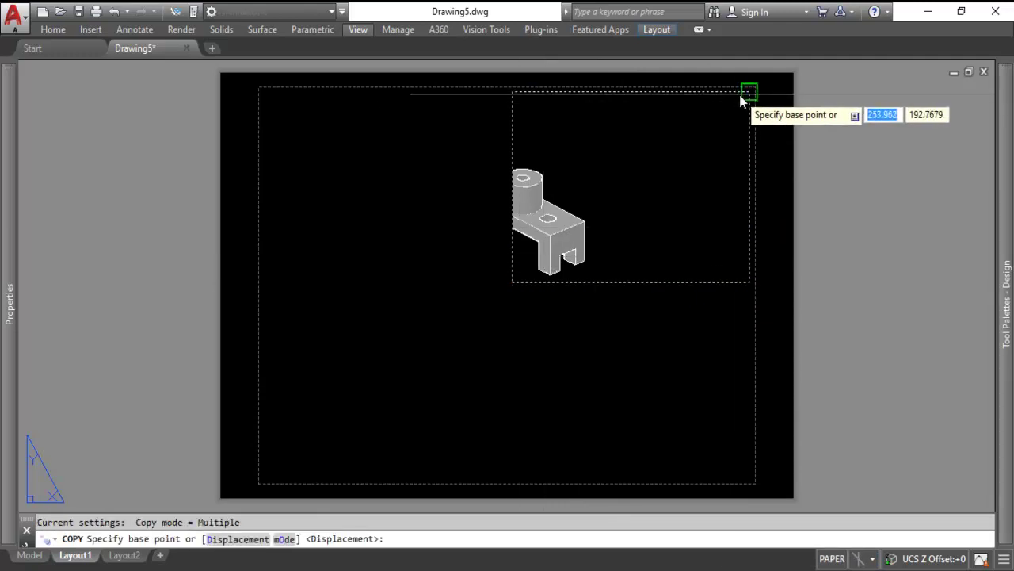
{"action": "left_click", "coordinate": [750, 92]}
{"action": "left_click", "coordinate": [747, 281]}
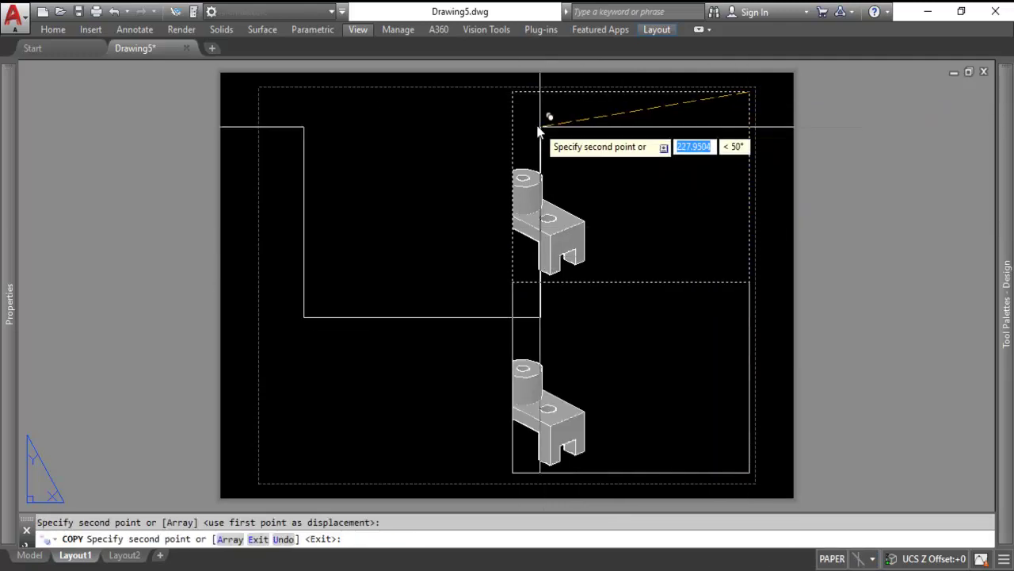
{"action": "left_click", "coordinate": [512, 92]}
{"action": "left_click", "coordinate": [513, 281]}
{"action": "key", "text": "Escape"}
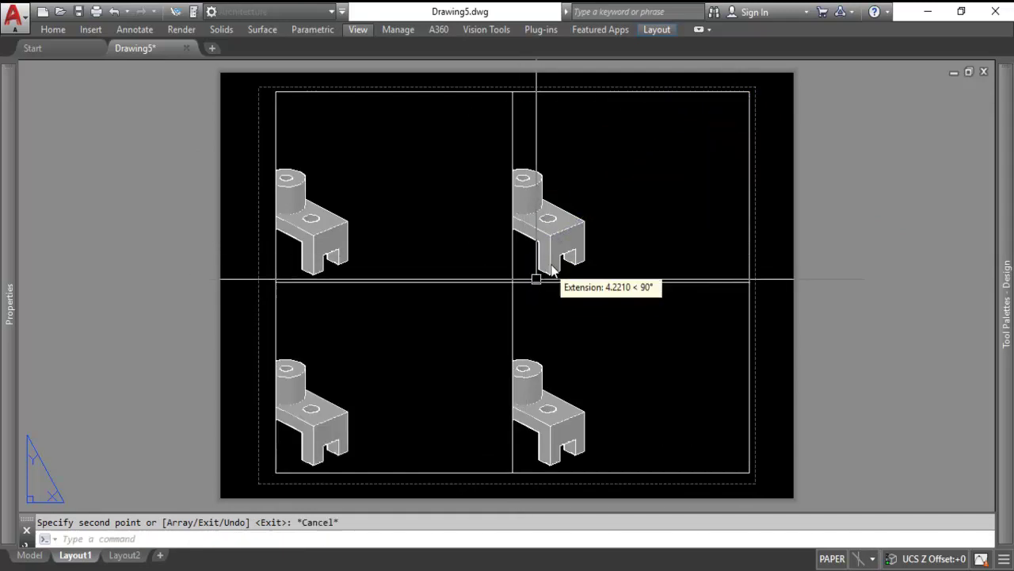
Zoom the top-right viewport to the bracket's extents and set its scale to 1:2
{"action": "double_click", "coordinate": [640, 173]}
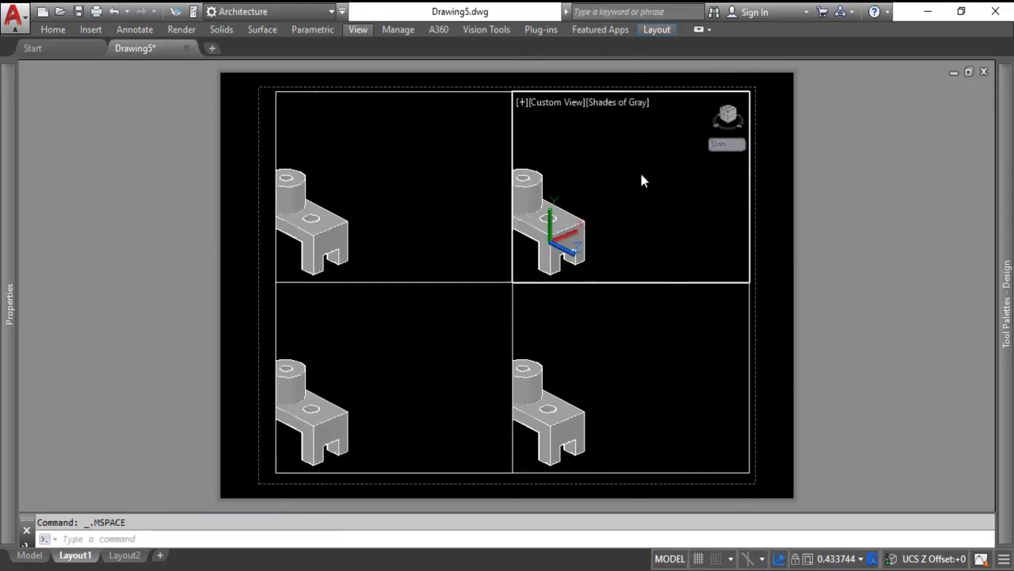
{"action": "middle_click", "coordinate": [639, 169]}
{"action": "middle_click", "coordinate": [639, 170]}
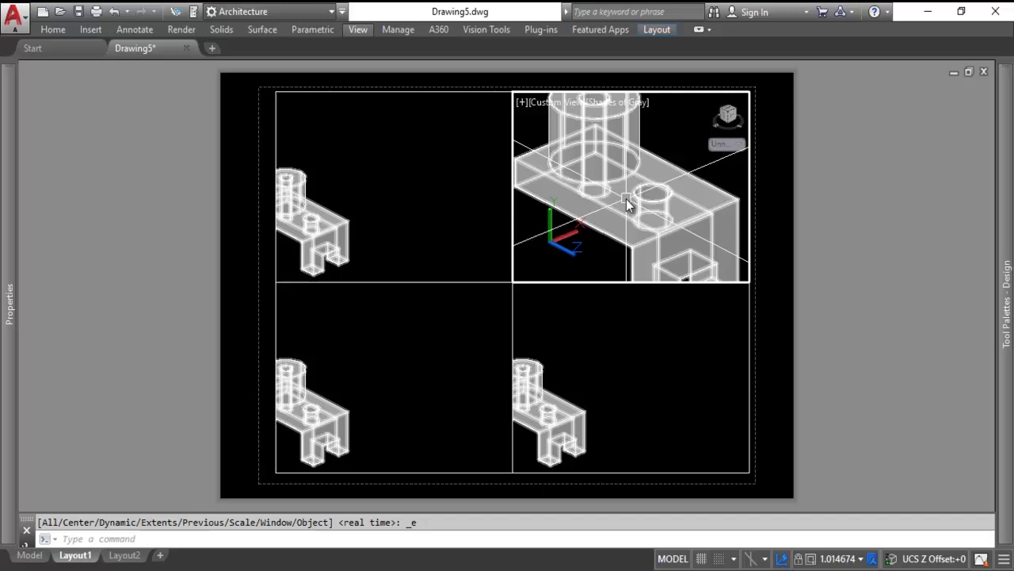
{"action": "left_click", "coordinate": [865, 559]}
{"action": "left_click", "coordinate": [837, 199]}
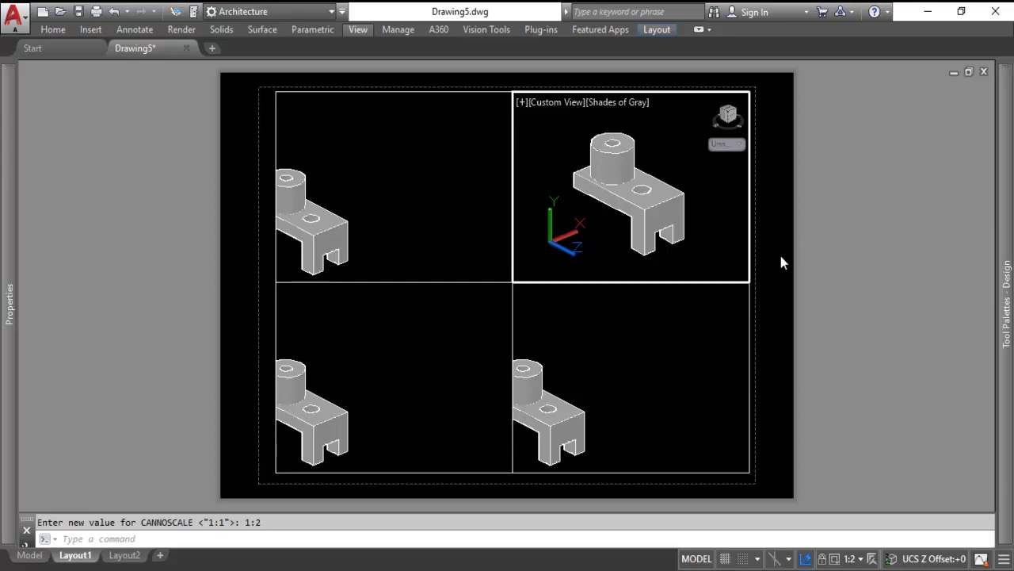
{"action": "double_click", "coordinate": [799, 267]}
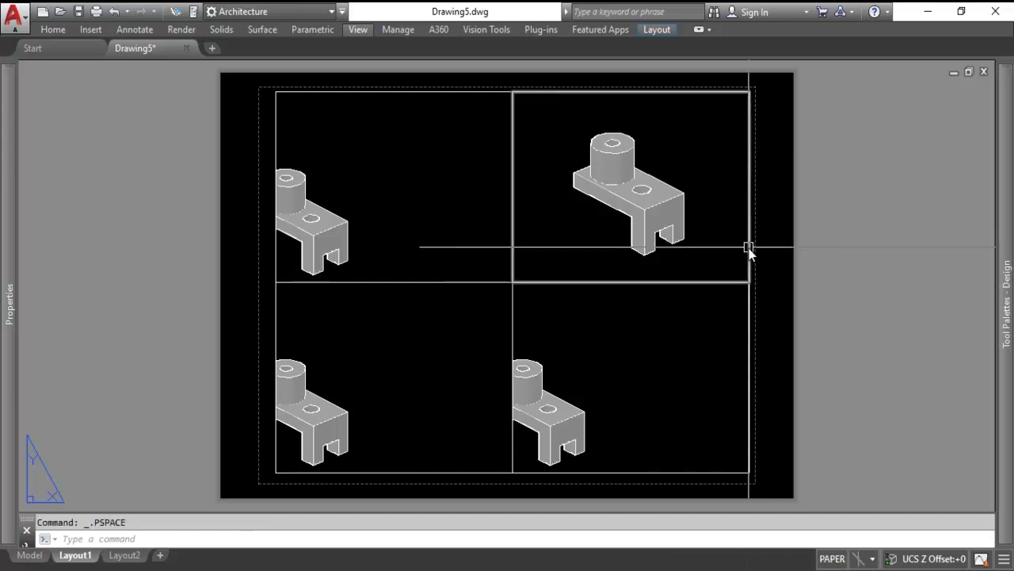
{"action": "left_click", "coordinate": [749, 238]}
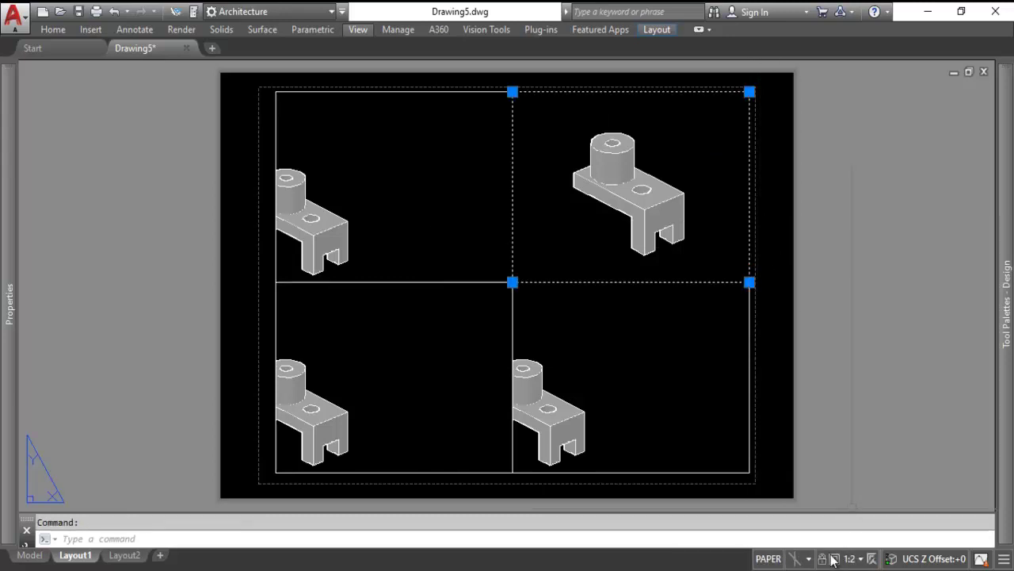
{"action": "key", "text": "Escape"}
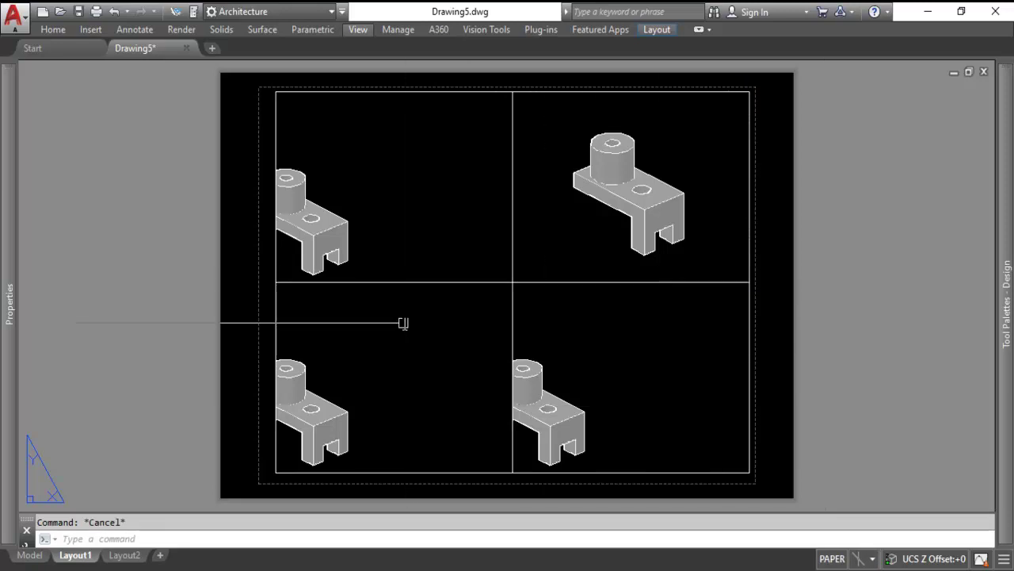
Turn the lower-left viewport into a Left view rotated so the bracket lies horizontally
{"action": "double_click", "coordinate": [385, 381]}
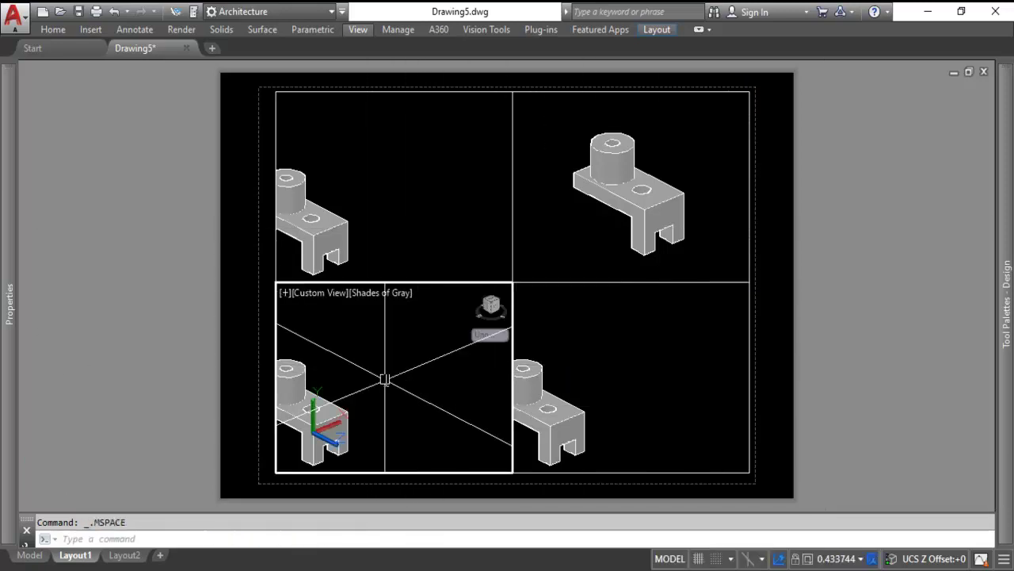
{"action": "middle_click_drag", "start_coordinate": [357, 385], "coordinate": [441, 344]}
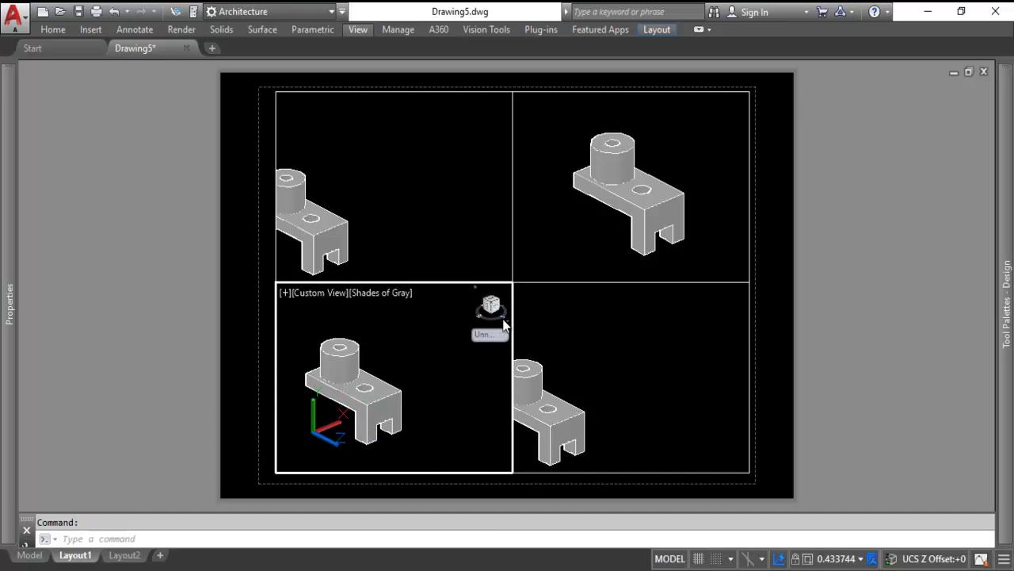
{"action": "left_click", "coordinate": [495, 309]}
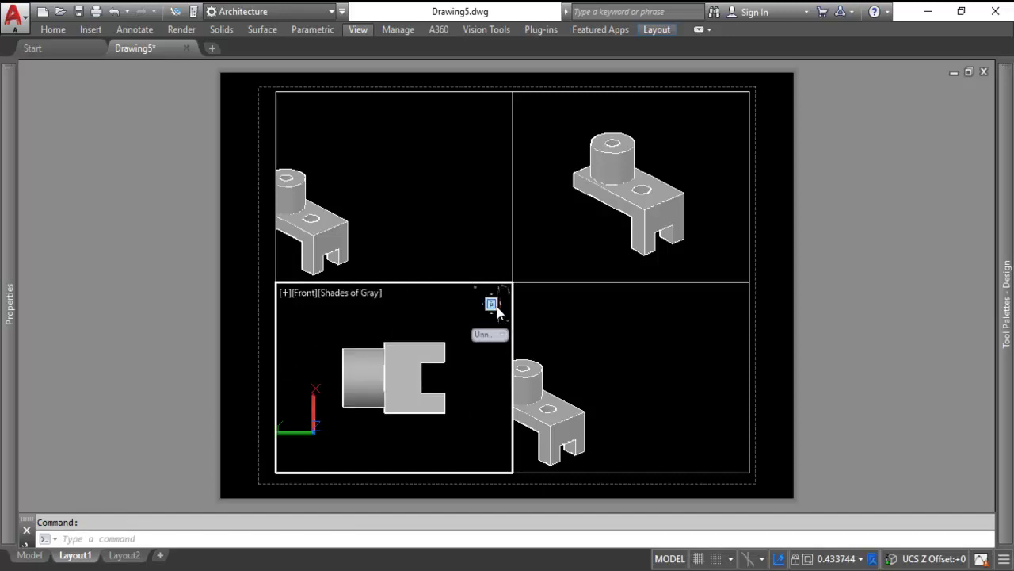
{"action": "left_click", "coordinate": [507, 288]}
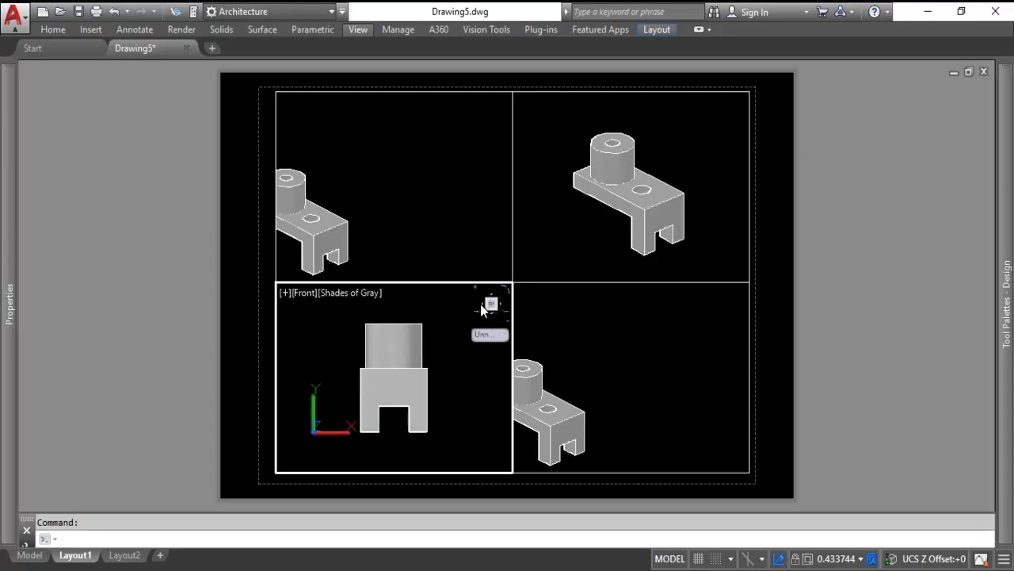
{"action": "left_click", "coordinate": [481, 309]}
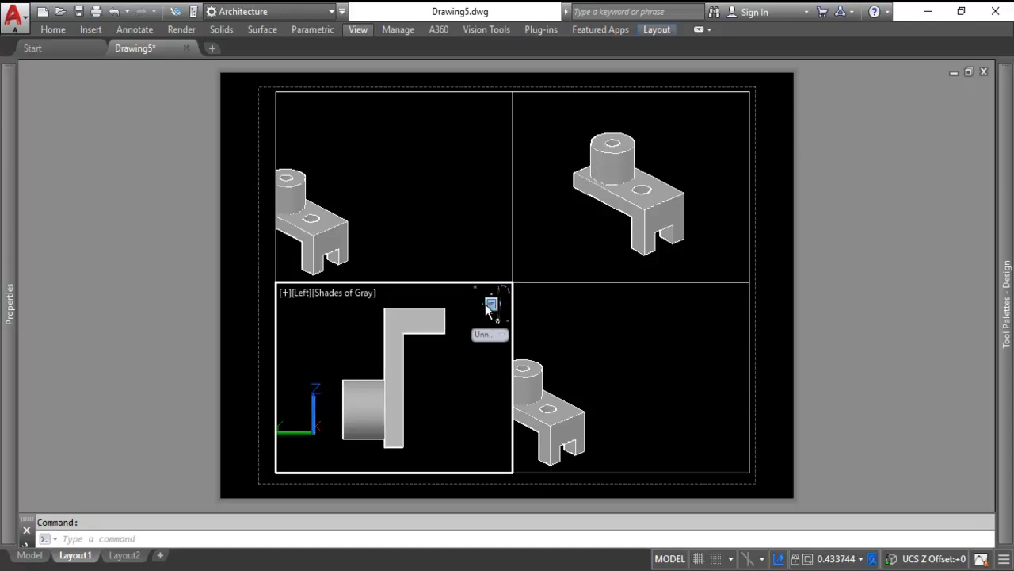
{"action": "left_click", "coordinate": [509, 295]}
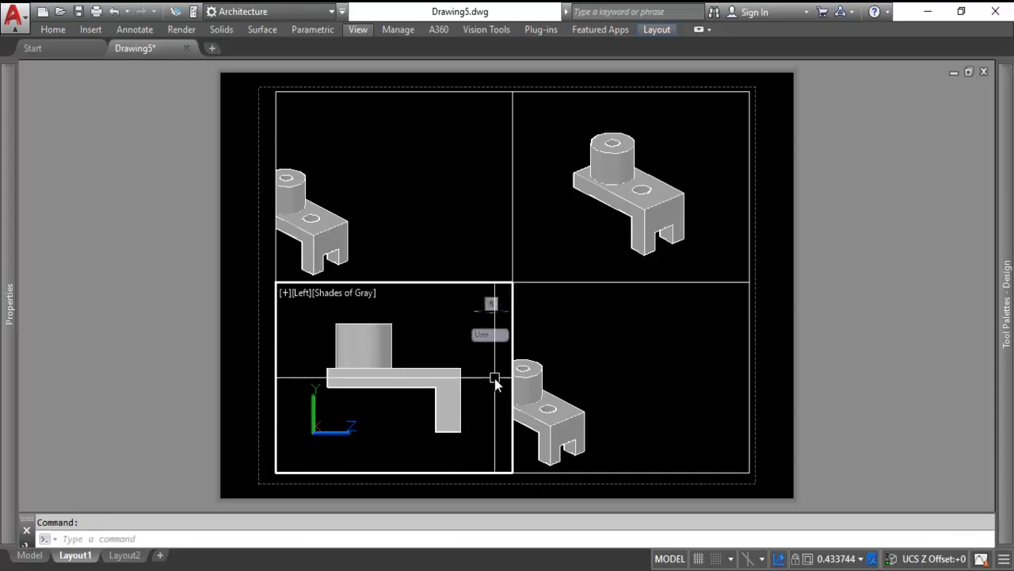
Set the lower-right viewport to an upright Front view
{"action": "left_click", "coordinate": [604, 374]}
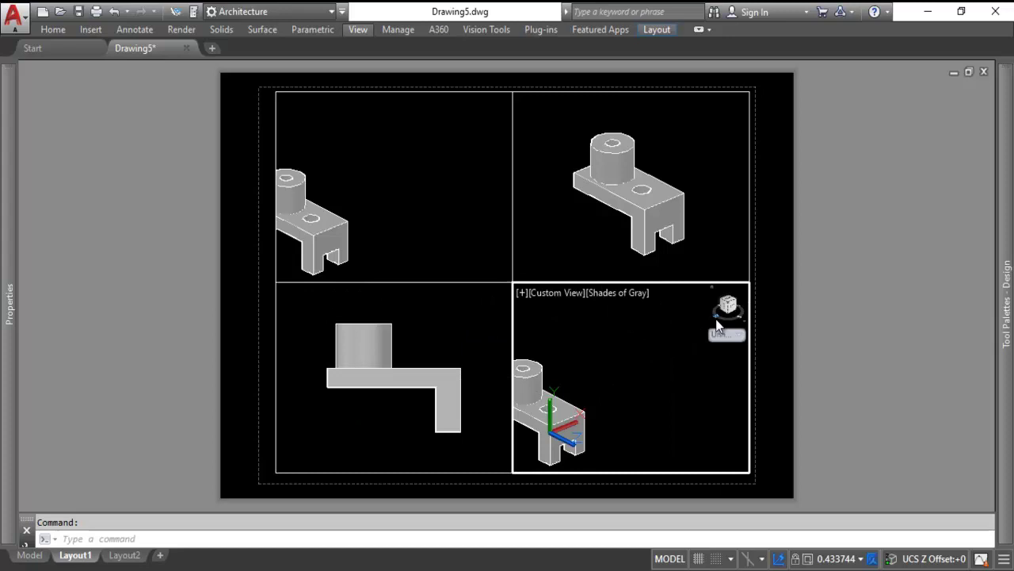
{"action": "left_click", "coordinate": [733, 308]}
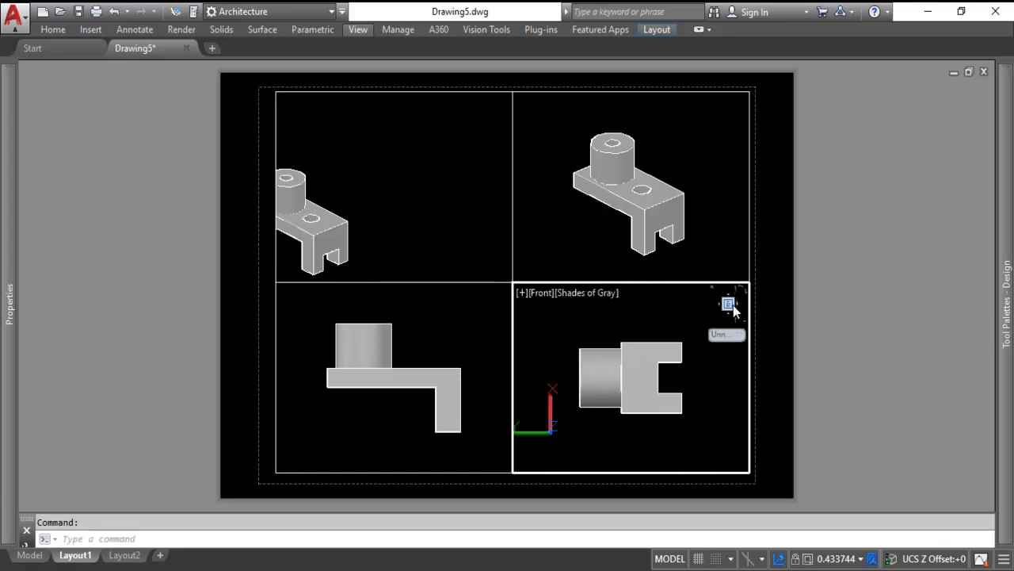
{"action": "left_click", "coordinate": [746, 295]}
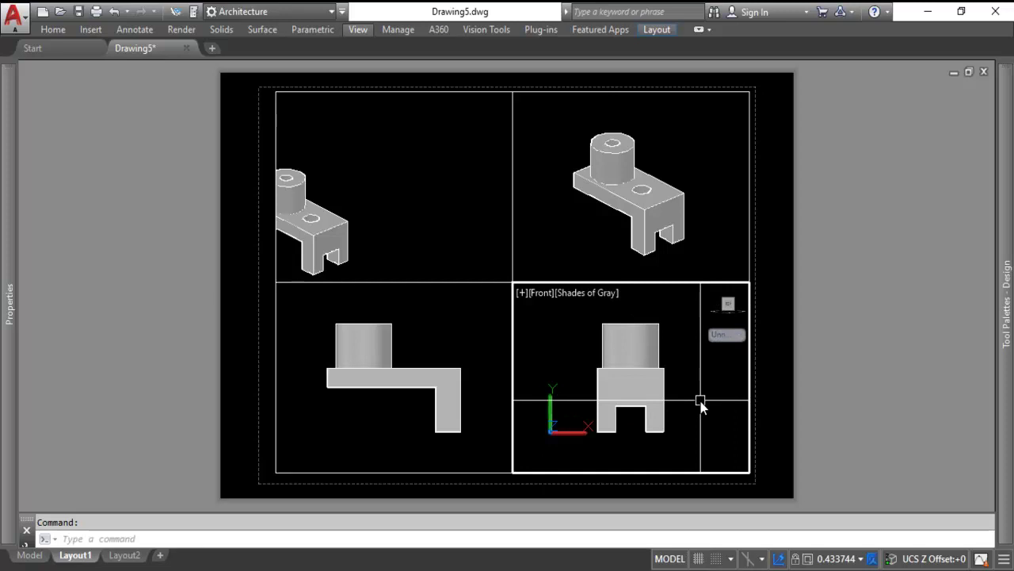
Set the upper-left viewport to a Top view rotated until the plate lies horizontally
{"action": "left_click", "coordinate": [349, 194]}
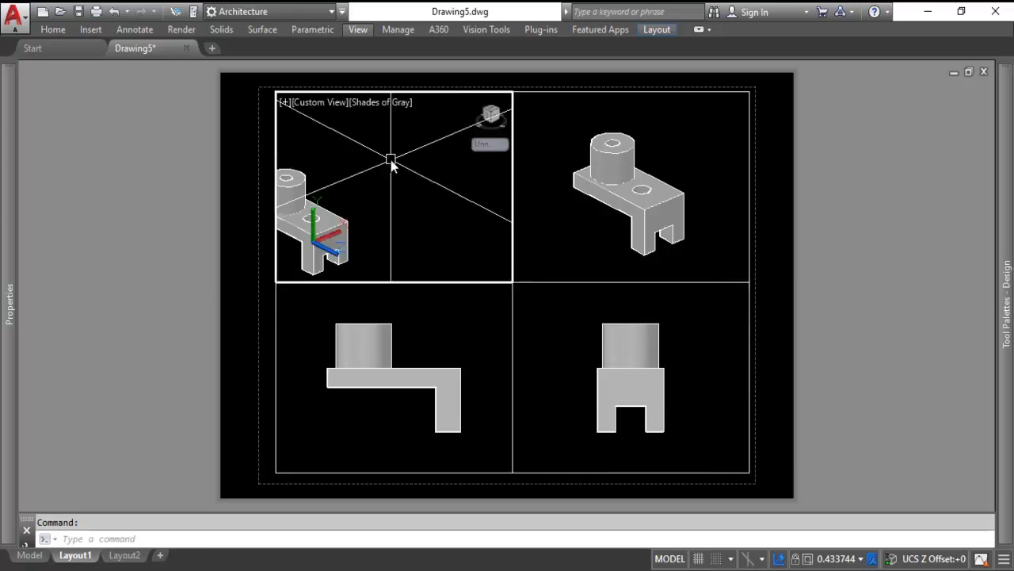
{"action": "left_click", "coordinate": [491, 111]}
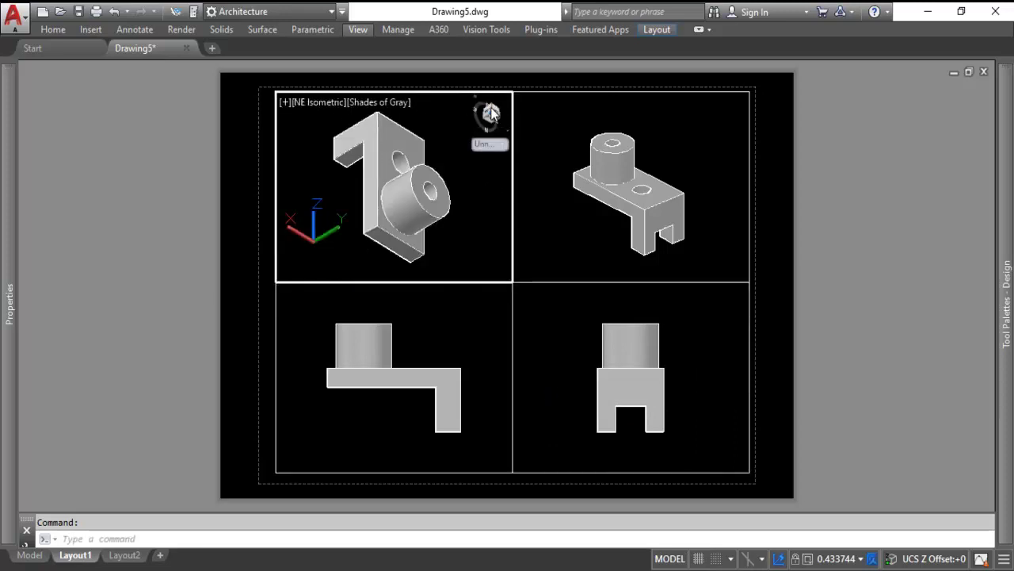
{"action": "left_click", "coordinate": [495, 109]}
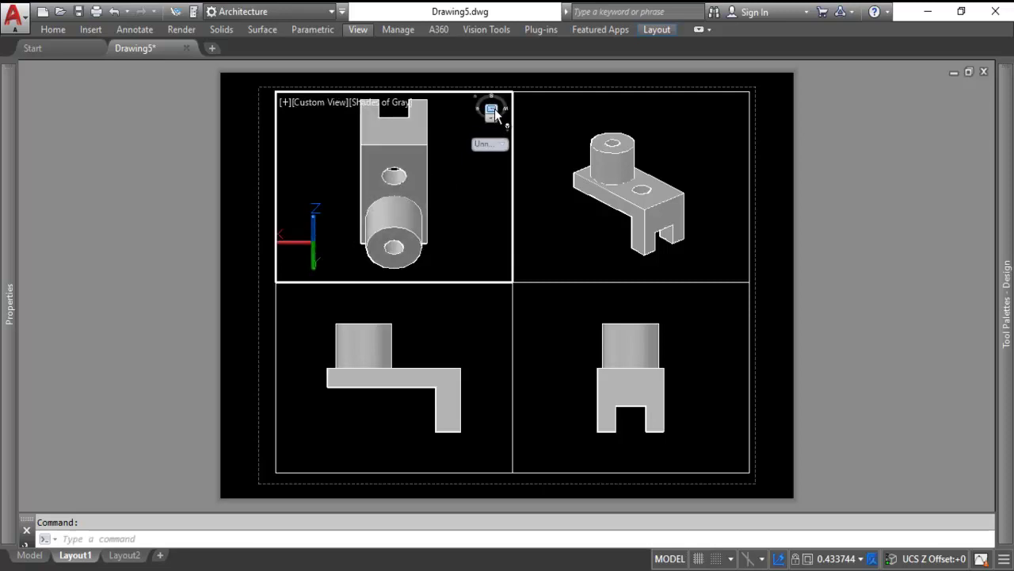
{"action": "left_click", "coordinate": [492, 112]}
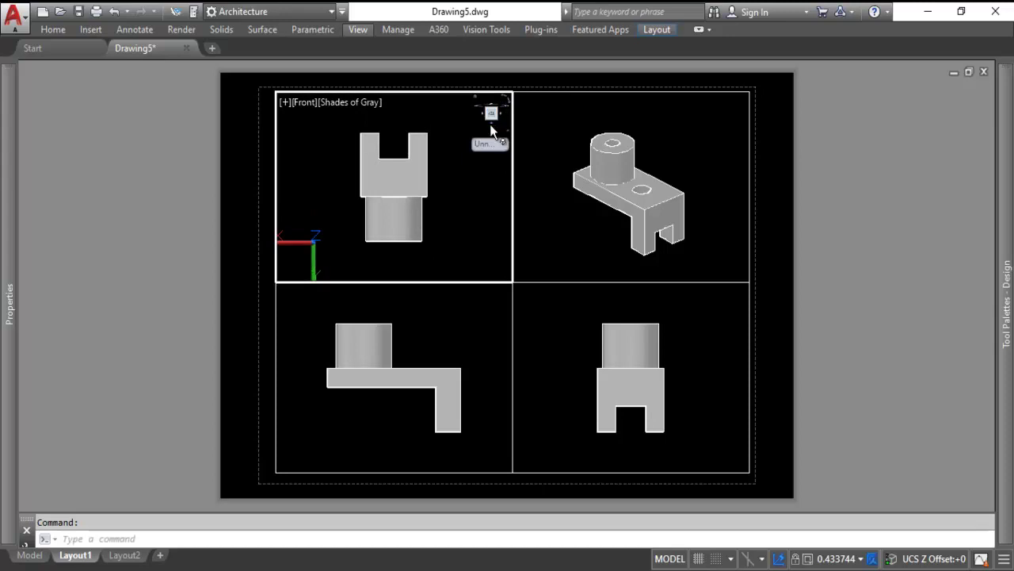
{"action": "left_click", "coordinate": [491, 123]}
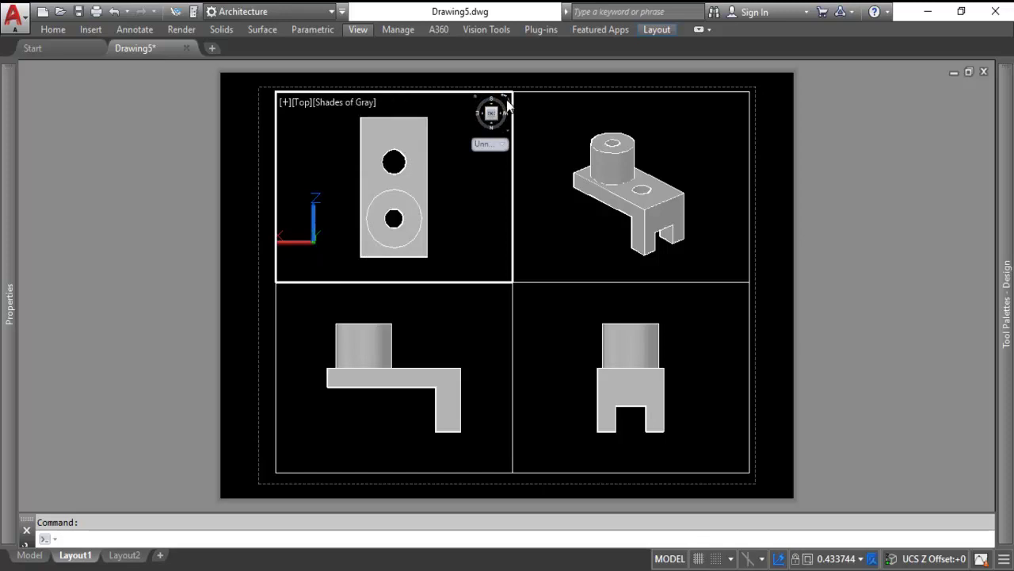
{"action": "left_click", "coordinate": [506, 99]}
{"action": "left_click", "coordinate": [507, 99]}
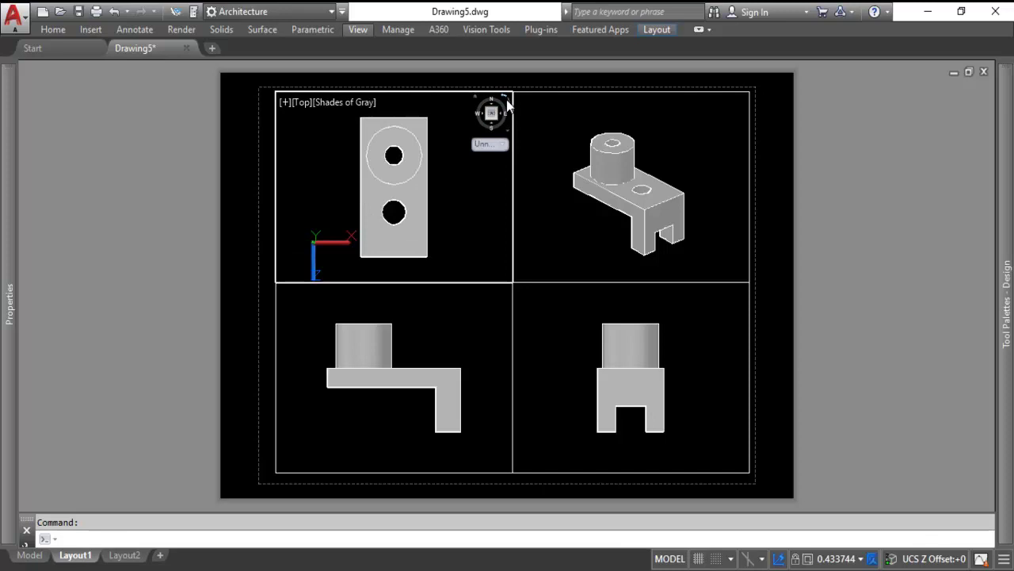
{"action": "left_click", "coordinate": [506, 100]}
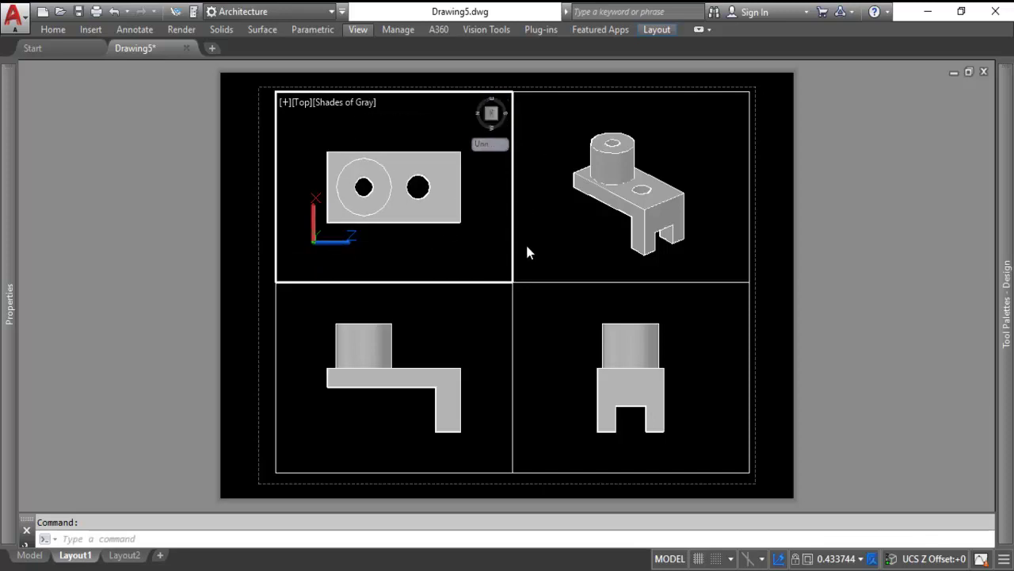
Select the top, left and front view viewports and set them to 1:2 scale
{"action": "double_click", "coordinate": [867, 286]}
{"action": "left_click", "coordinate": [507, 351]}
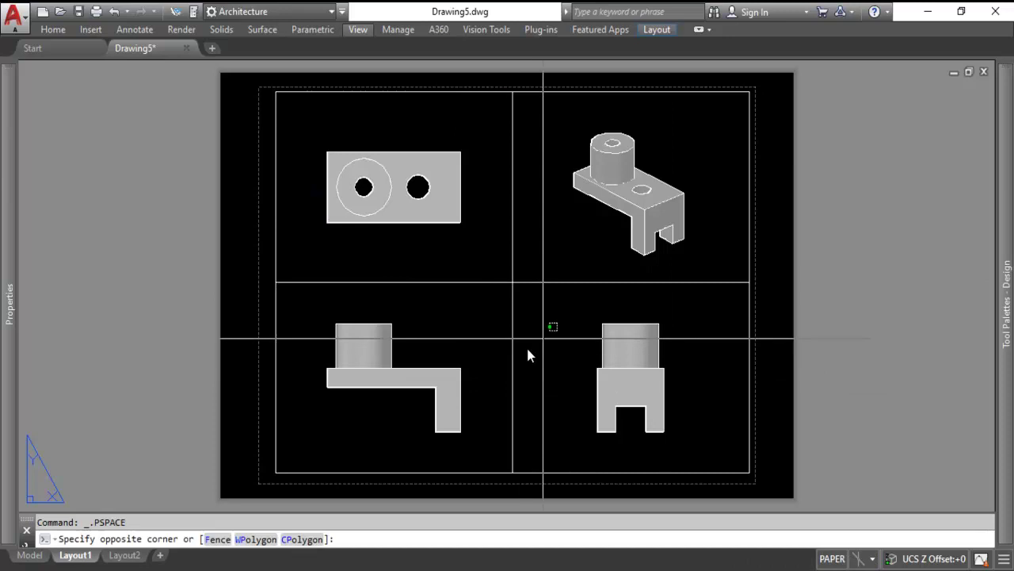
{"action": "left_click", "coordinate": [476, 324]}
{"action": "left_click", "coordinate": [480, 262]}
{"action": "left_click", "coordinate": [444, 307]}
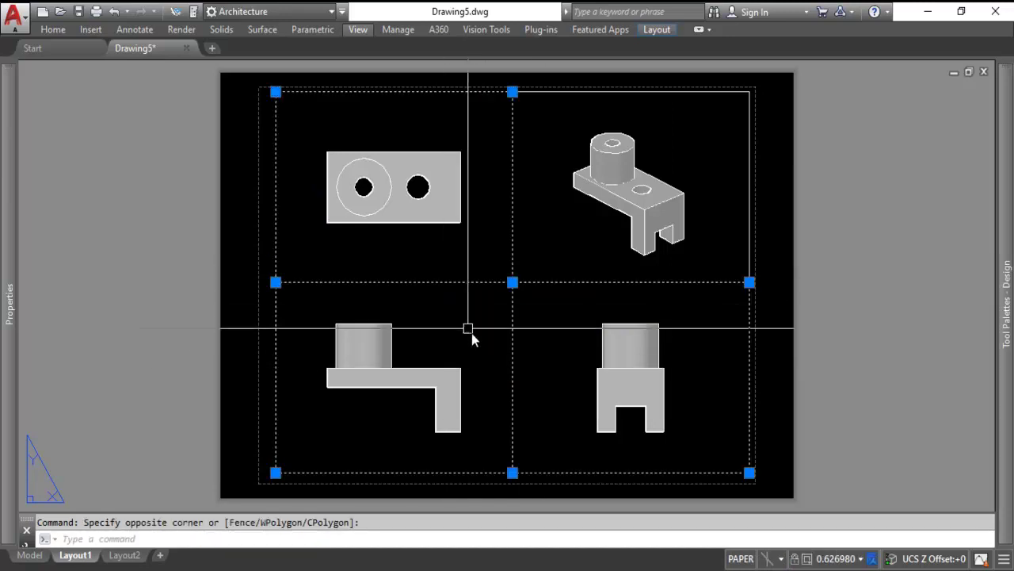
{"action": "left_click", "coordinate": [861, 559]}
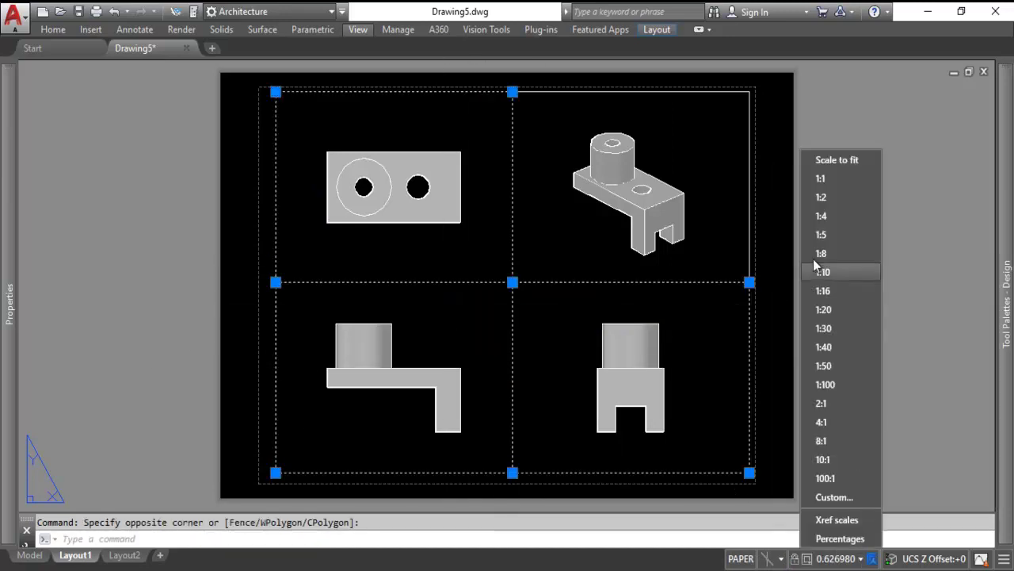
{"action": "left_click", "coordinate": [822, 197]}
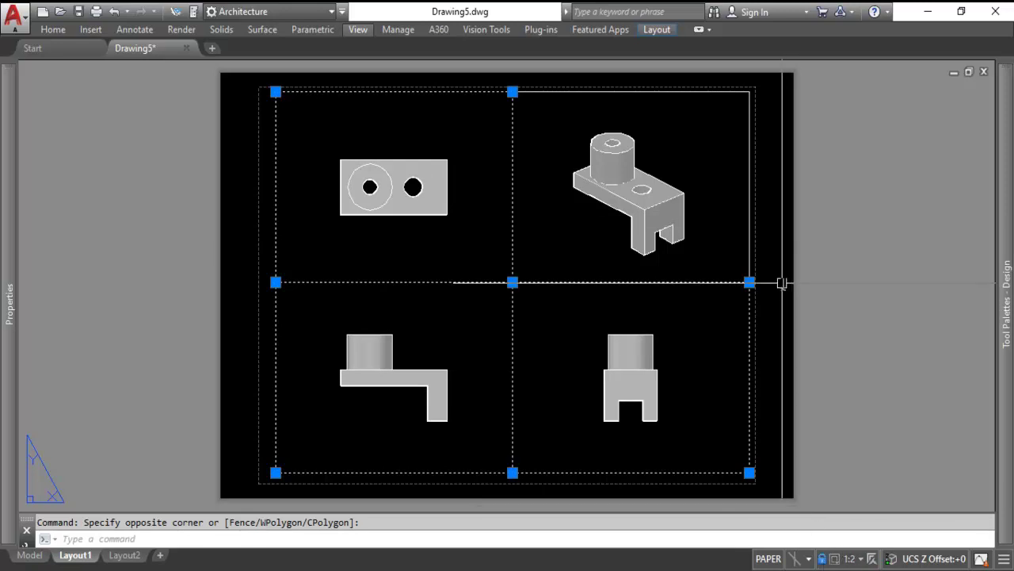
{"action": "key", "text": "Escape"}
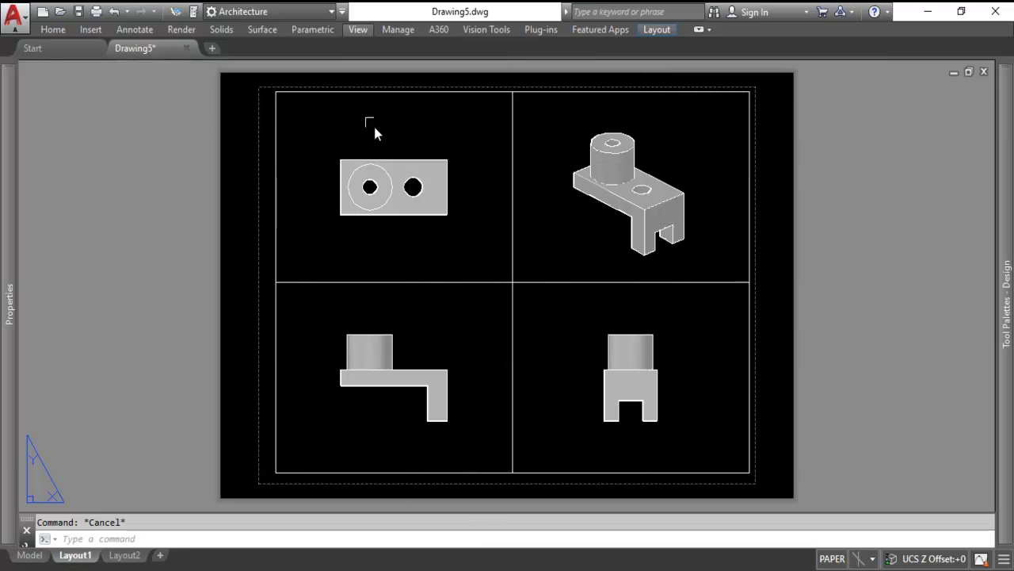
Choose Annotative from the Annotate tab's Dimension Style list, replacing ISO-25
{"action": "left_click", "coordinate": [139, 31]}
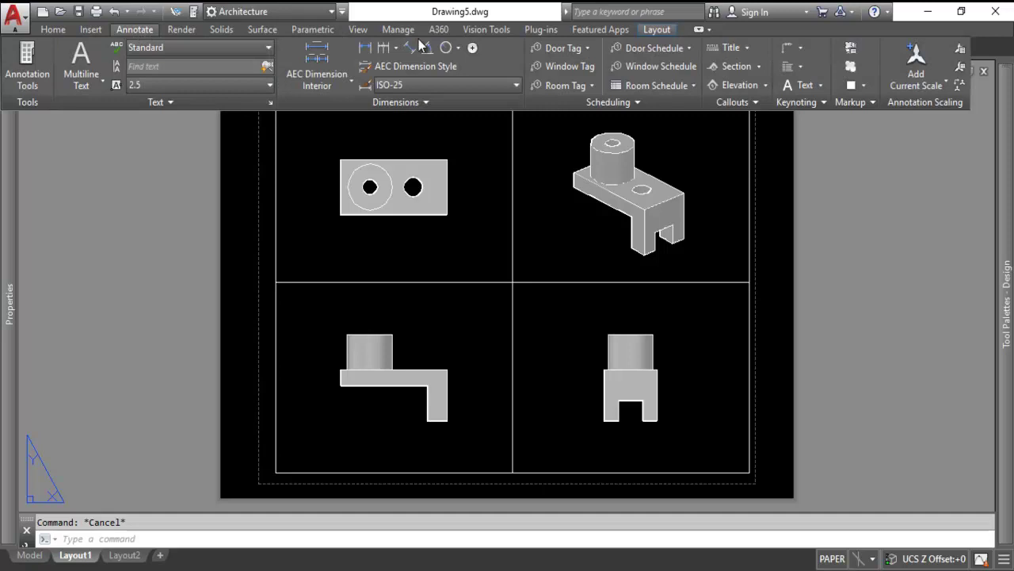
{"action": "left_click", "coordinate": [439, 88]}
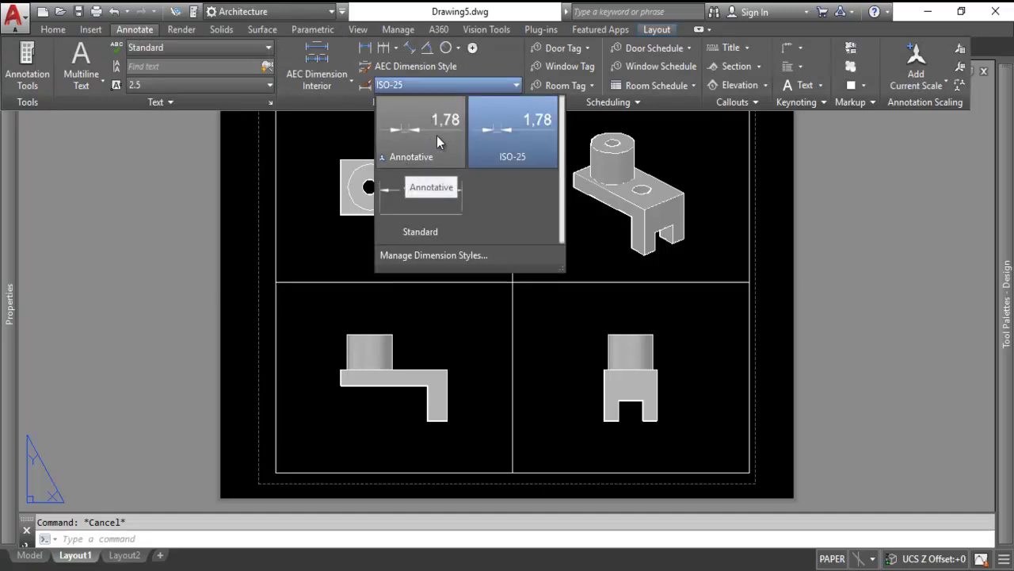
{"action": "left_click", "coordinate": [421, 124]}
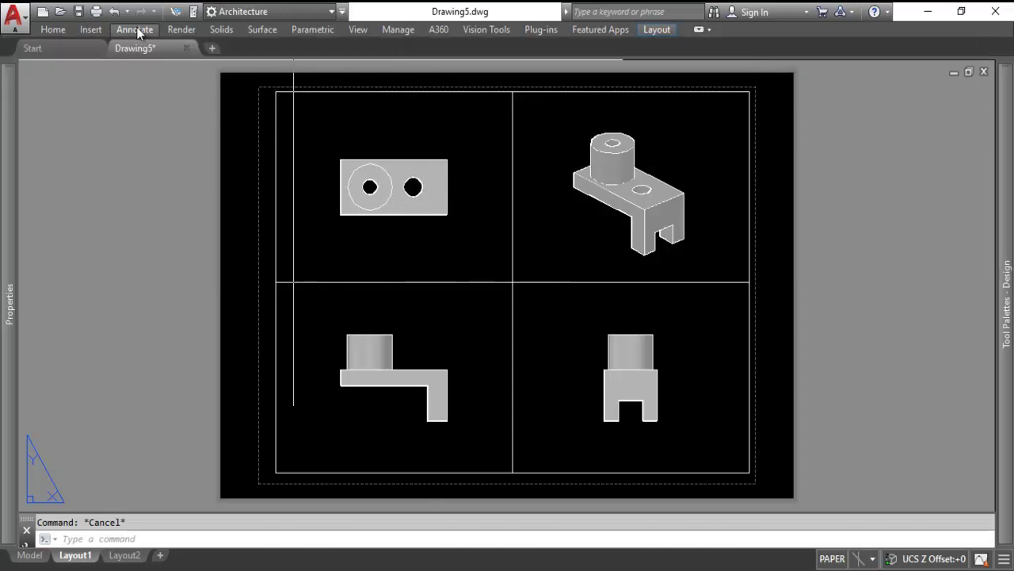
Add linear dimensions to the top view: 110 across the top and 55 on the left side
{"action": "left_click", "coordinate": [137, 32]}
{"action": "left_click", "coordinate": [365, 48]}
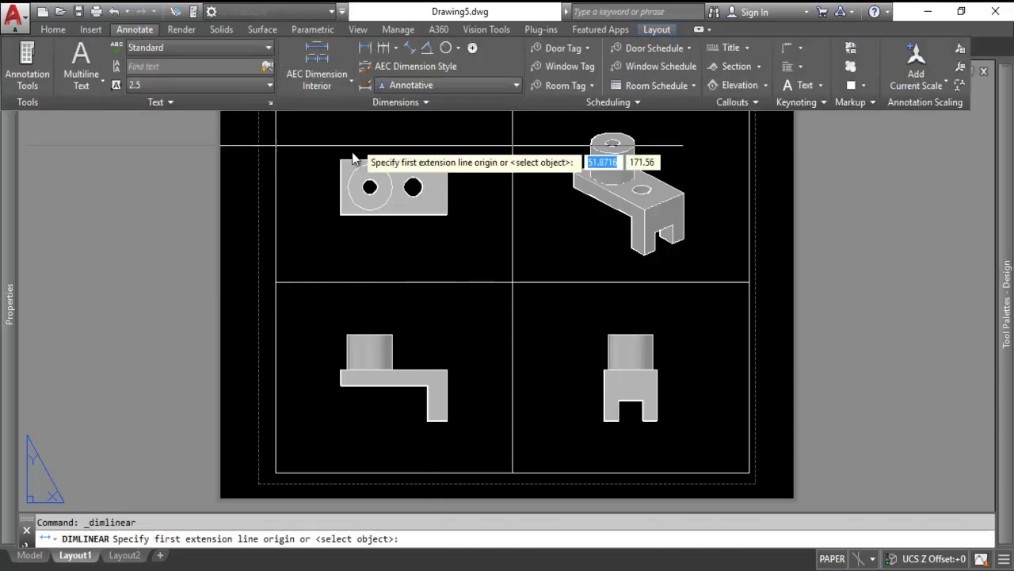
{"action": "scroll", "coordinate": [336, 175], "scroll_direction": "up", "scroll_amount": 2}
{"action": "scroll", "coordinate": [337, 174], "scroll_direction": "up", "scroll_amount": 2}
{"action": "left_click", "coordinate": [349, 148]}
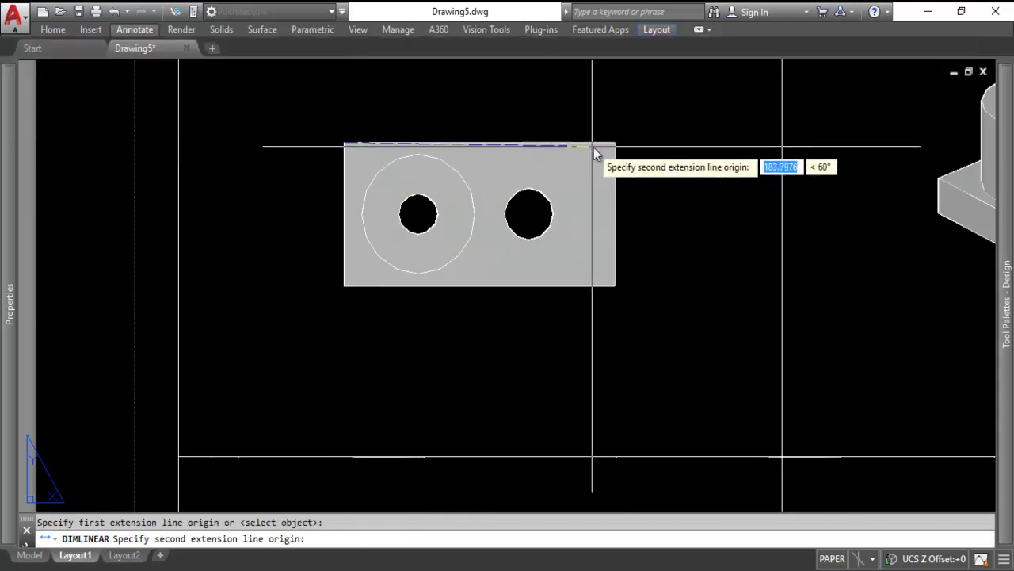
{"action": "left_click", "coordinate": [615, 145]}
{"action": "scroll", "coordinate": [616, 143], "scroll_direction": "down", "scroll_amount": 3}
{"action": "left_click", "coordinate": [616, 130]}
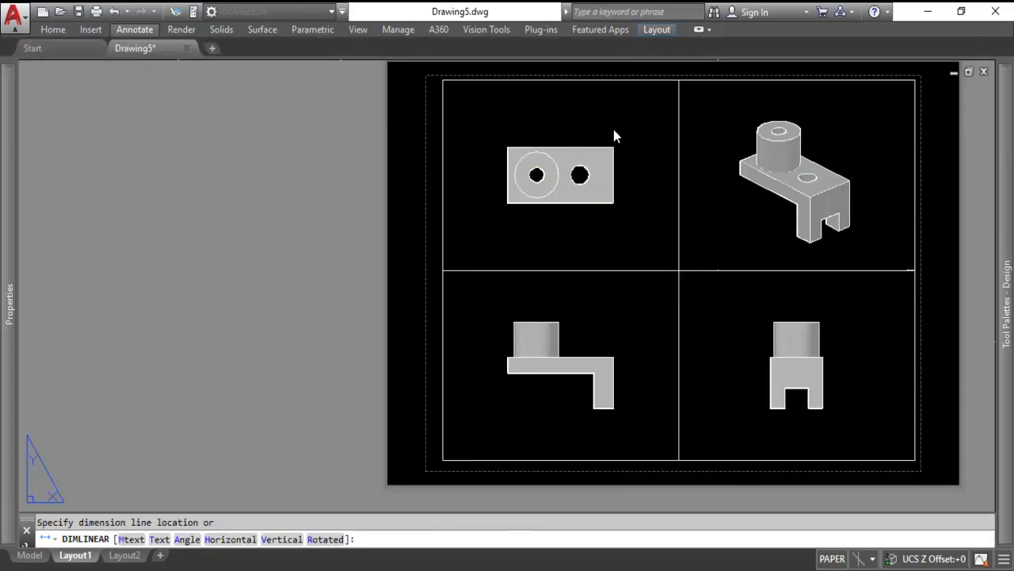
{"action": "scroll", "coordinate": [489, 178], "scroll_direction": "up", "scroll_amount": 2}
{"action": "key", "text": "Return"}
{"action": "left_click", "coordinate": [512, 131]}
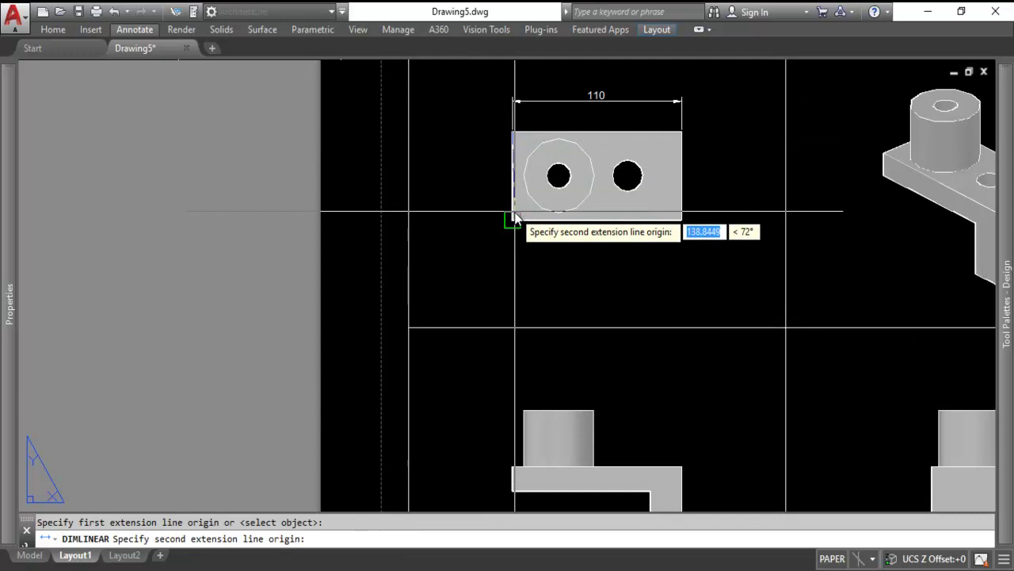
{"action": "left_click", "coordinate": [512, 219]}
{"action": "left_click", "coordinate": [483, 215]}
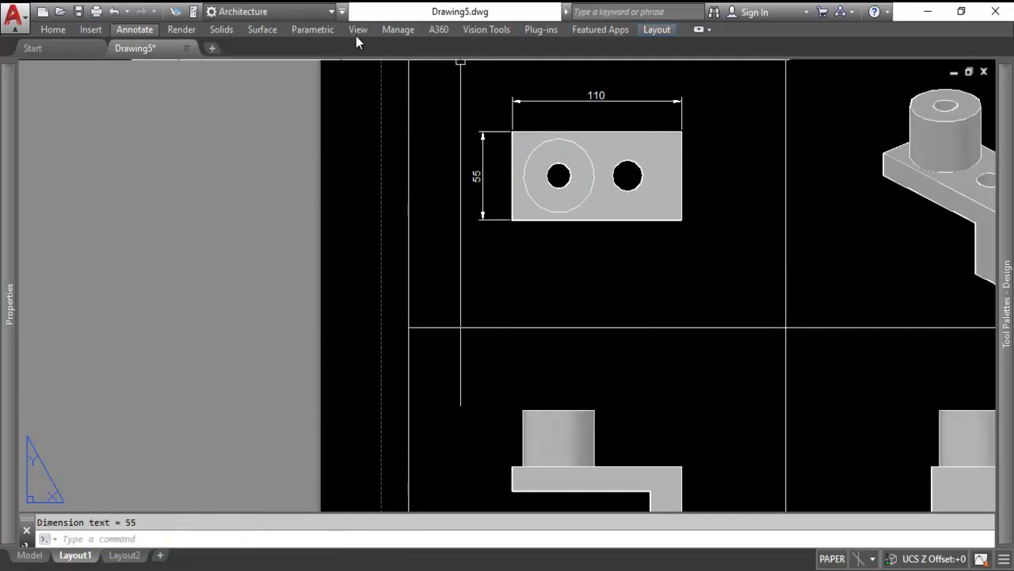
Add radius dimensions R8 to the inner hole, R23 to the large circle and R10 to the right hole
{"action": "left_click", "coordinate": [136, 30]}
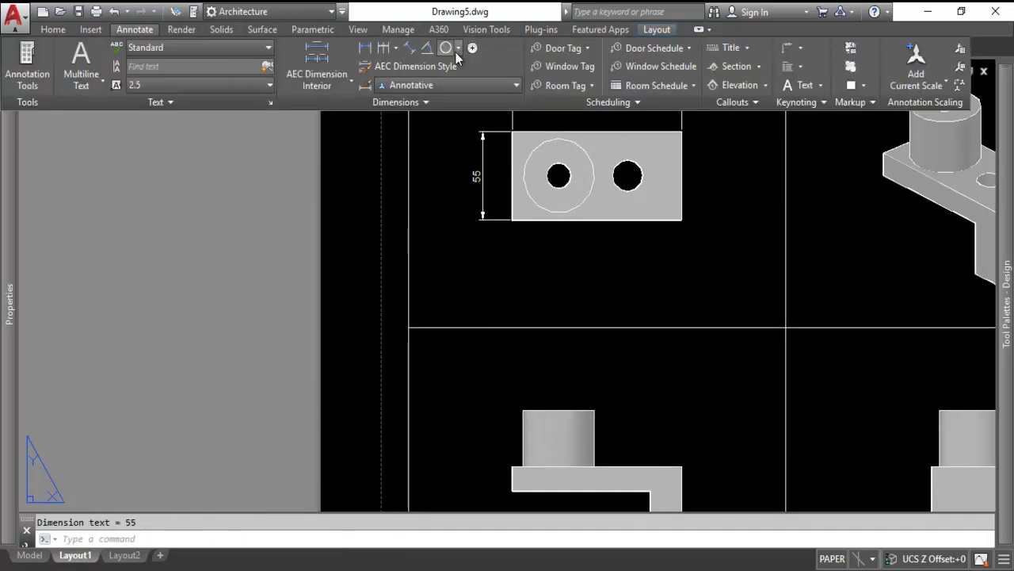
{"action": "left_click", "coordinate": [447, 48]}
{"action": "left_click", "coordinate": [560, 187]}
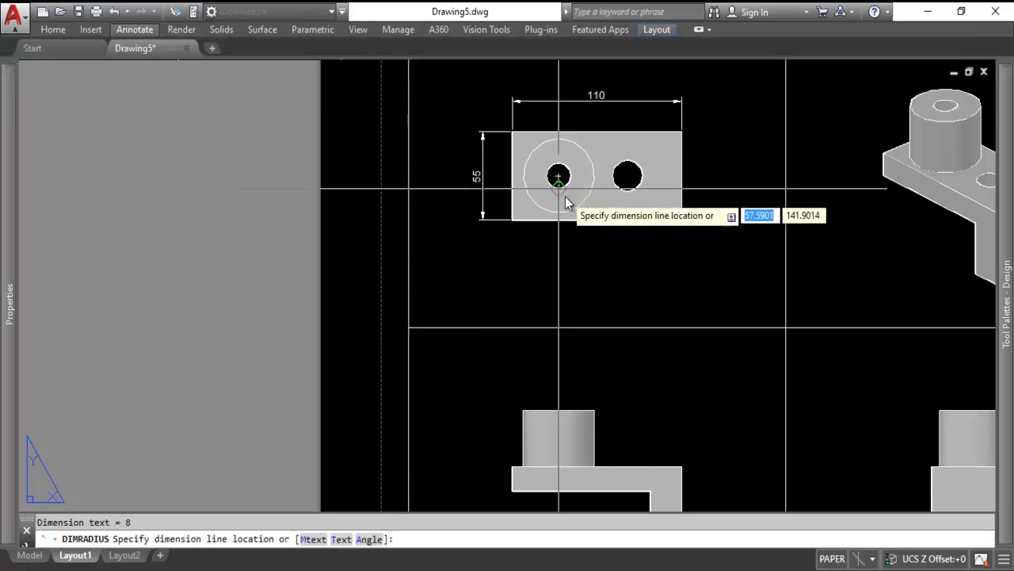
{"action": "left_click", "coordinate": [601, 258]}
{"action": "key", "text": "Return"}
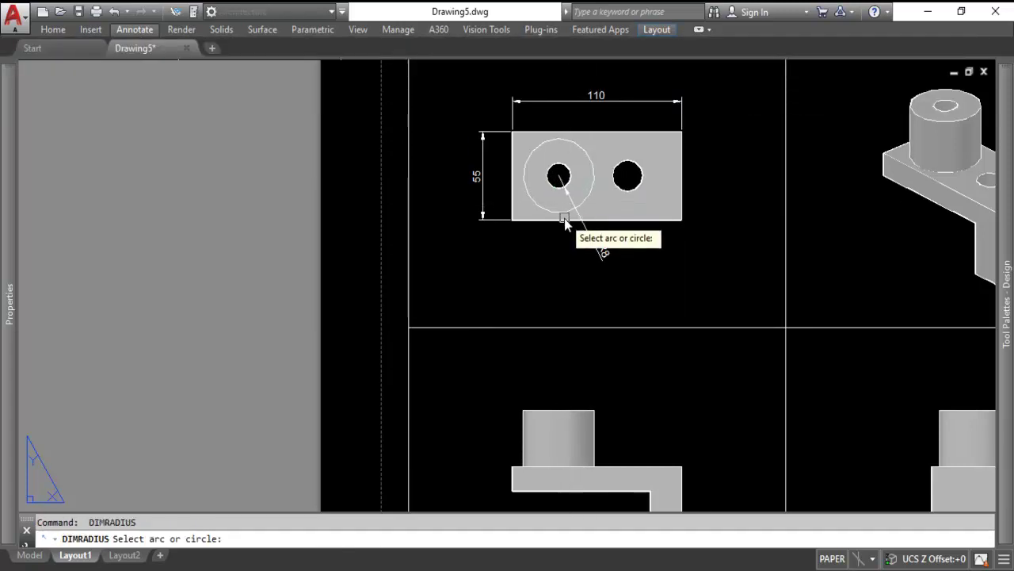
{"action": "left_click", "coordinate": [565, 216]}
{"action": "left_click", "coordinate": [562, 257]}
{"action": "key", "text": "Return"}
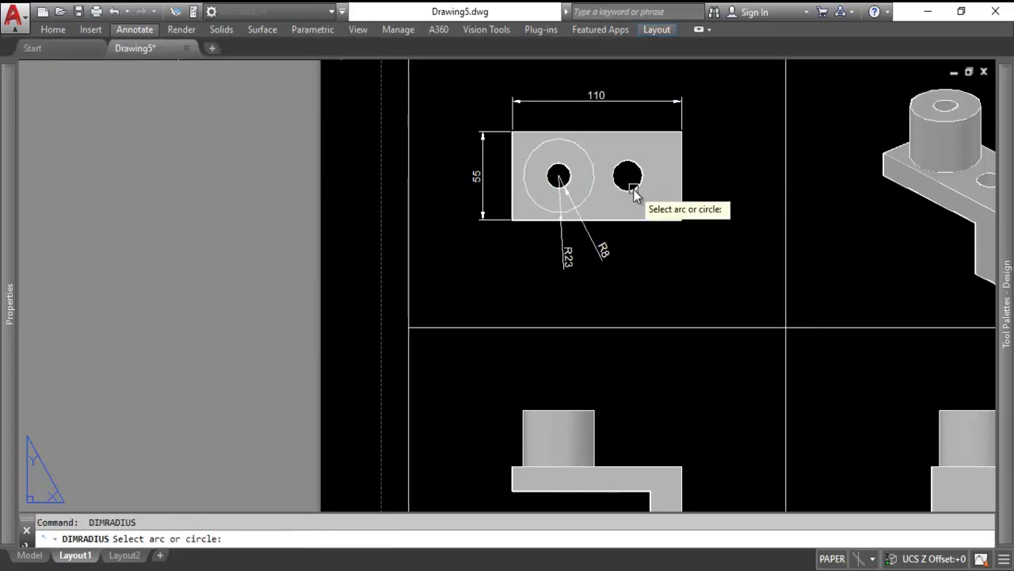
{"action": "left_click", "coordinate": [637, 191]}
{"action": "left_click", "coordinate": [661, 254]}
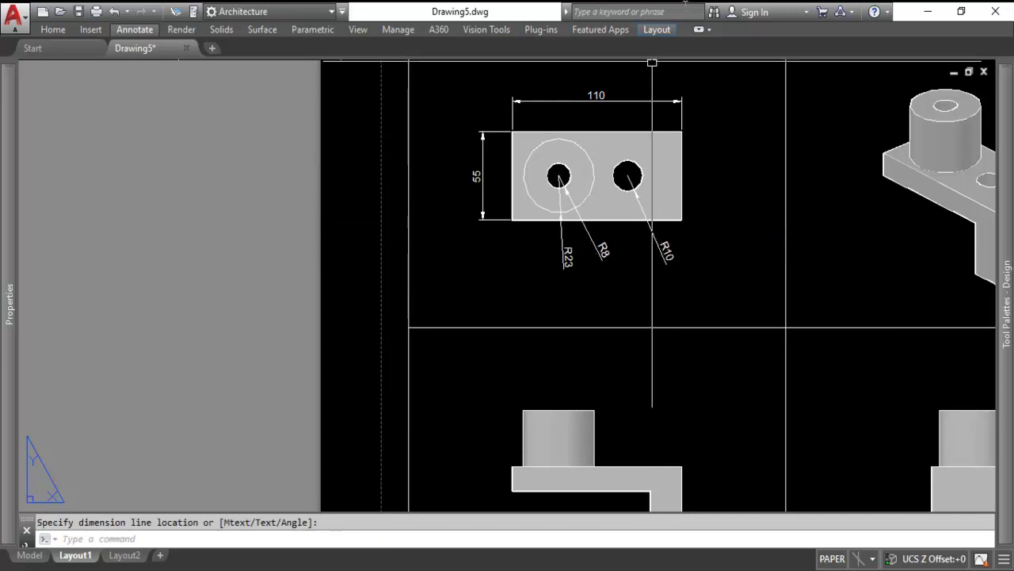
Locate the right hole with a vertical 27.5 and a horizontal 35 linear dimension
{"action": "left_click", "coordinate": [135, 29]}
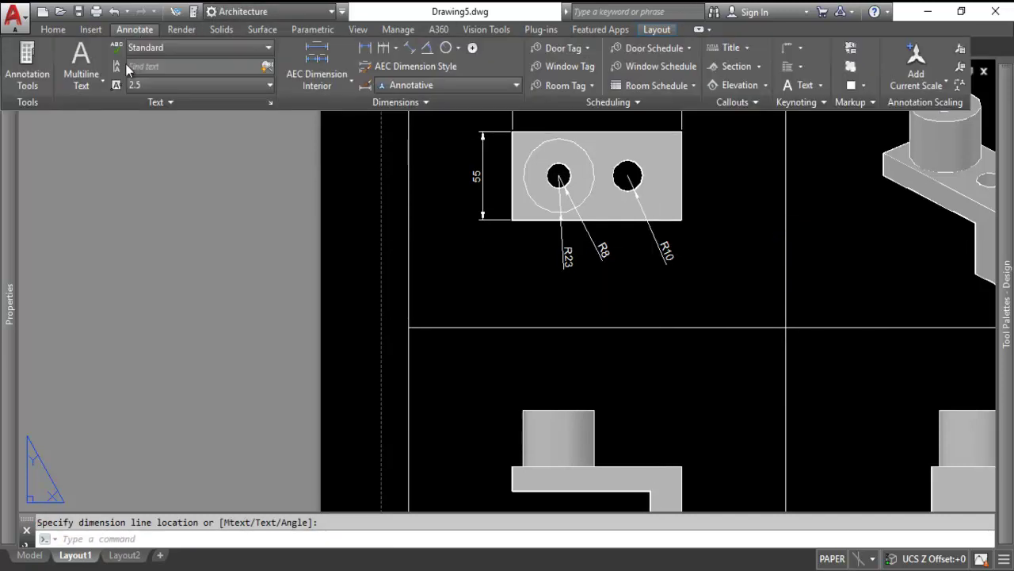
{"action": "left_click", "coordinate": [365, 48]}
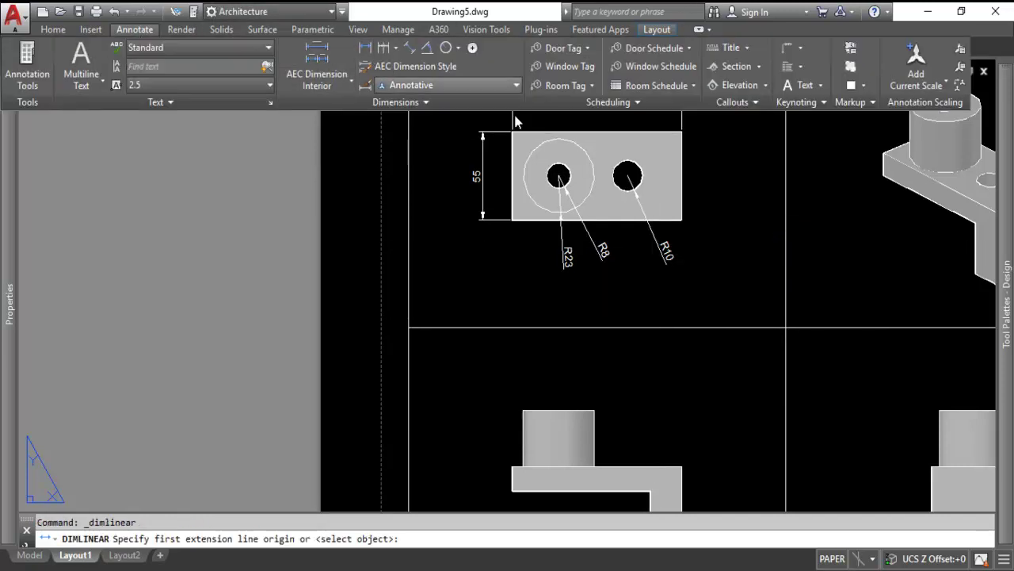
{"action": "left_click", "coordinate": [681, 131]}
{"action": "left_click", "coordinate": [678, 176]}
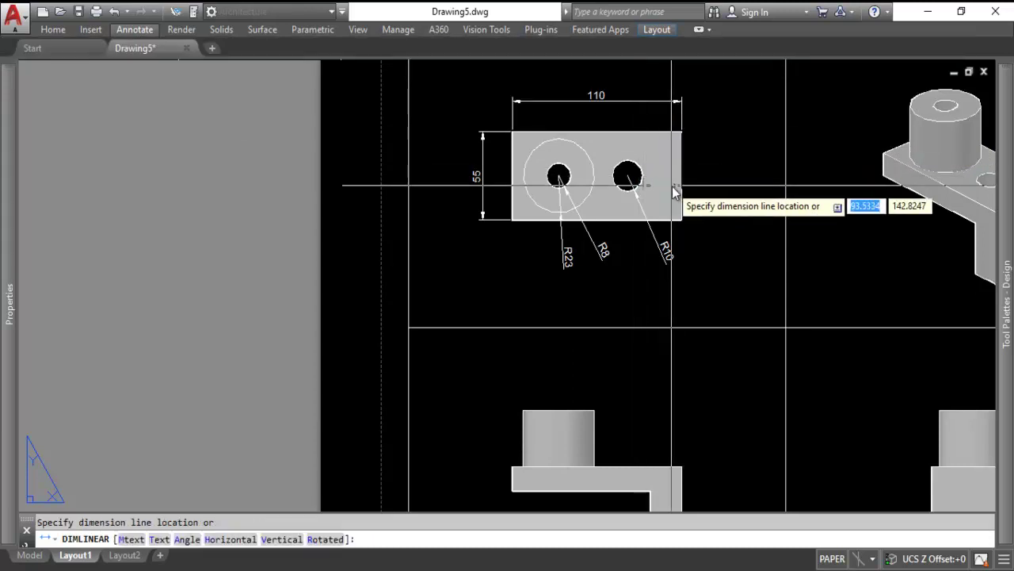
{"action": "left_click", "coordinate": [713, 170]}
{"action": "key", "text": "Return"}
{"action": "left_click", "coordinate": [682, 131]}
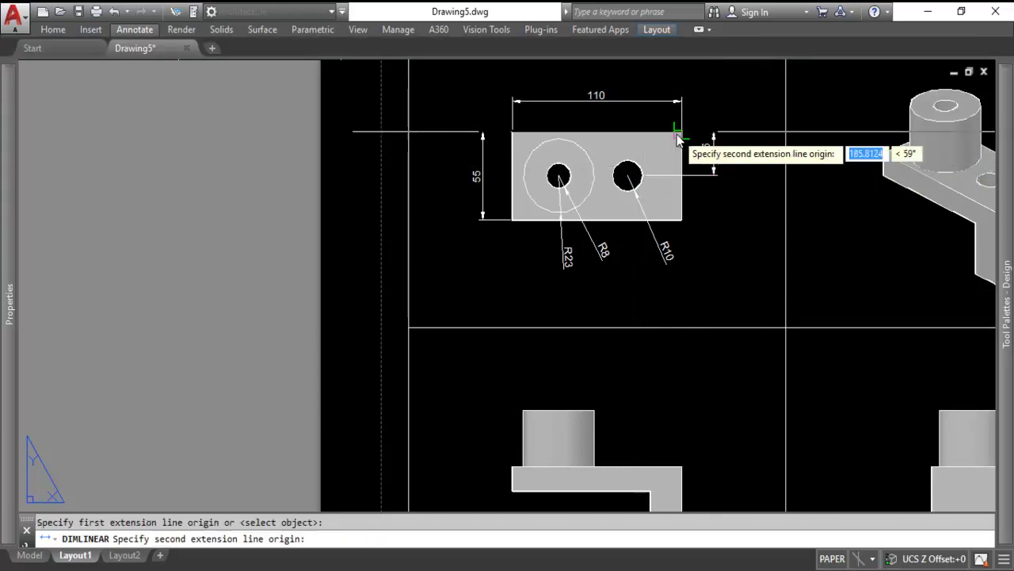
{"action": "left_click", "coordinate": [628, 176]}
{"action": "left_click", "coordinate": [646, 108]}
Continue the 35 dimension with DIMCON, chaining 45 and 30 across the top edge
{"action": "type", "text": "D"}
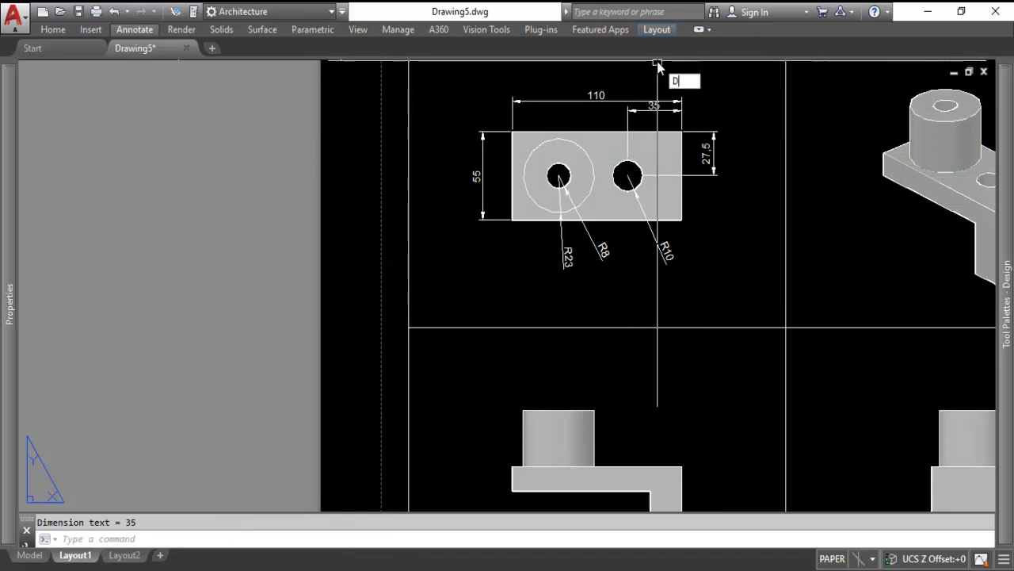
{"action": "type", "text": "IMCON"}
{"action": "key", "text": "Return"}
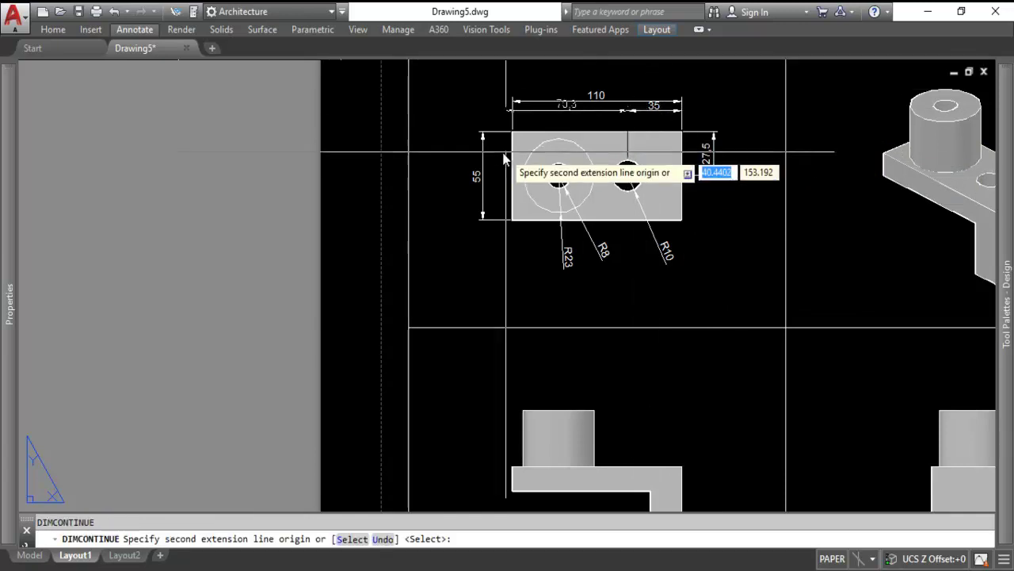
{"action": "left_click", "coordinate": [558, 138]}
{"action": "left_click", "coordinate": [523, 136]}
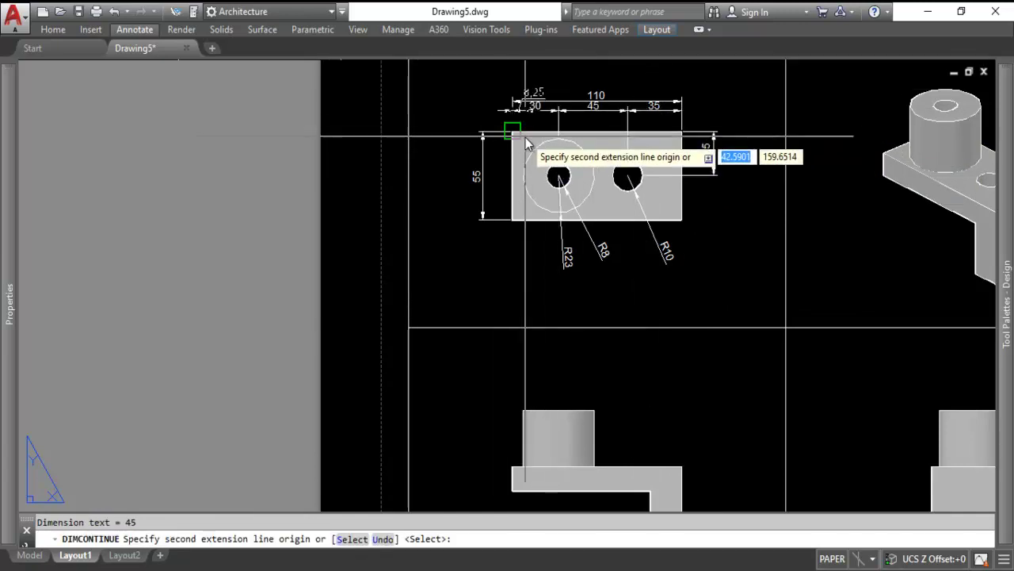
{"action": "key", "text": "Escape"}
{"action": "scroll", "coordinate": [690, 87], "scroll_direction": "up", "scroll_amount": 2}
Stretch the 110 dimension line upward so it clears the 30, 45, 35 chain
{"action": "left_click", "coordinate": [675, 114]}
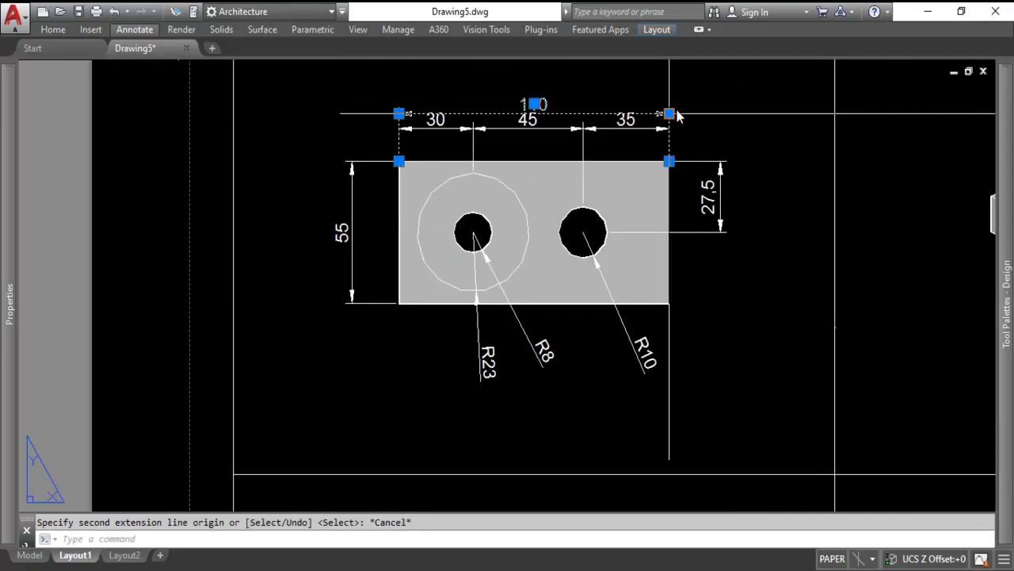
{"action": "left_click", "coordinate": [672, 115]}
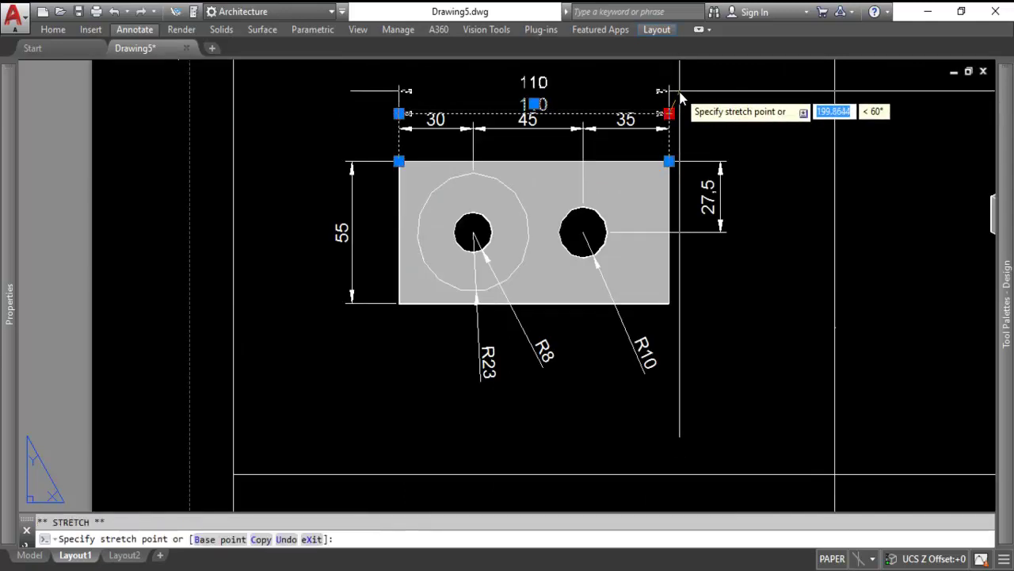
{"action": "scroll", "coordinate": [678, 116], "scroll_direction": "down", "scroll_amount": 2}
{"action": "key", "text": "Escape"}
{"action": "scroll", "coordinate": [685, 127], "scroll_direction": "down", "scroll_amount": 2}
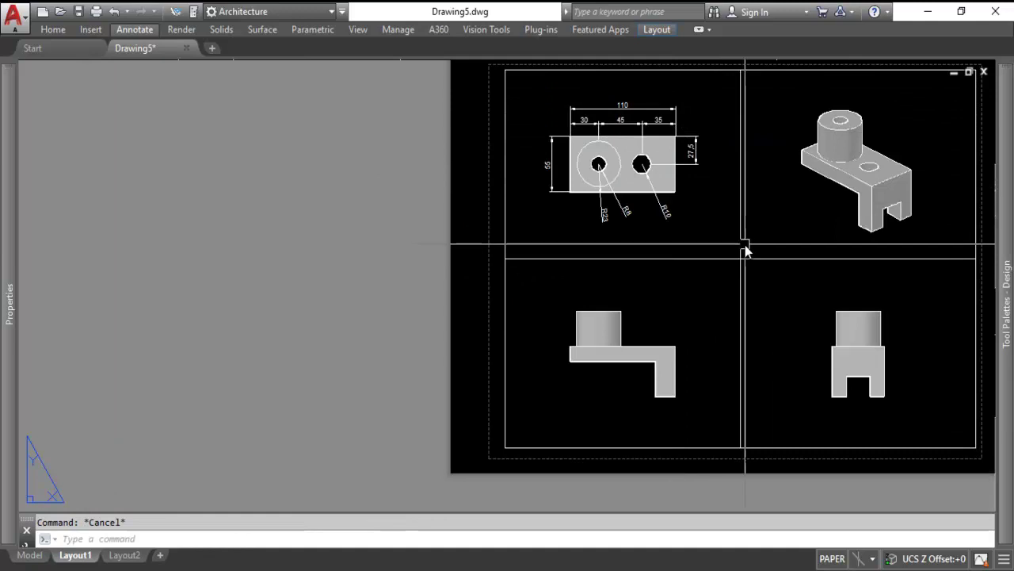
{"action": "middle_click_drag", "start_coordinate": [747, 248], "coordinate": [573, 250]}
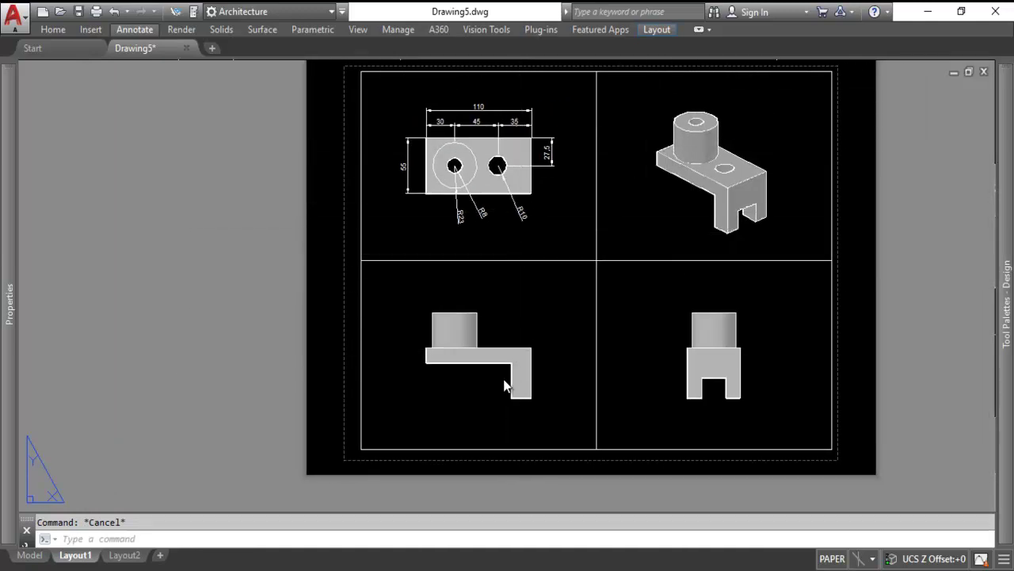
{"action": "scroll", "coordinate": [466, 397], "scroll_direction": "up", "scroll_amount": 2}
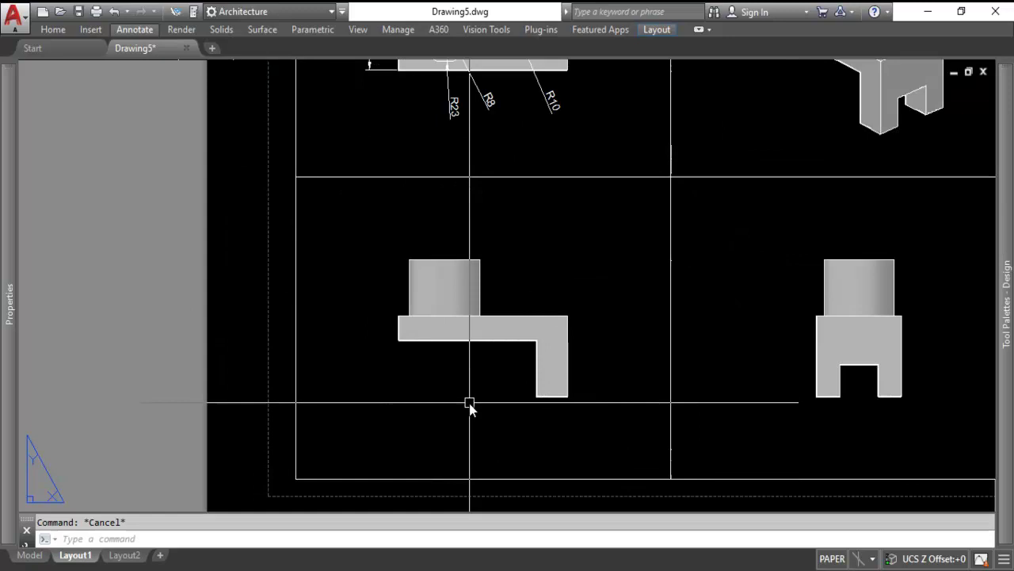
Dimension the front view's left side with a vertical 35, 15, 35 chain using DCO
{"action": "left_click", "coordinate": [136, 29]}
{"action": "left_click", "coordinate": [366, 49]}
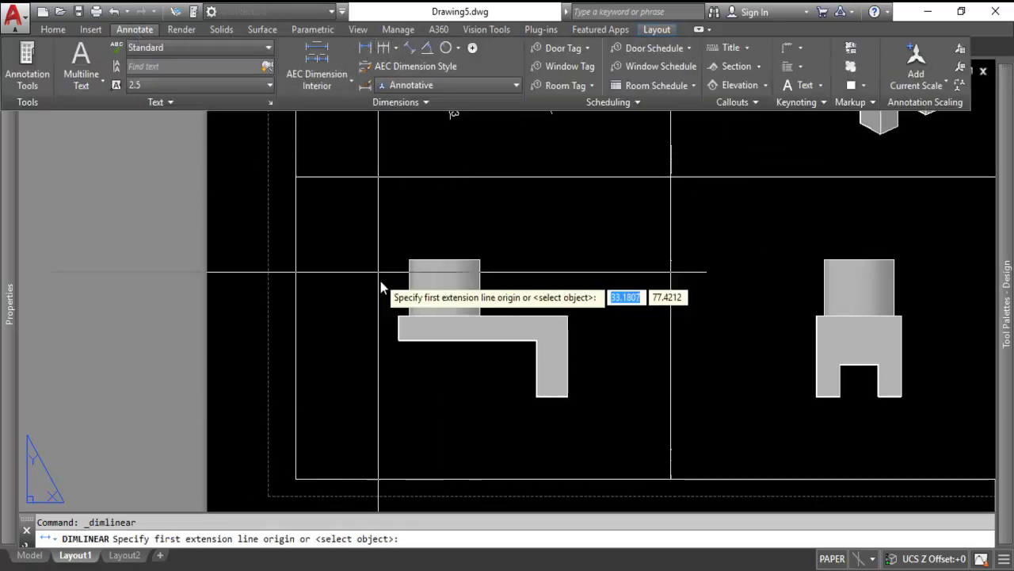
{"action": "left_click", "coordinate": [409, 260]}
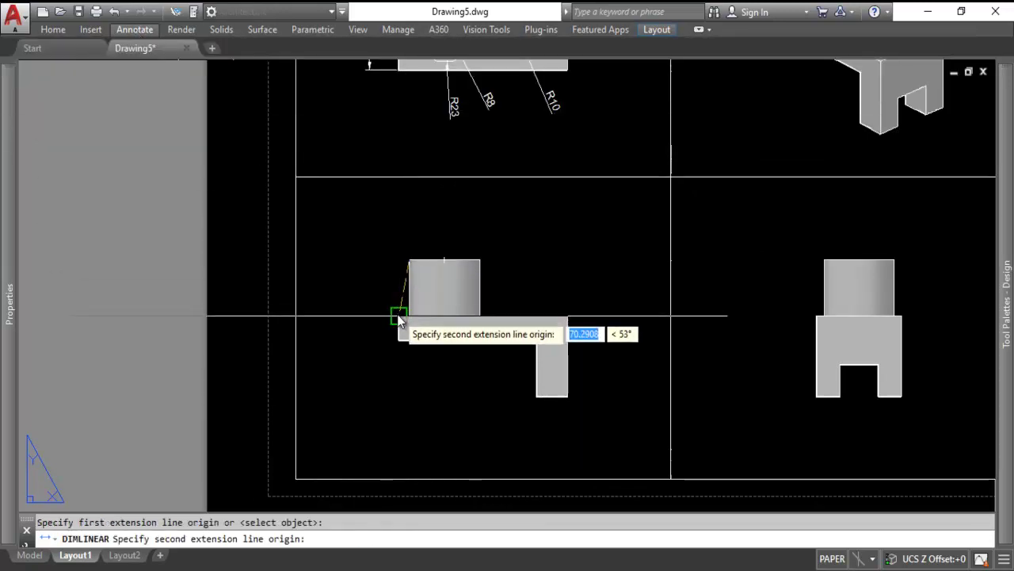
{"action": "left_click", "coordinate": [407, 315]}
{"action": "left_click", "coordinate": [366, 289]}
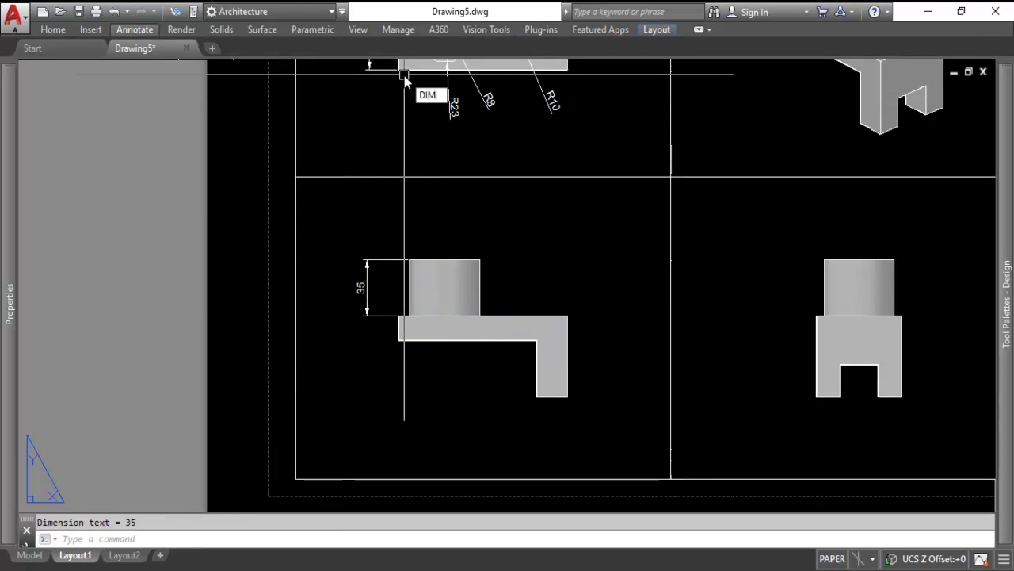
{"action": "type", "text": "dco"}
{"action": "key", "text": "Return"}
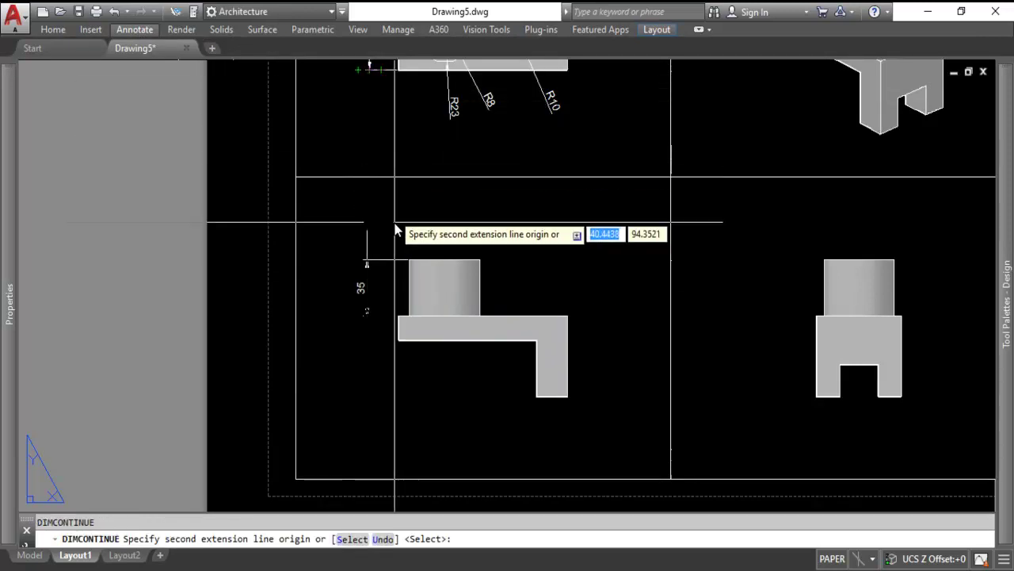
{"action": "left_click", "coordinate": [398, 341]}
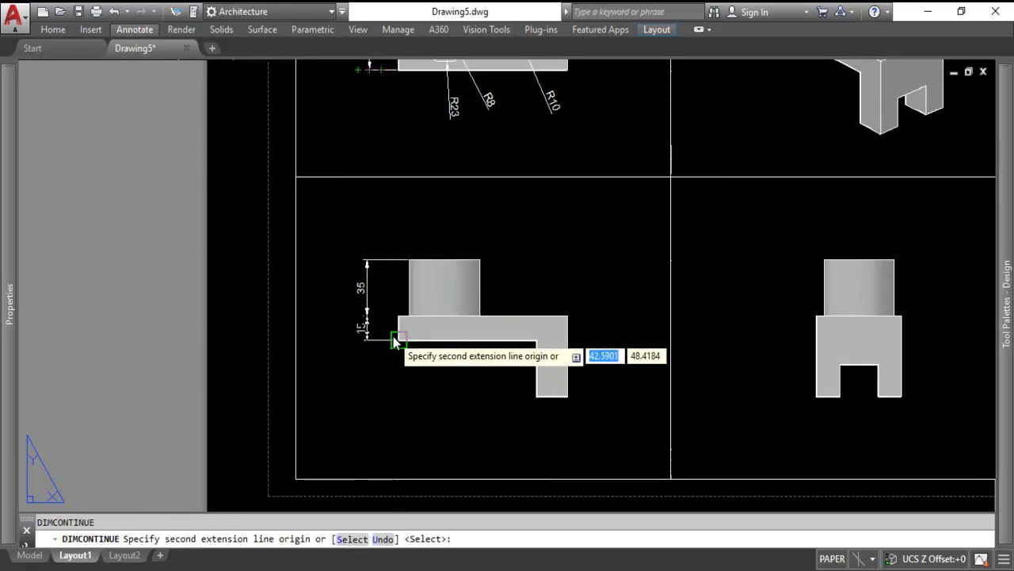
{"action": "left_click", "coordinate": [536, 397]}
{"action": "key", "text": "Return"}
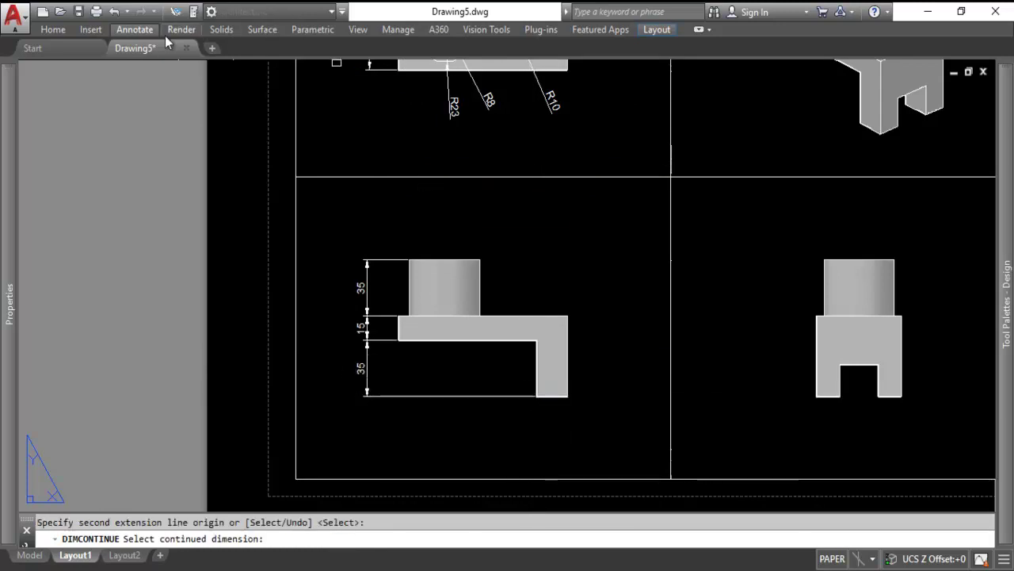
Add a 20 width dimension under the front view's right leg
{"action": "left_click", "coordinate": [134, 30]}
{"action": "left_click", "coordinate": [365, 48]}
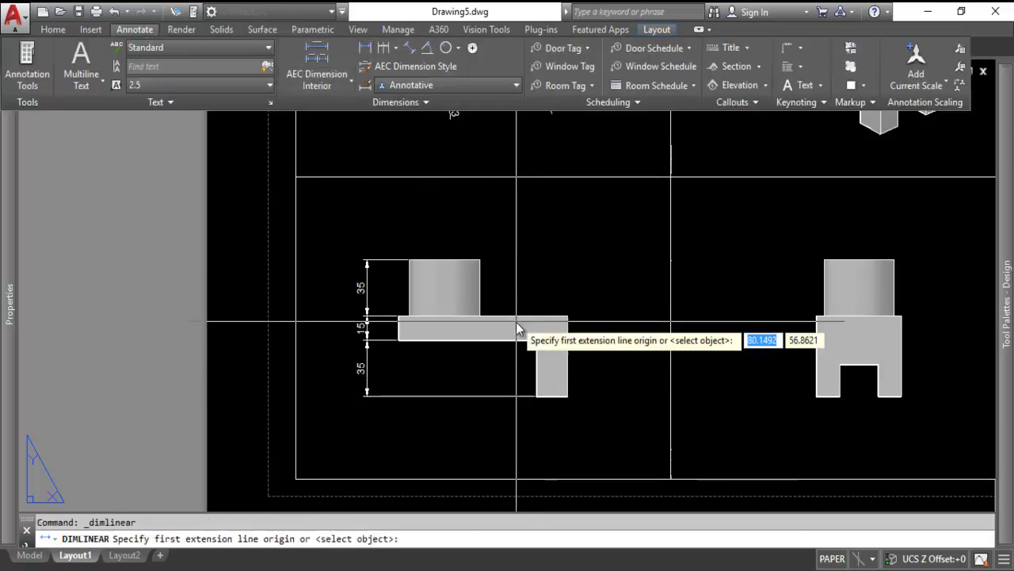
{"action": "left_click", "coordinate": [569, 397]}
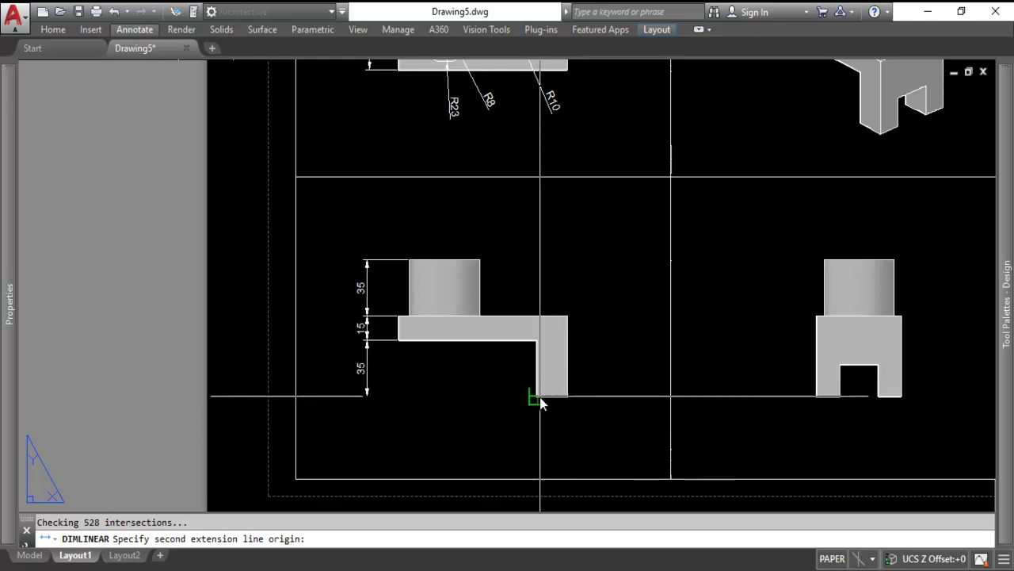
{"action": "left_click", "coordinate": [538, 397]}
{"action": "left_click", "coordinate": [539, 434]}
Add a 15 linear dimension from the end view's bottom-left corner to the notch
{"action": "middle_click_drag", "start_coordinate": [832, 357], "coordinate": [579, 373]}
{"action": "scroll", "coordinate": [580, 373], "scroll_direction": "up", "scroll_amount": 2}
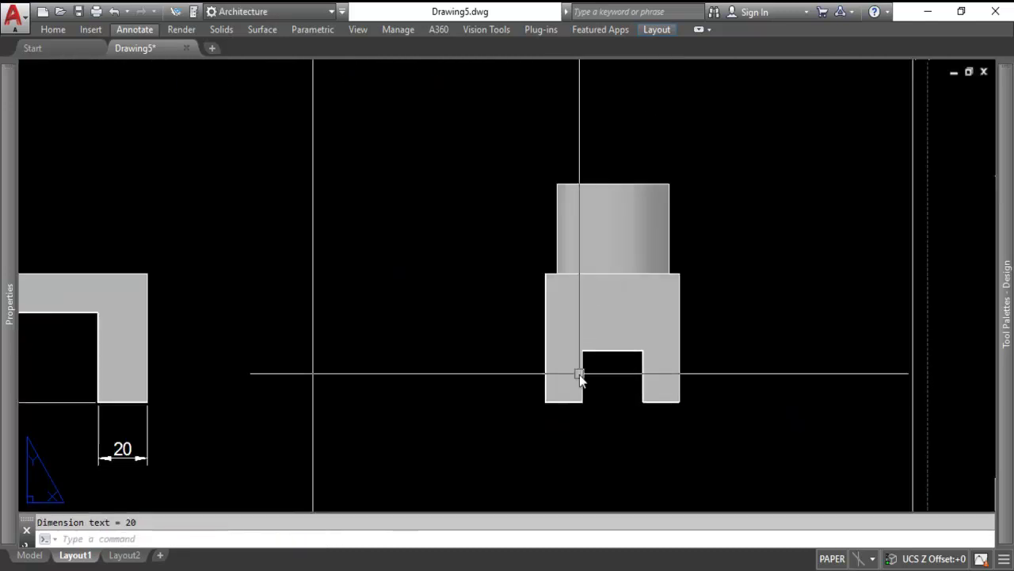
{"action": "scroll", "coordinate": [623, 358], "scroll_direction": "down", "scroll_amount": 2}
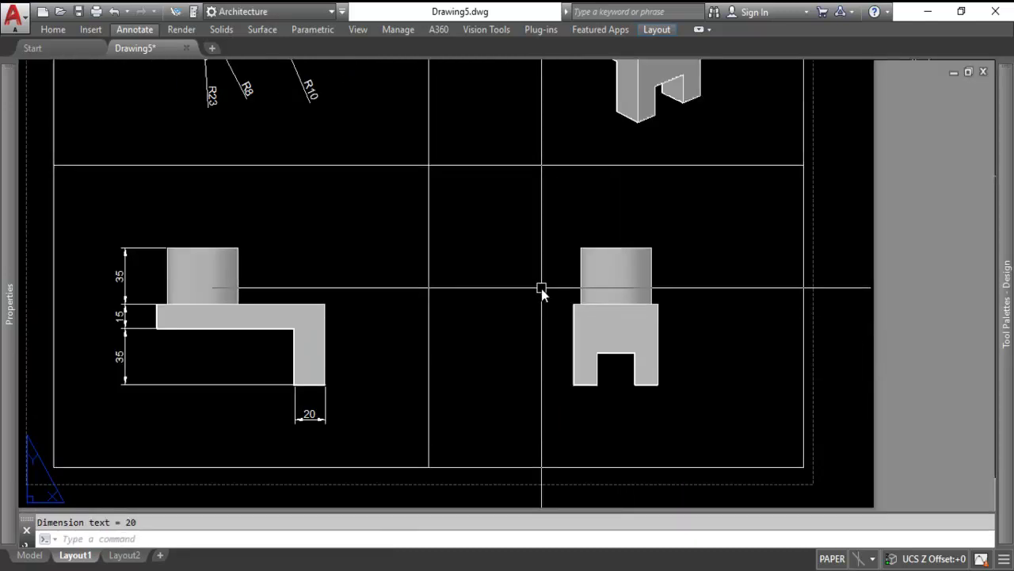
{"action": "left_click", "coordinate": [134, 30]}
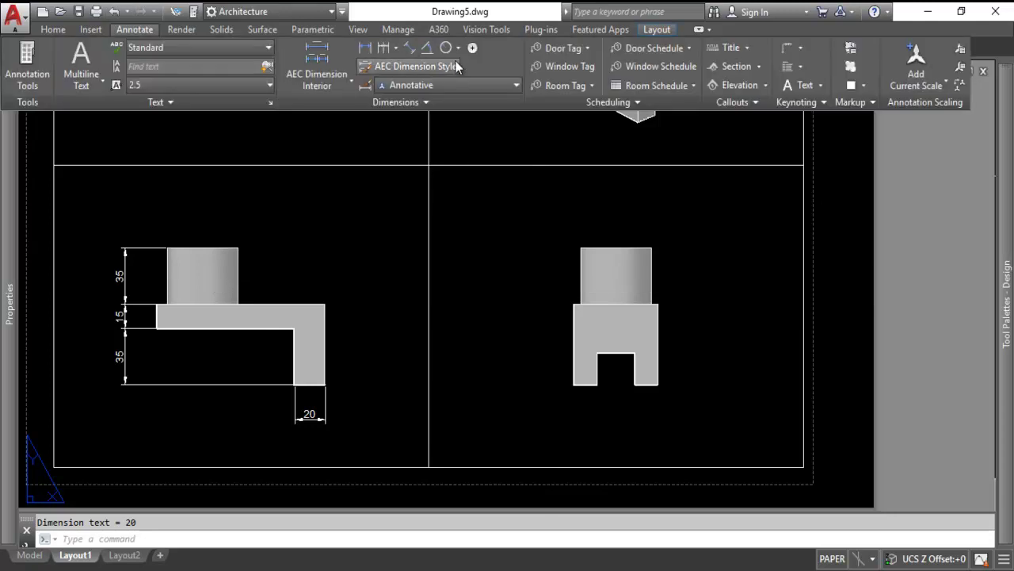
{"action": "left_click", "coordinate": [371, 50]}
{"action": "left_click", "coordinate": [573, 385]}
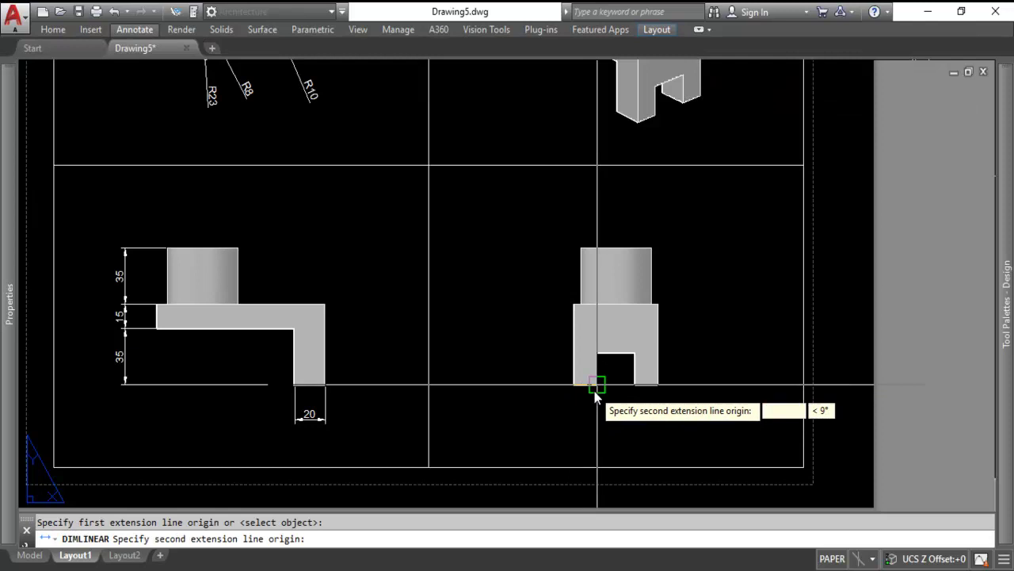
{"action": "left_click", "coordinate": [596, 388]}
{"action": "left_click", "coordinate": [589, 418]}
Continue the chain with DIMCONT, adding 25 across the notch and a final 15
{"action": "type", "text": "DIMO"}
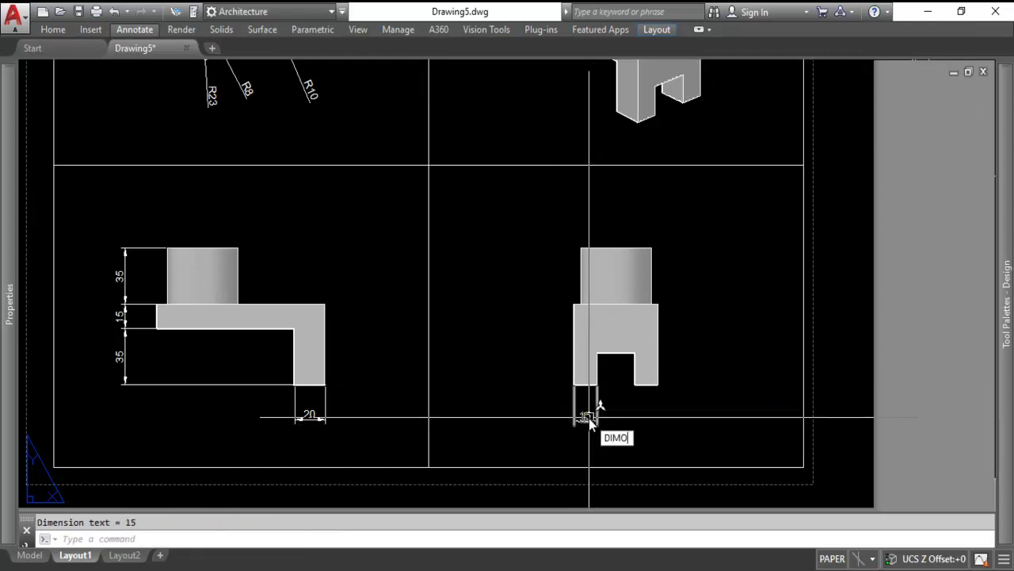
{"action": "key", "text": "BackSpace"}
{"action": "type", "text": "CONT"}
{"action": "key", "text": "Return"}
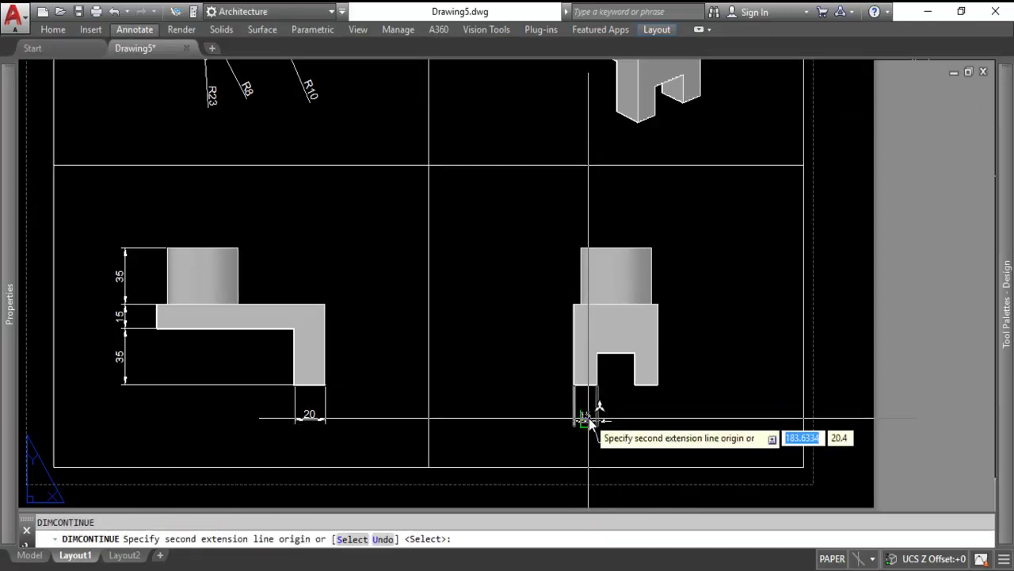
{"action": "left_click", "coordinate": [635, 387]}
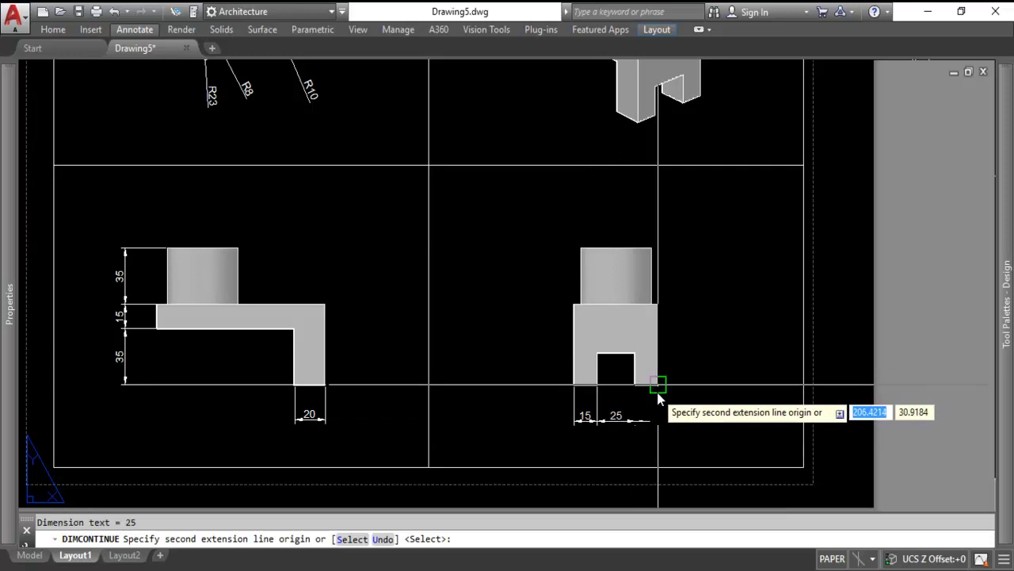
{"action": "left_click", "coordinate": [658, 387]}
{"action": "key", "text": "Escape"}
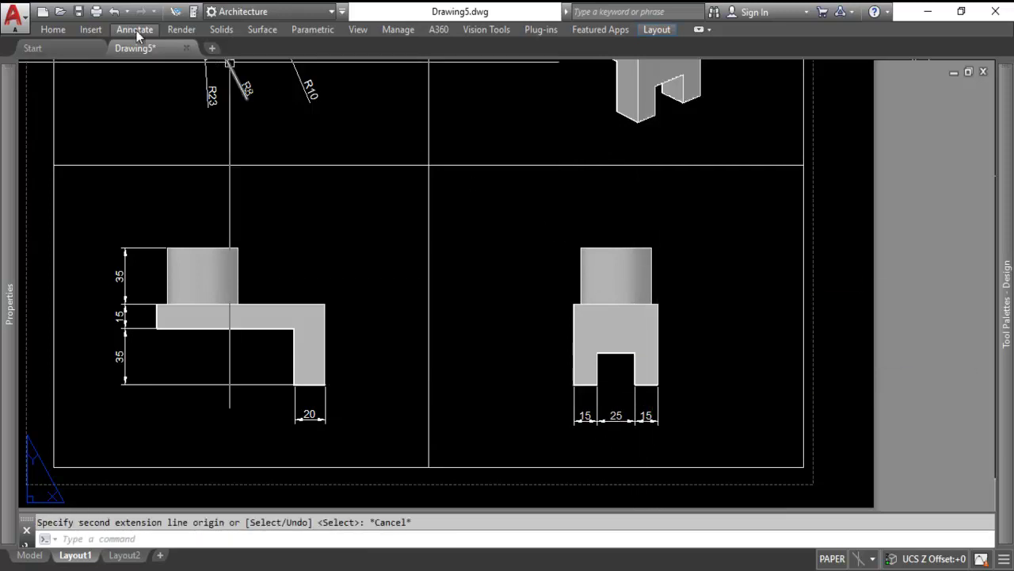
Add a vertical 20 dimension for the notch height beside the end view
{"action": "left_click", "coordinate": [134, 30]}
{"action": "left_click", "coordinate": [364, 48]}
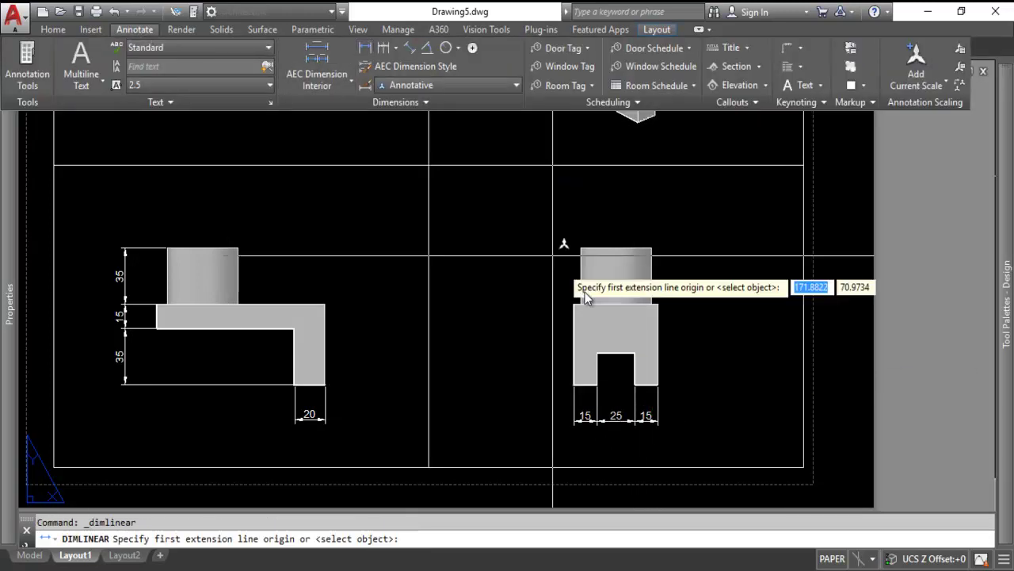
{"action": "left_click", "coordinate": [635, 353]}
{"action": "left_click", "coordinate": [658, 384]}
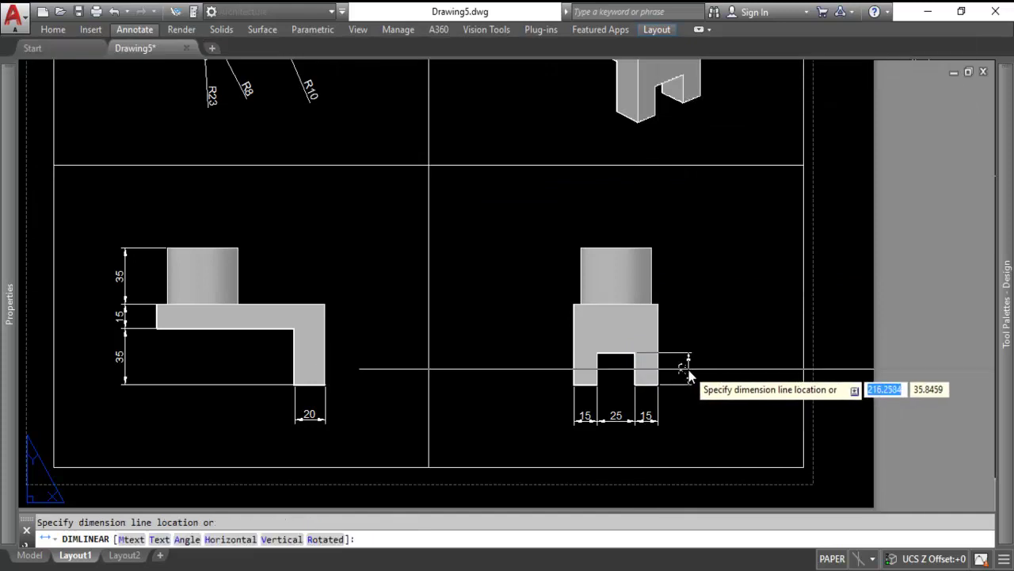
{"action": "left_click", "coordinate": [687, 377]}
{"action": "scroll", "coordinate": [691, 321], "scroll_direction": "down", "scroll_amount": 2}
Create a multiline text title reading 'TOP VIEW' below the top view
{"action": "middle_click_drag", "start_coordinate": [704, 240], "coordinate": [693, 287]}
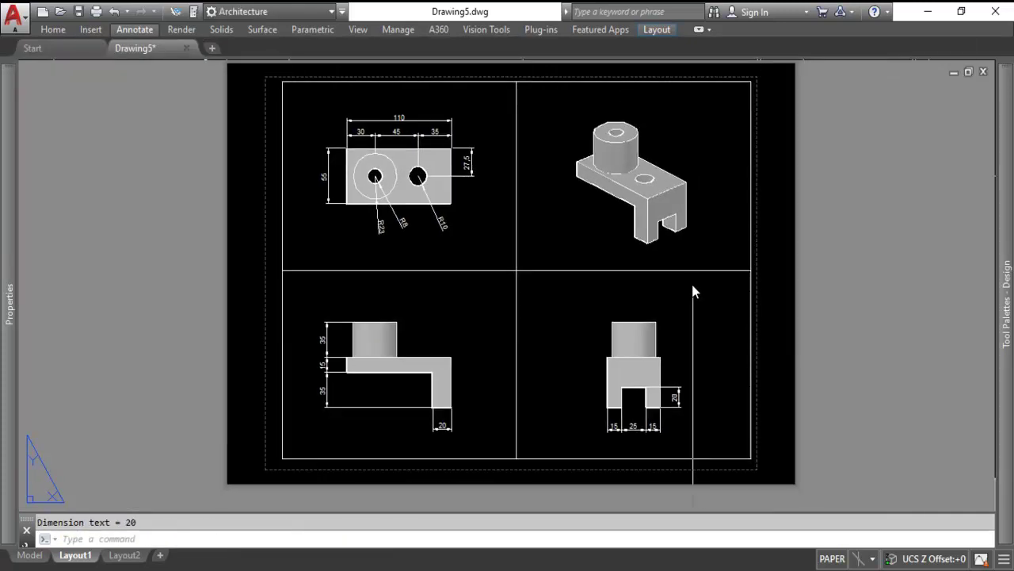
{"action": "type", "text": "TEX"}
{"action": "key", "text": "Return"}
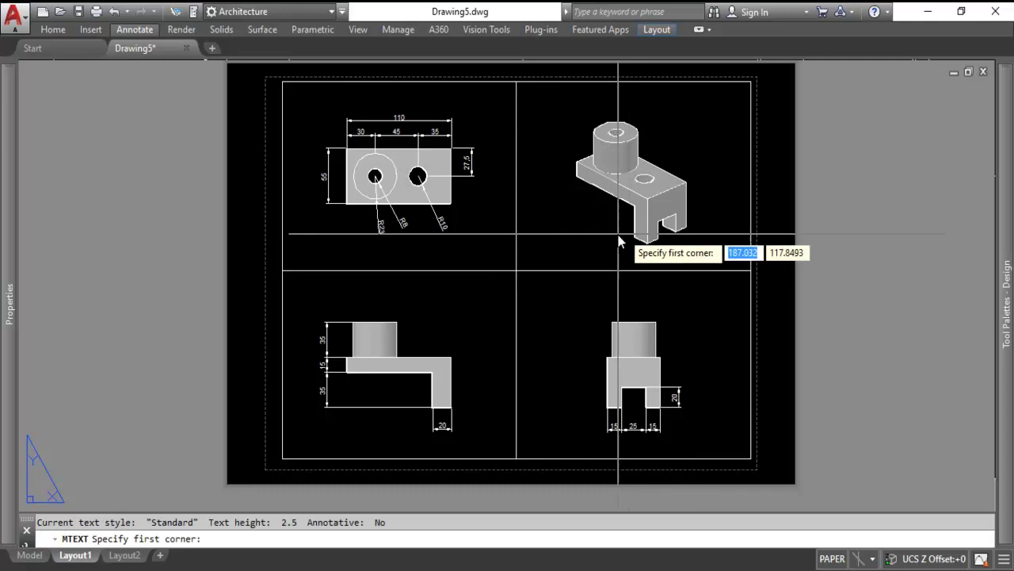
{"action": "scroll", "coordinate": [367, 261], "scroll_direction": "up", "scroll_amount": 2}
{"action": "left_click", "coordinate": [358, 245]}
{"action": "left_click", "coordinate": [462, 267]}
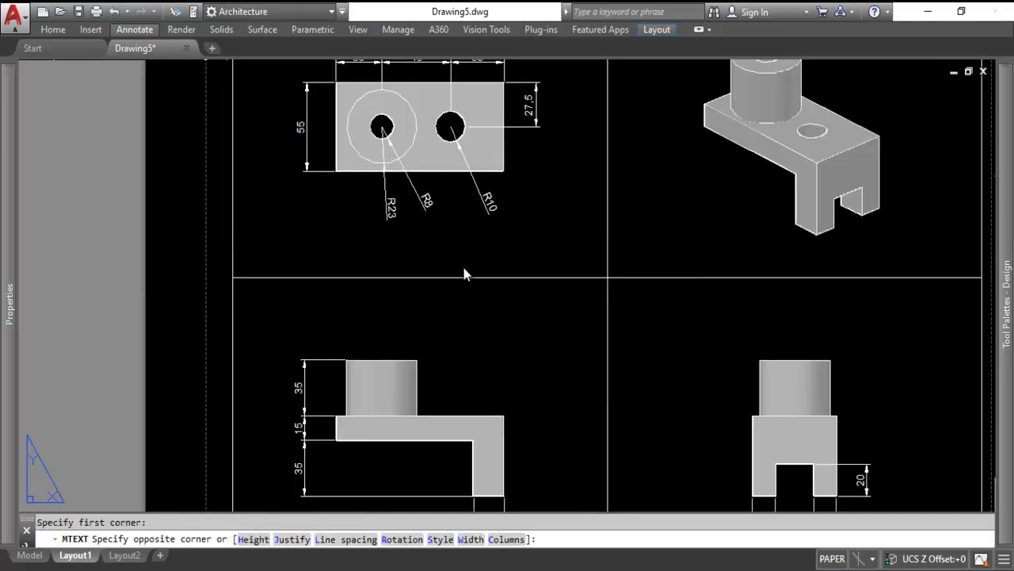
{"action": "type", "text": "TOP VIEW"}
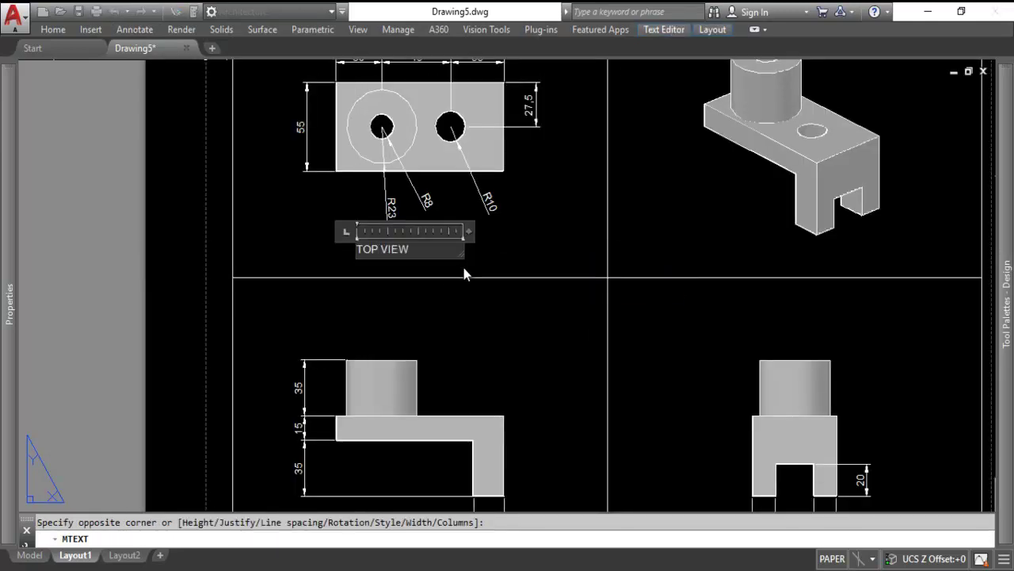
{"action": "left_click", "coordinate": [464, 269]}
Scale the TOP VIEW title by a factor of 2
{"action": "type", "text": "sc"}
{"action": "key", "text": "Return"}
{"action": "left_click", "coordinate": [396, 251]}
{"action": "key", "text": "Return"}
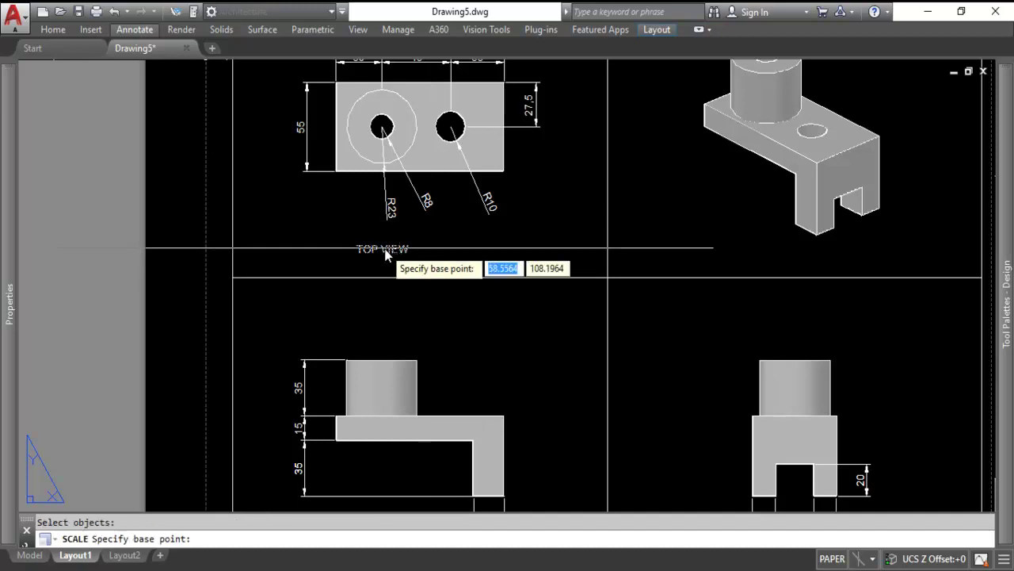
{"action": "left_click", "coordinate": [385, 249]}
{"action": "type", "text": "2"}
{"action": "key", "text": "Return"}
Move the TOP VIEW title so it is centred under the top view
{"action": "type", "text": "m"}
{"action": "key", "text": "Return"}
{"action": "left_click", "coordinate": [384, 249]}
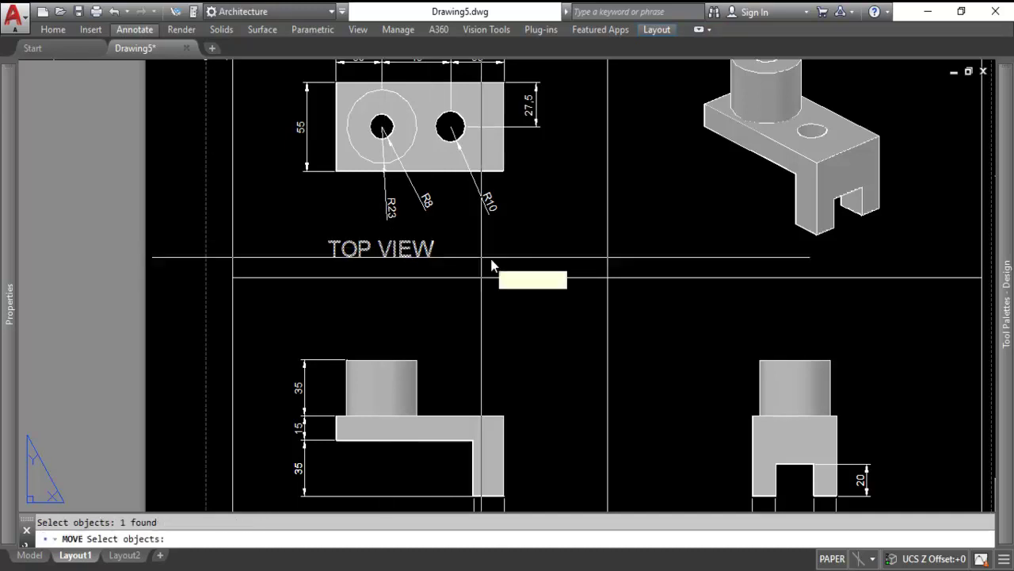
{"action": "key", "text": "Return"}
{"action": "left_click", "coordinate": [487, 261]}
{"action": "left_click", "coordinate": [518, 260]}
Copy the TOP VIEW title straight down toward the front view with Ortho on
{"action": "key", "text": "Return"}
{"action": "left_click", "coordinate": [451, 254]}
{"action": "key", "text": "Return"}
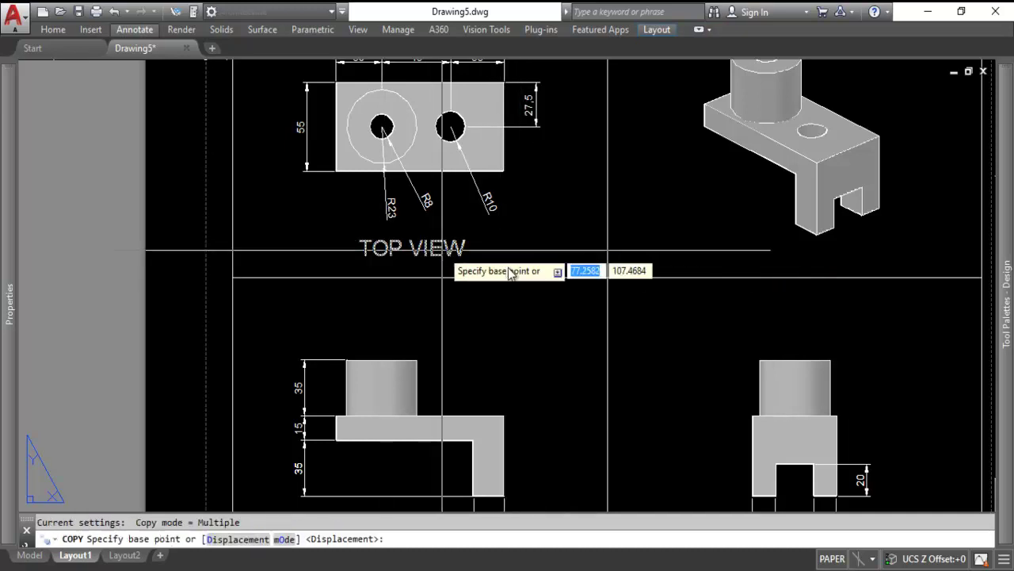
{"action": "left_click", "coordinate": [475, 253]}
{"action": "middle_click_drag", "start_coordinate": [552, 405], "coordinate": [527, 257]}
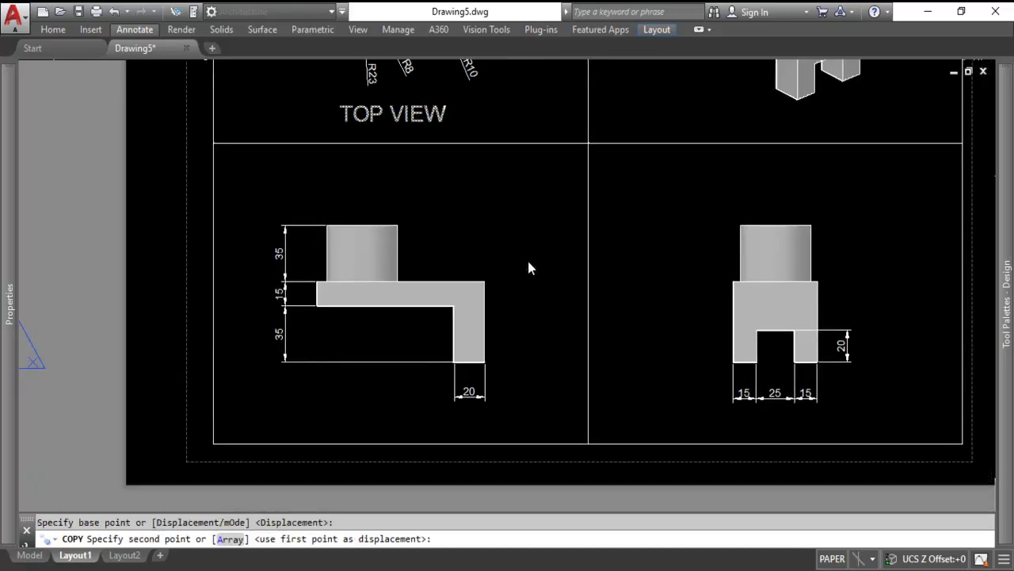
{"action": "key", "text": "F8"}
Place the copied title under the front view and change its text to 'FRONT VIEW'
{"action": "left_click", "coordinate": [479, 413]}
{"action": "key", "text": "Escape"}
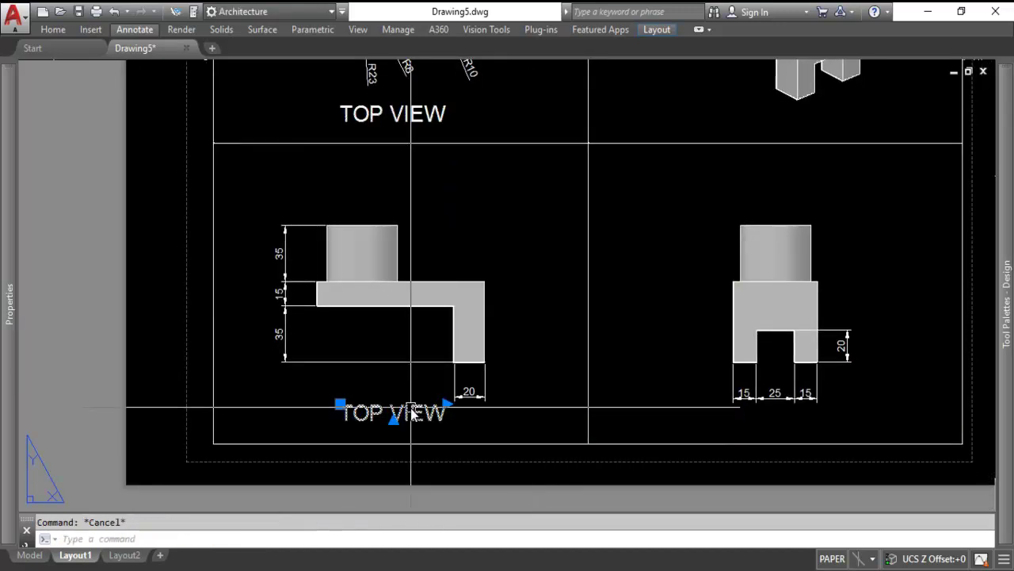
{"action": "double_click", "coordinate": [412, 414]}
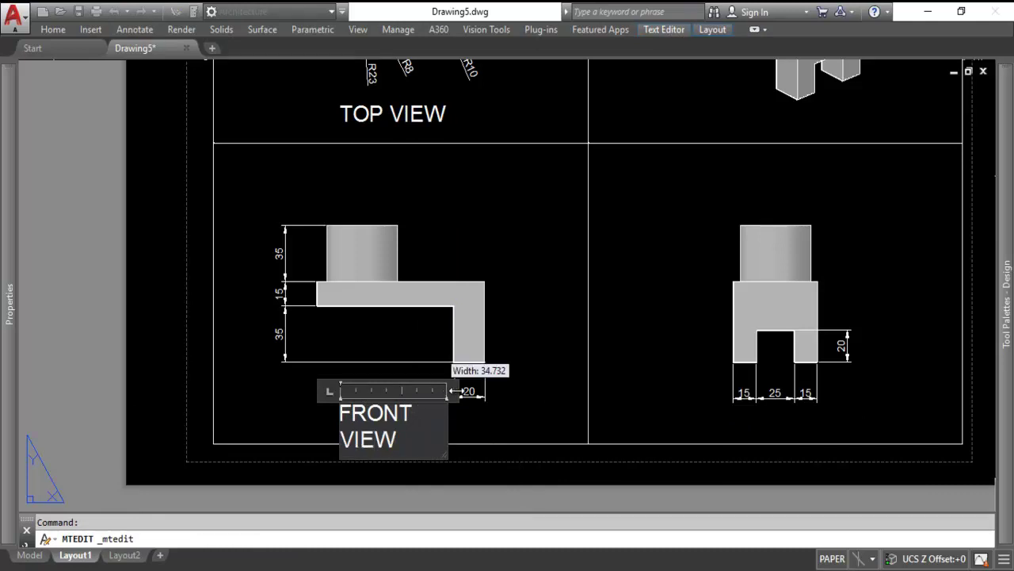
{"action": "left_click_drag", "start_coordinate": [456, 390], "coordinate": [501, 387]}
{"action": "left_click", "coordinate": [512, 390]}
Move the FRONT VIEW title to centre it under the front view
{"action": "type", "text": "m"}
{"action": "key", "text": "space"}
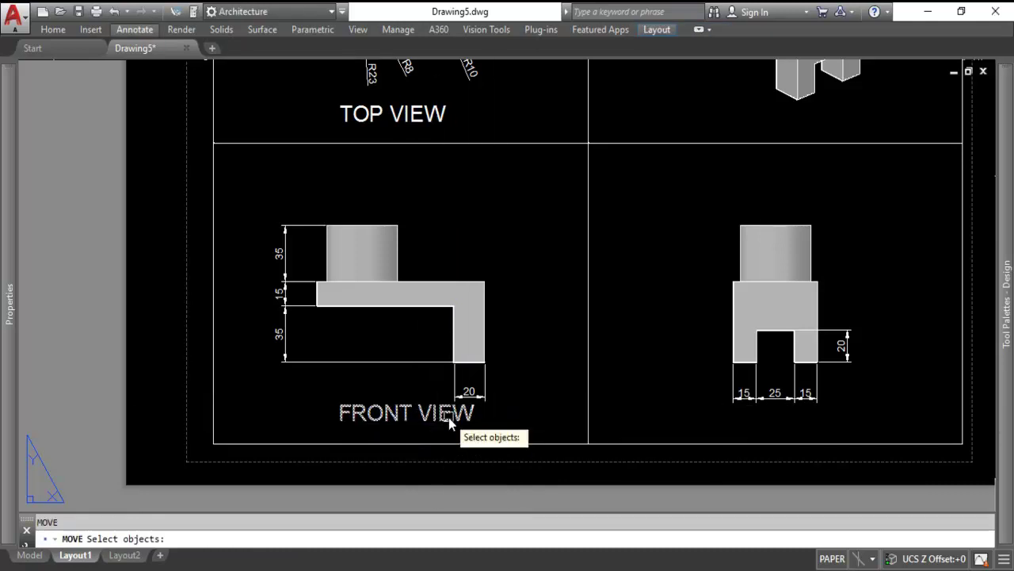
{"action": "left_click", "coordinate": [449, 416]}
{"action": "key", "text": "space"}
{"action": "left_click", "coordinate": [517, 389]}
{"action": "left_click", "coordinate": [499, 388]}
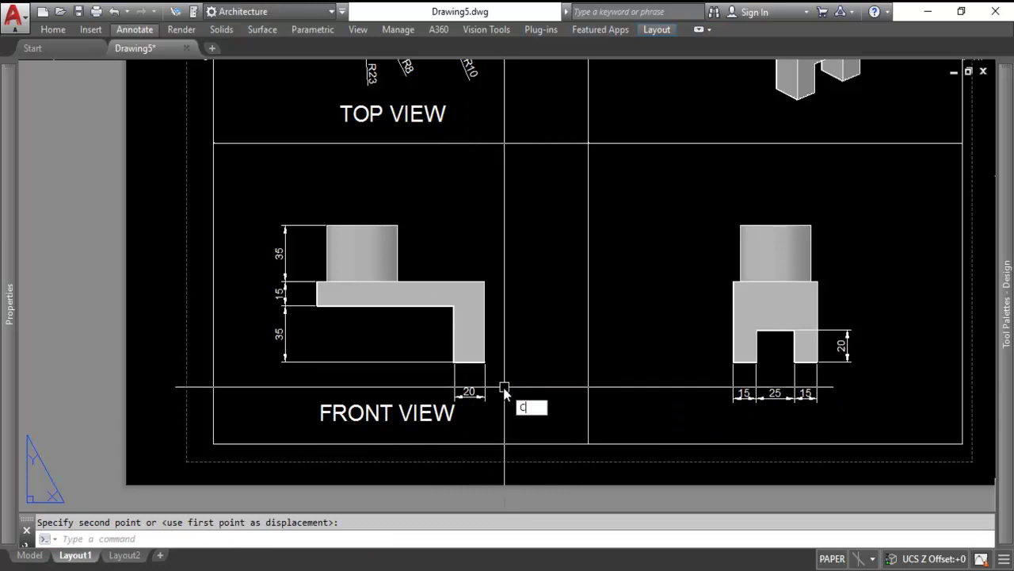
Copy the FRONT VIEW title across to beneath the end view
{"action": "type", "text": "co"}
{"action": "key", "text": "space"}
{"action": "left_click", "coordinate": [448, 417]}
{"action": "key", "text": "space"}
{"action": "left_click", "coordinate": [413, 427]}
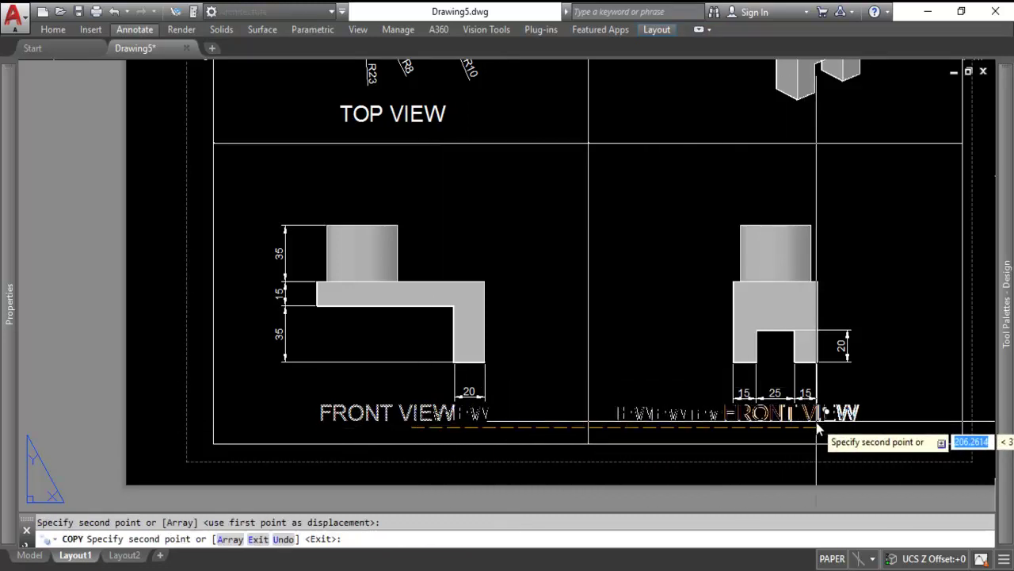
{"action": "left_click", "coordinate": [819, 428]}
{"action": "key", "text": "Escape"}
Change the copied title's text to 'END VIEW'
{"action": "double_click", "coordinate": [802, 415]}
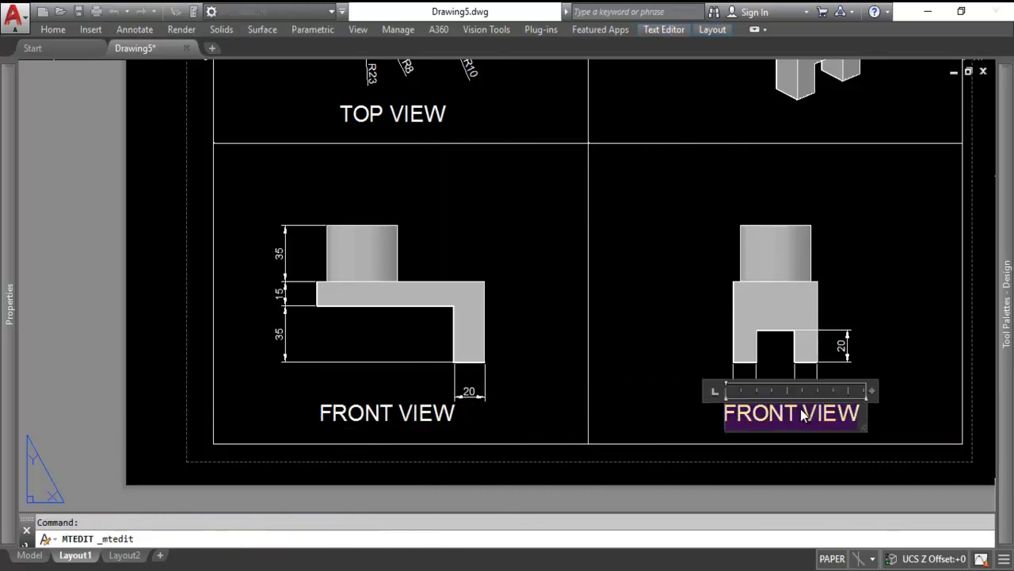
{"action": "type", "text": "END VIEW"}
{"action": "key", "text": "Return"}
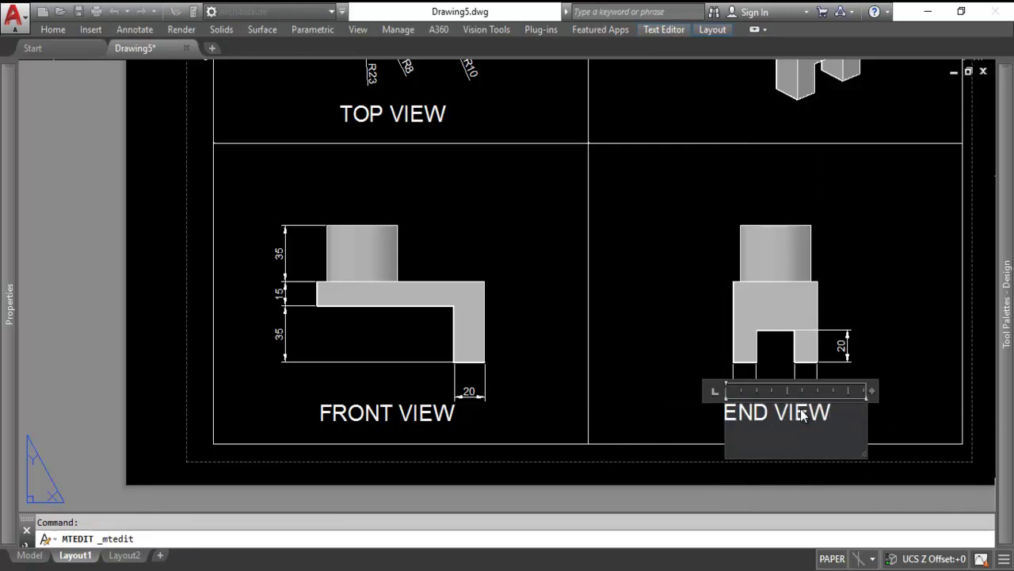
{"action": "left_click", "coordinate": [664, 412]}
Move the END VIEW title into place level with the FRONT VIEW title
{"action": "key", "text": "m"}
{"action": "key", "text": "space"}
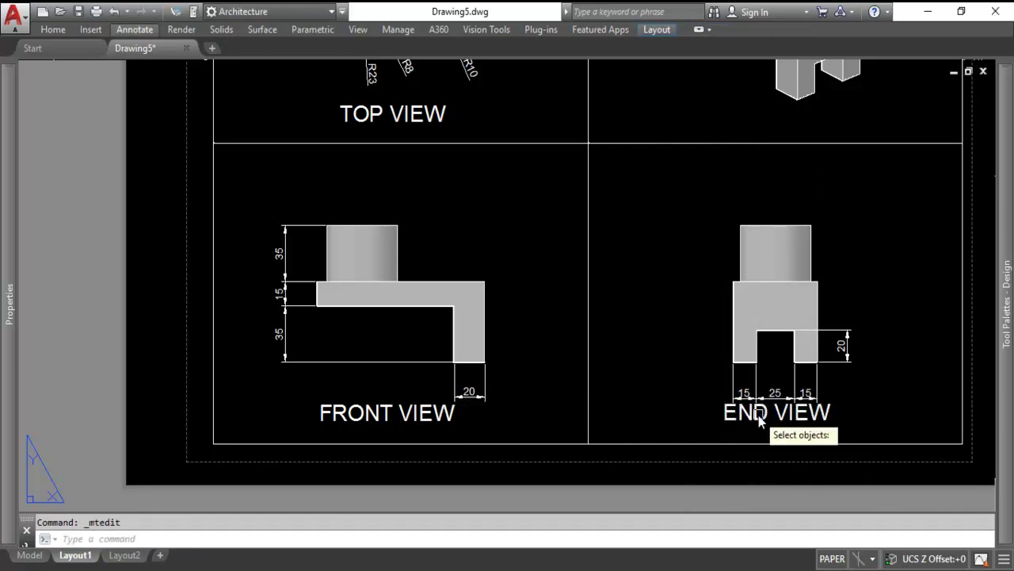
{"action": "left_click", "coordinate": [759, 416]}
{"action": "key", "text": "Return"}
{"action": "left_click", "coordinate": [564, 316]}
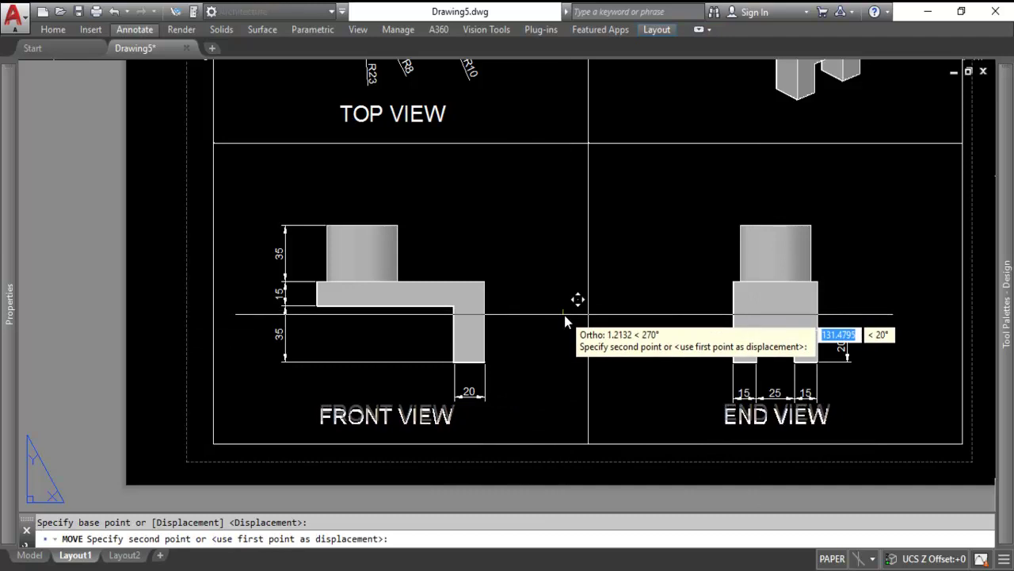
{"action": "left_click", "coordinate": [564, 316]}
{"action": "scroll", "coordinate": [564, 325], "scroll_direction": "down", "scroll_amount": 2}
Zoom to extents so the whole Layout1 sheet with its titled viewports fills the window
{"action": "middle_click_drag", "start_coordinate": [652, 197], "coordinate": [655, 254]}
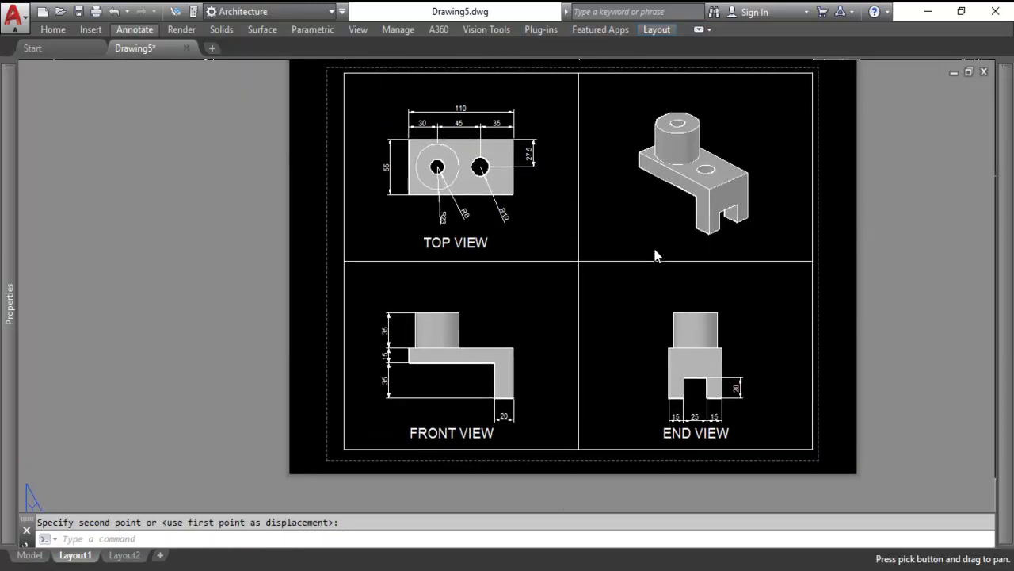
{"action": "middle_click", "coordinate": [658, 241]}
{"action": "middle_click", "coordinate": [658, 241]}
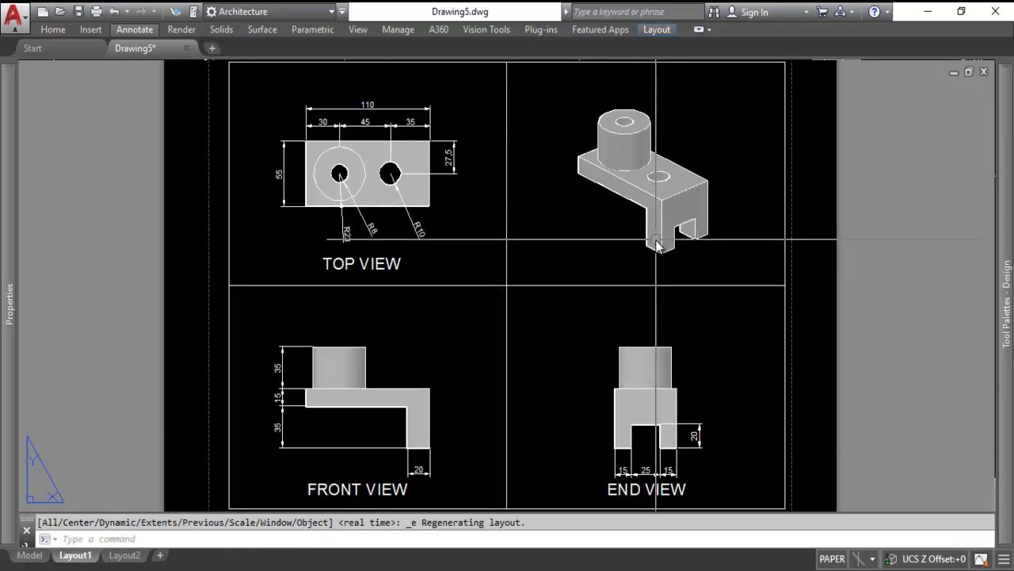